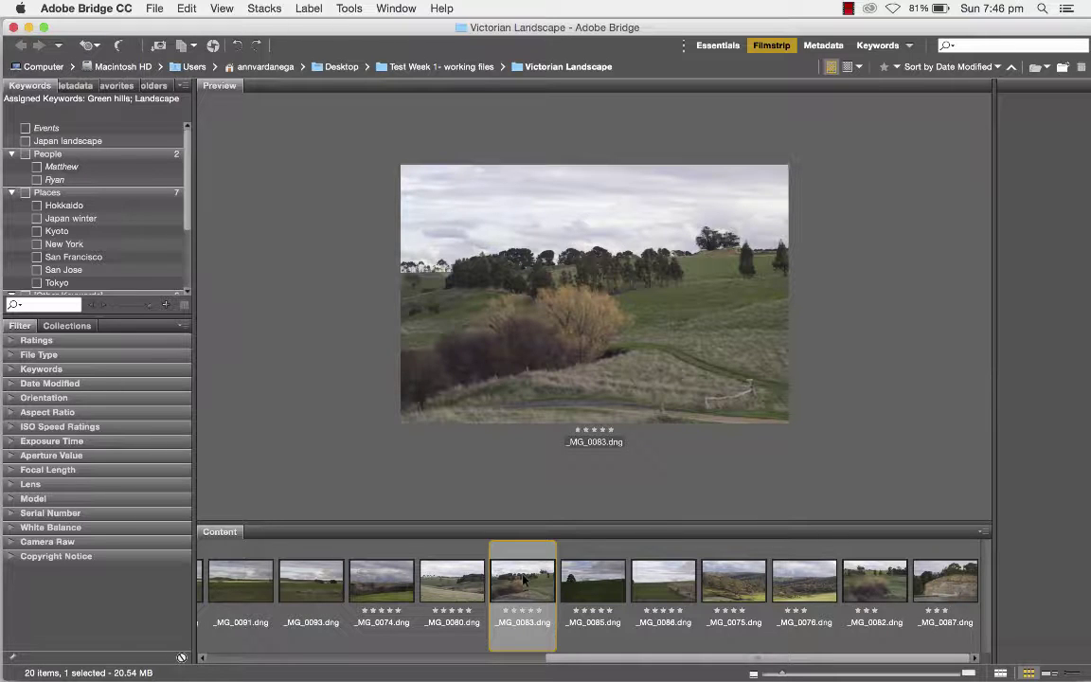
# Step: Open _MG_0083.dng and _MG_0080.dng together in Camera Raw
pyautogui.click(374, 584)
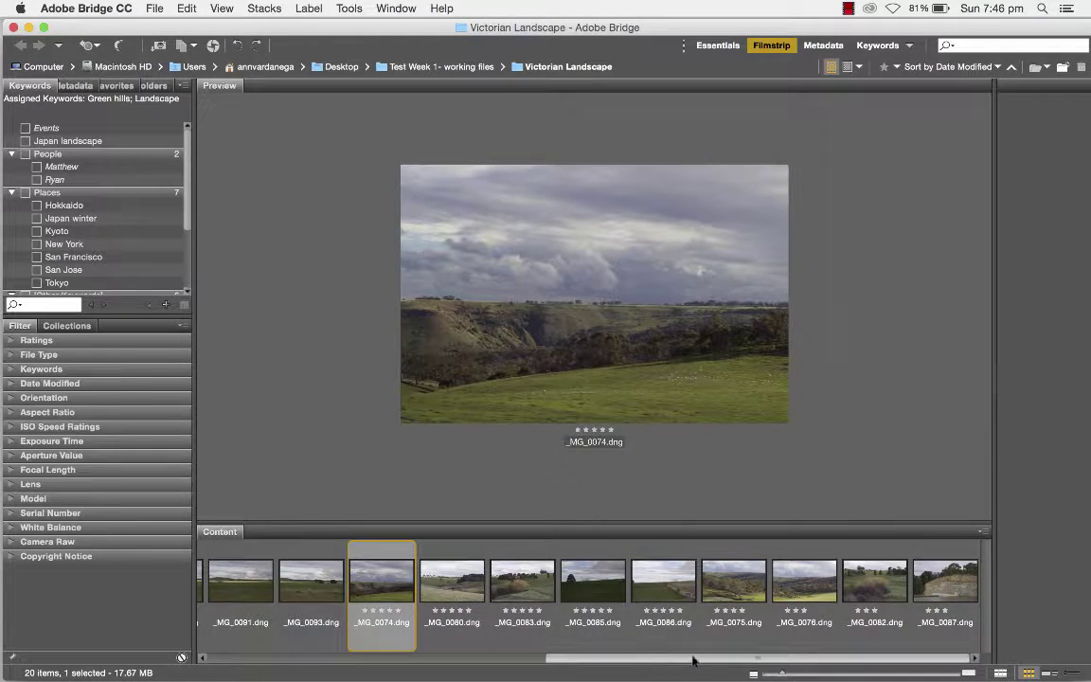
pyautogui.keyDown('shift'); pyautogui.click(946, 585); pyautogui.keyUp('shift')
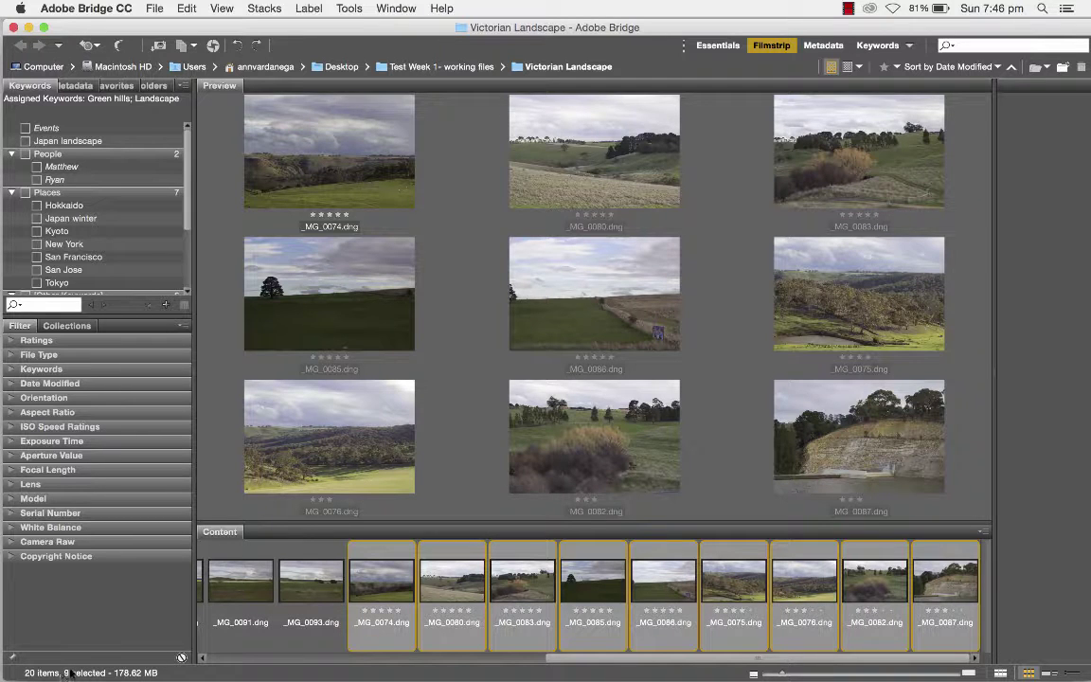
pyautogui.click(527, 595)
pyautogui.keyDown('super'); pyautogui.click(454, 591); pyautogui.keyUp('super')
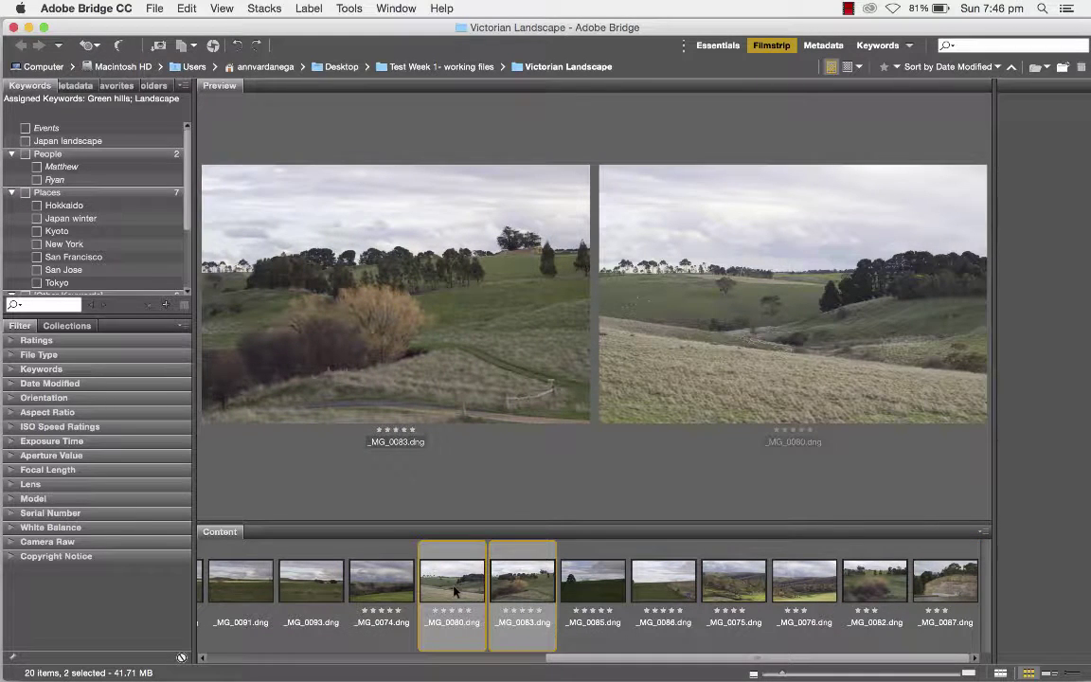
pyautogui.click(212, 46)
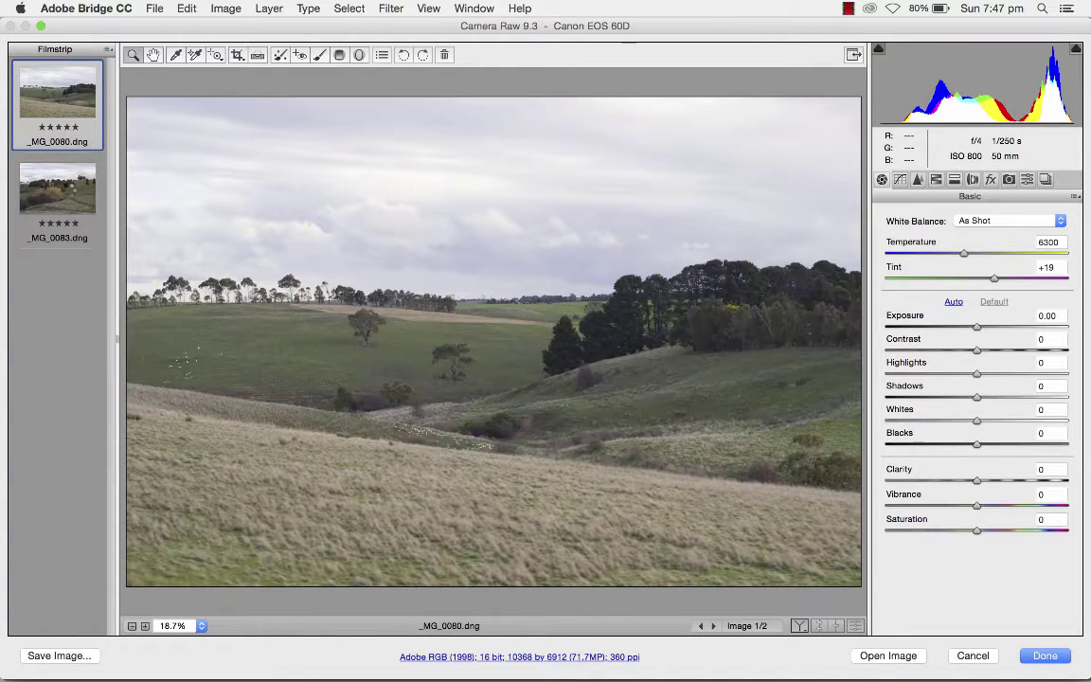
# Step: Compare _MG_0080.dng and _MG_0083.dng by switching between them in the filmstrip, finishing on _MG_0080.dng
pyautogui.click(64, 176)
pyautogui.click(70, 71)
pyautogui.click(54, 173)
pyautogui.click(67, 99)
pyautogui.click(53, 182)
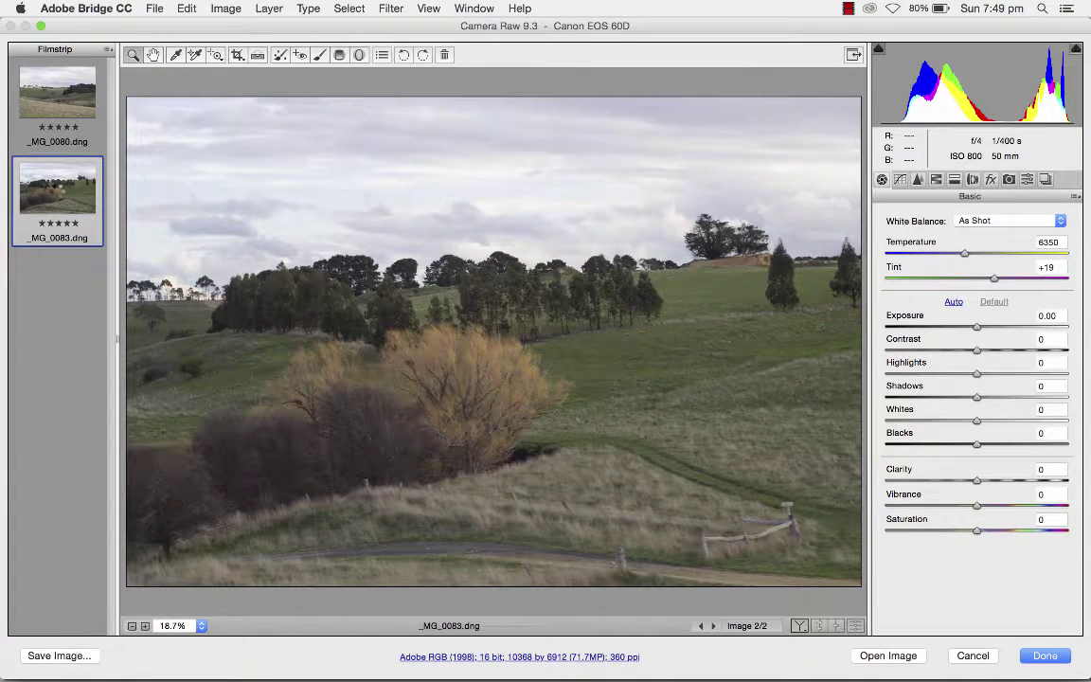
pyautogui.click(56, 86)
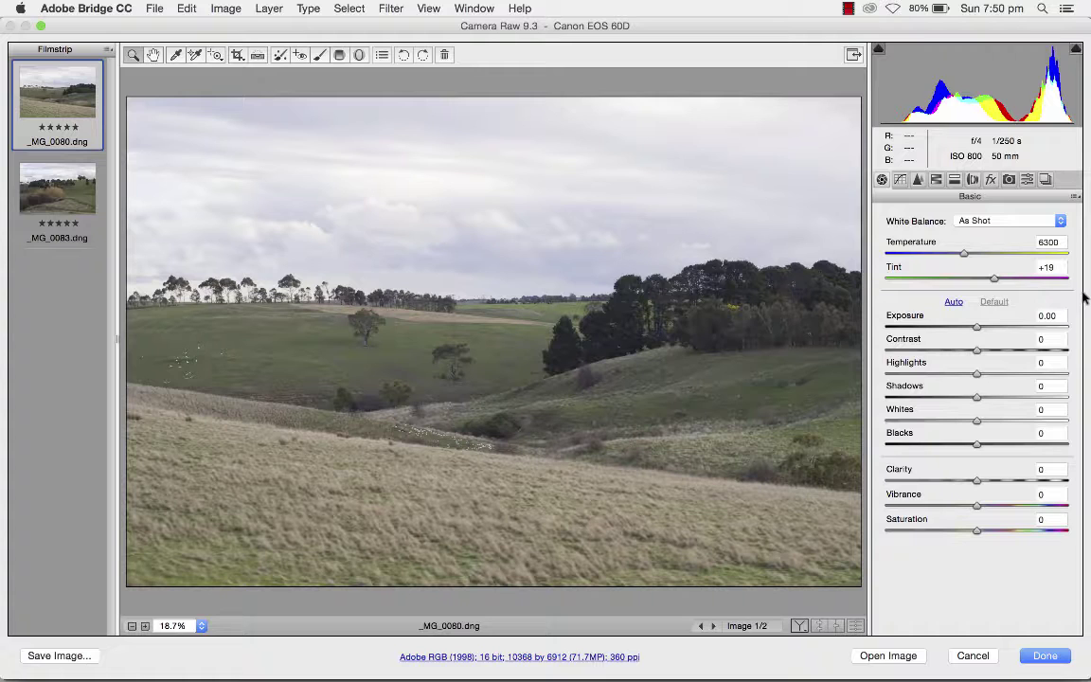
# Step: Adjust the white balance of _MG_0080.dng from the Cloudy preset to temperature 6400 and tint 0, and set exposure to +0.15
pyautogui.click(1059, 221)
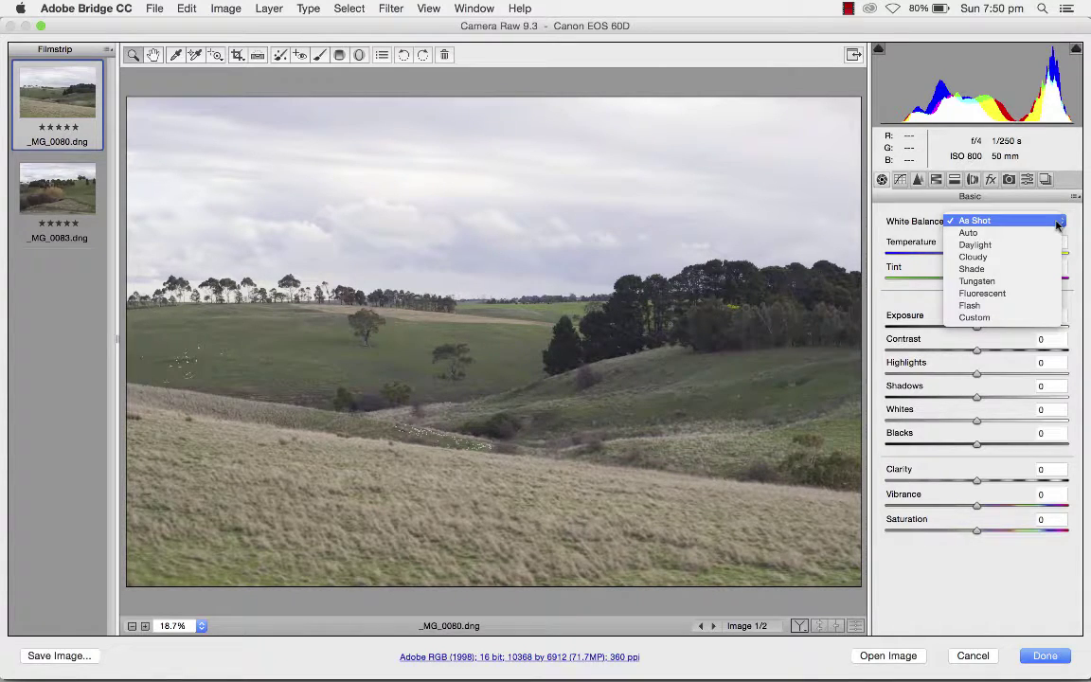
pyautogui.click(1020, 257)
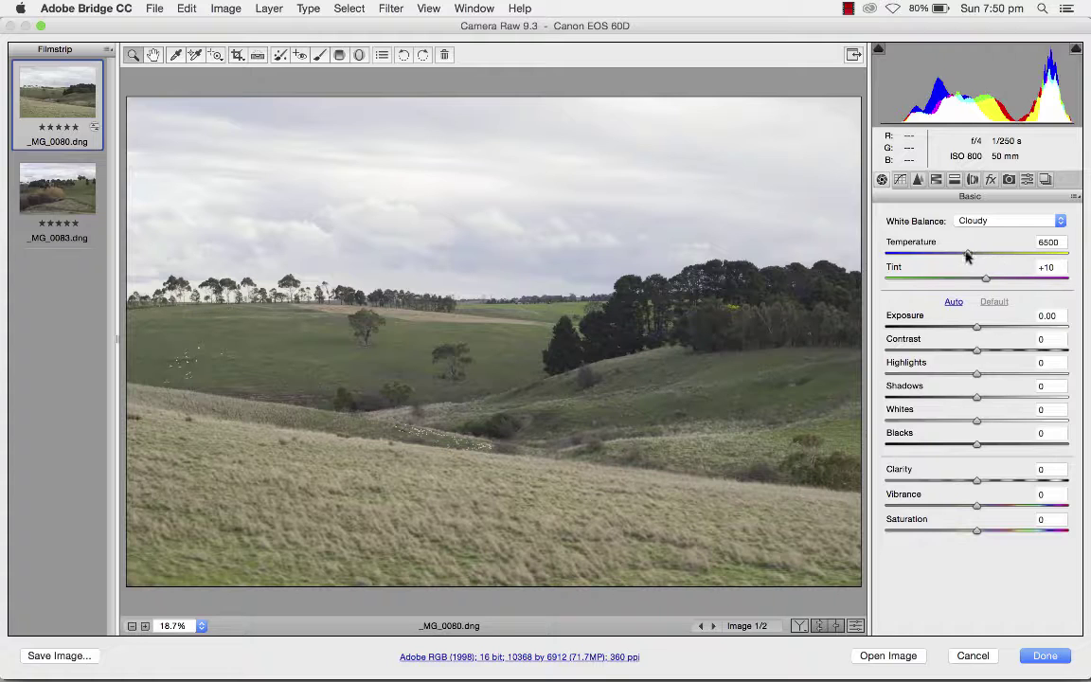
pyautogui.moveTo(967, 255); pyautogui.dragTo(977, 281)
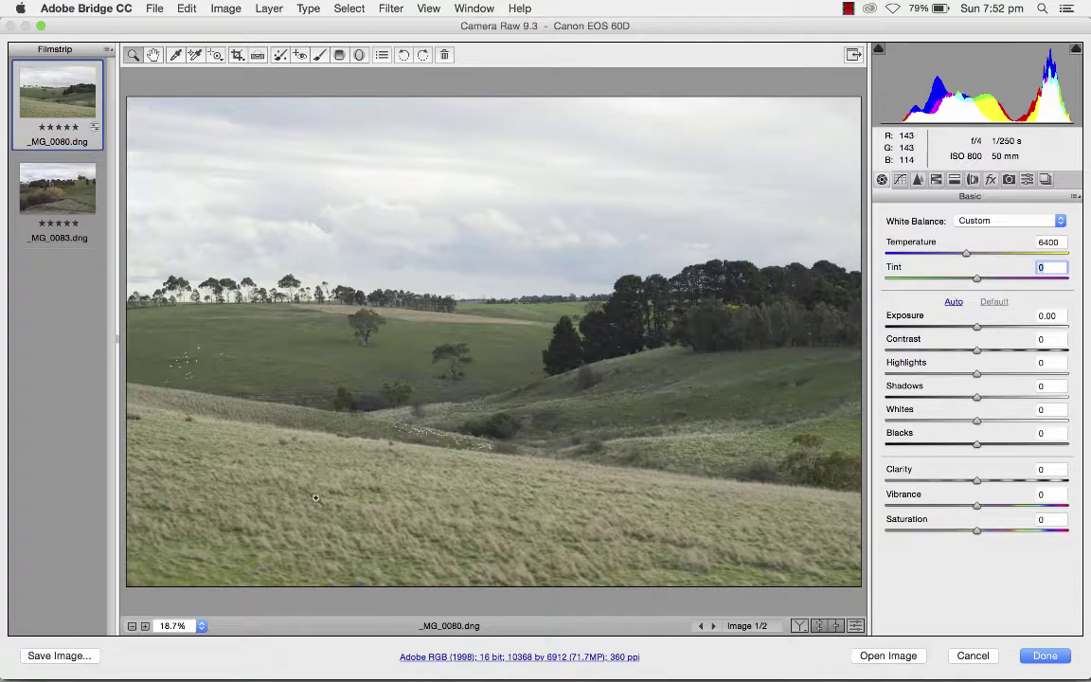
pyautogui.moveTo(976, 329)
pyautogui.mouseDown()
pyautogui.moveTo(930, 336)
pyautogui.moveTo(993, 319)
pyautogui.moveTo(1032, 327)
pyautogui.moveTo(980, 334)
pyautogui.mouseUp()
pyautogui.click(980, 333)
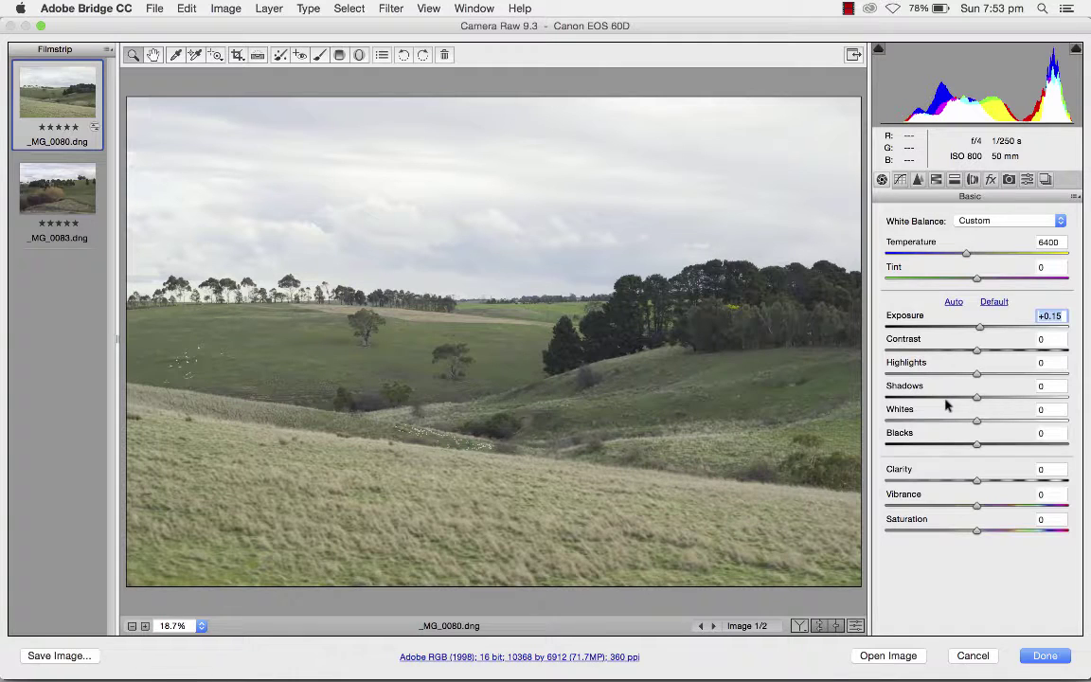
# Step: Using the clipping preview, set highlights to +49, shadows to -100, whites to +5 and blacks to +7
pyautogui.press('alt')
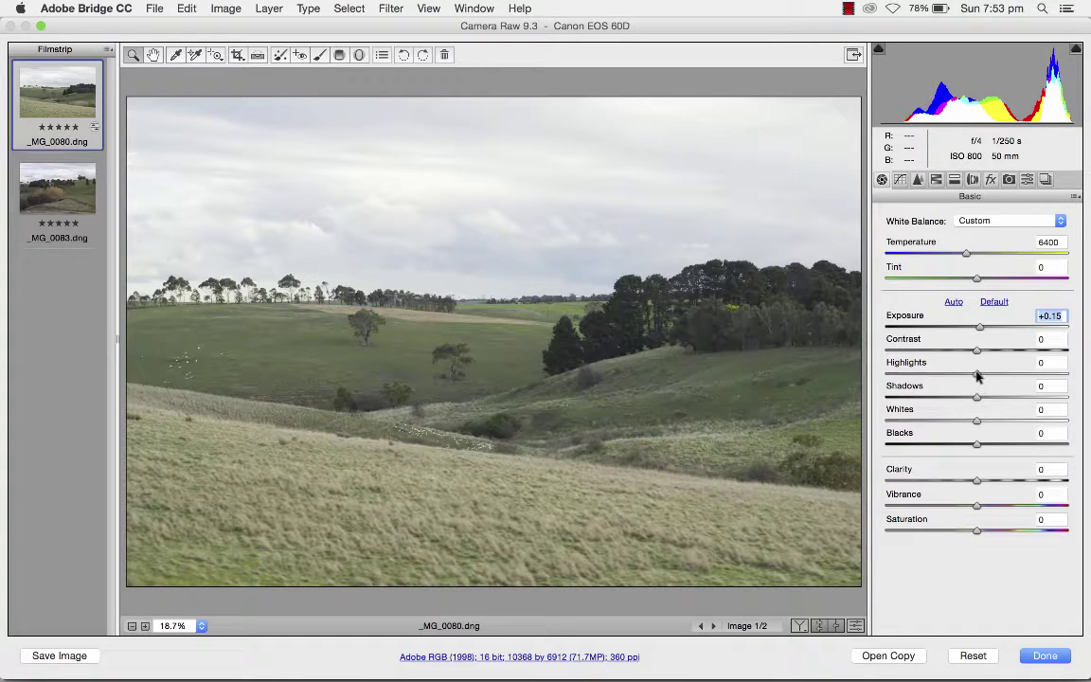
pyautogui.keyDown('alt'); pyautogui.click(976, 375); pyautogui.keyUp('alt')
pyautogui.moveTo(977, 376); pyautogui.dragTo(1089, 376)
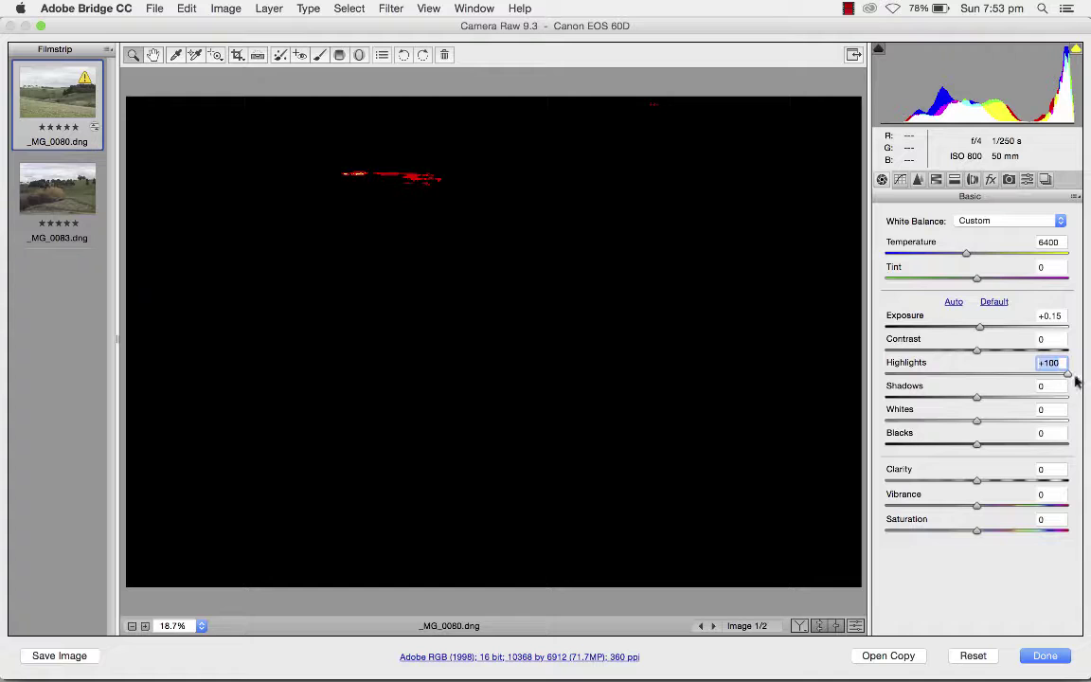
pyautogui.keyDown('alt'); pyautogui.moveTo(1068, 378); pyautogui.dragTo(885, 407); pyautogui.keyUp('alt')
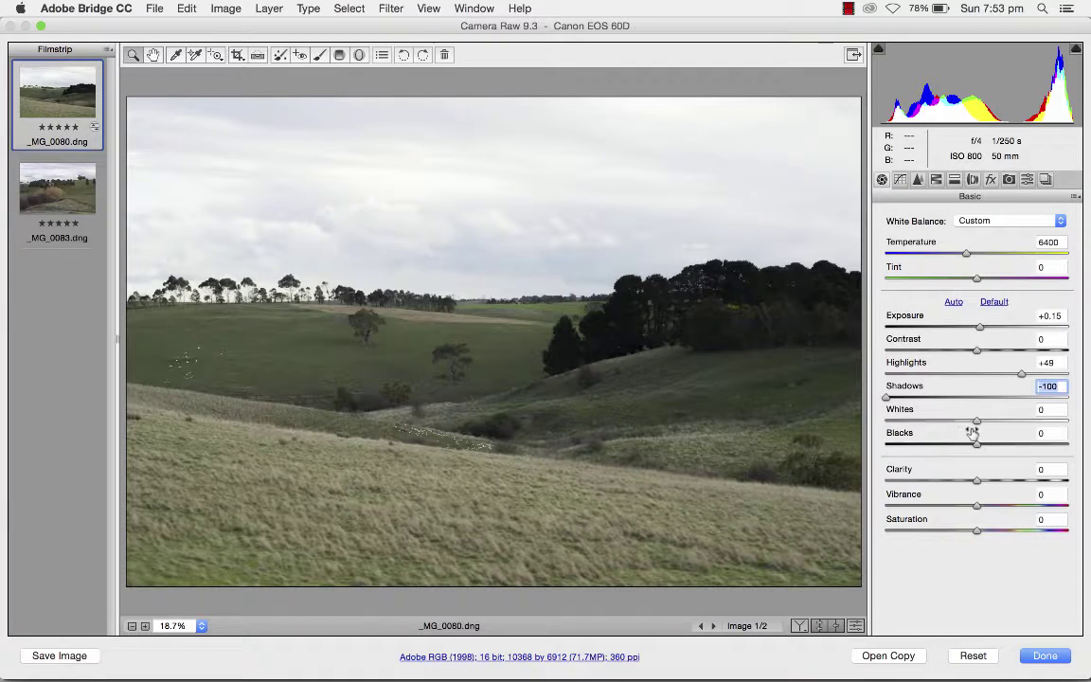
pyautogui.keyDown('alt'); pyautogui.moveTo(979, 421); pyautogui.dragTo(983, 449); pyautogui.keyUp('alt')
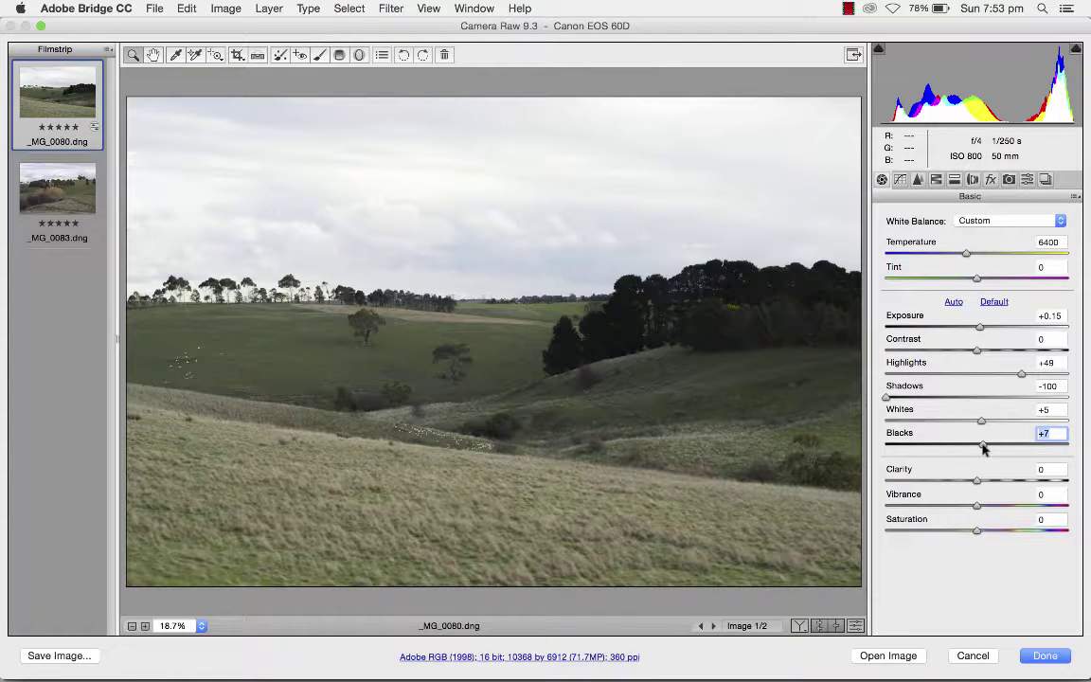
# Step: Compare the before and after versions side by side at 50% zoom around the lone tree in the field
pyautogui.click(799, 626)
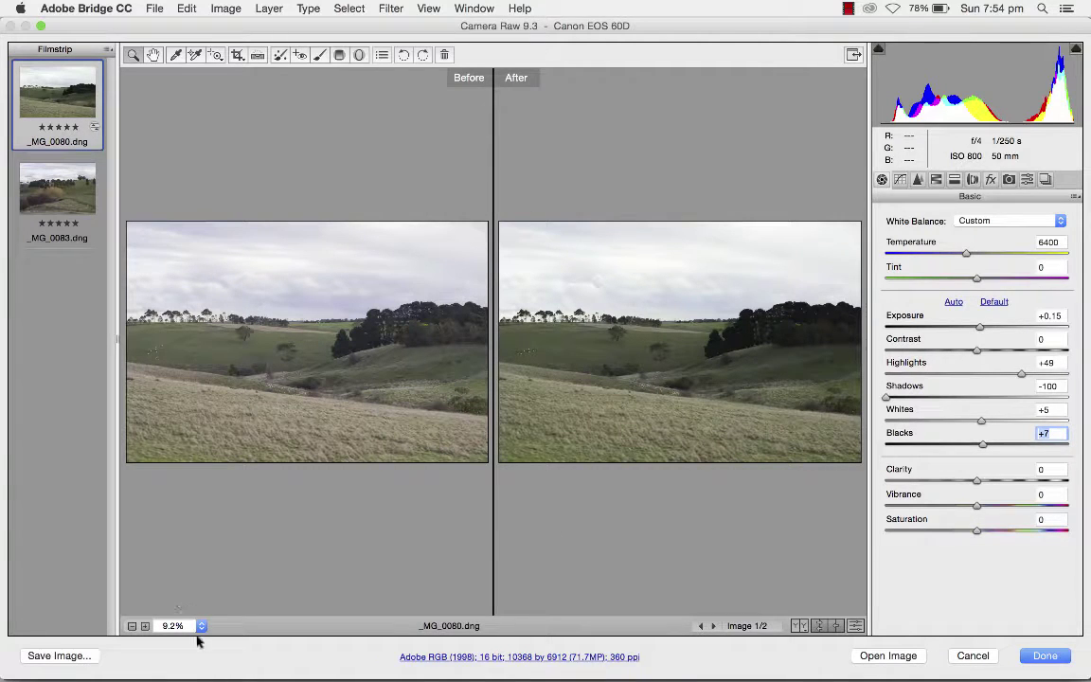
pyautogui.click(145, 626)
pyautogui.click(144, 625)
pyautogui.click(145, 626)
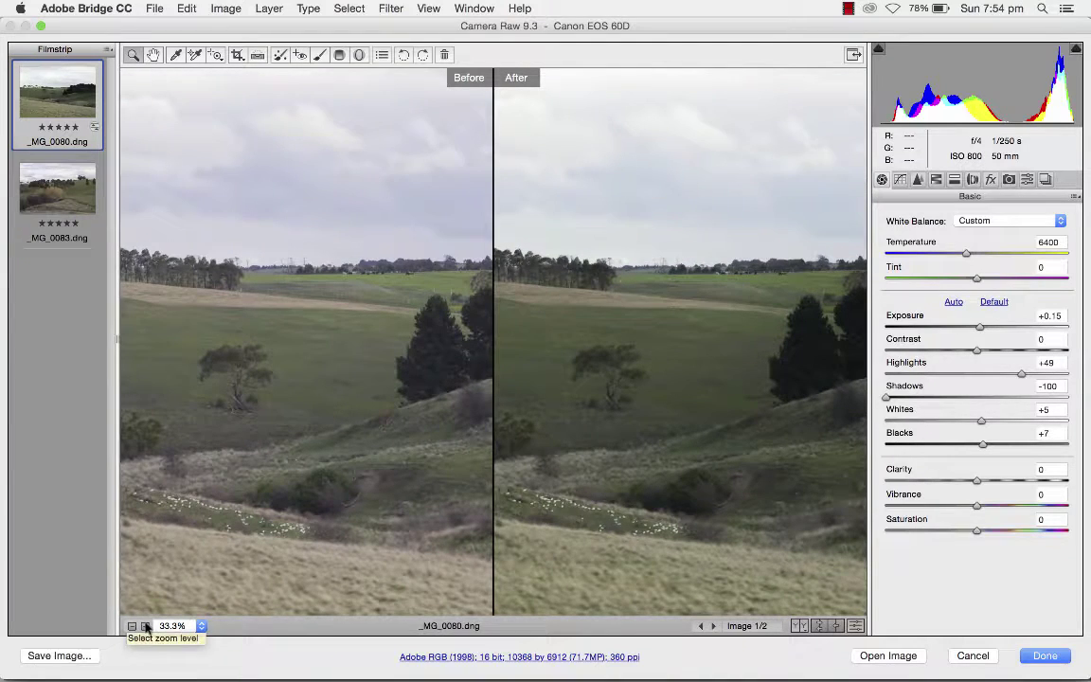
pyautogui.click(145, 626)
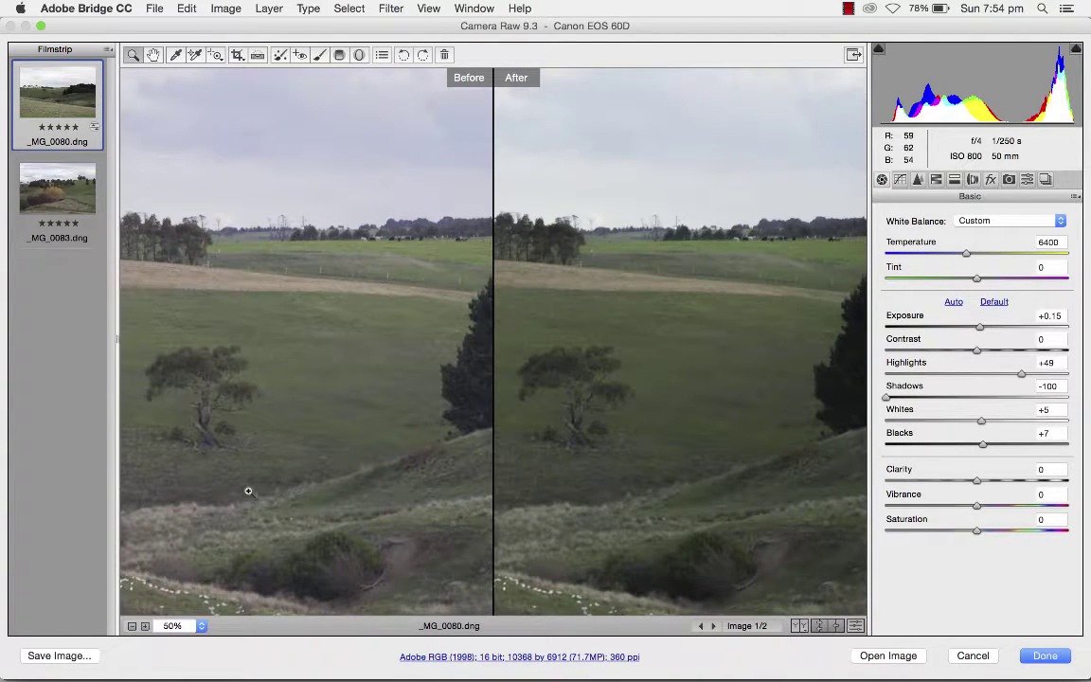
pyautogui.click(155, 57)
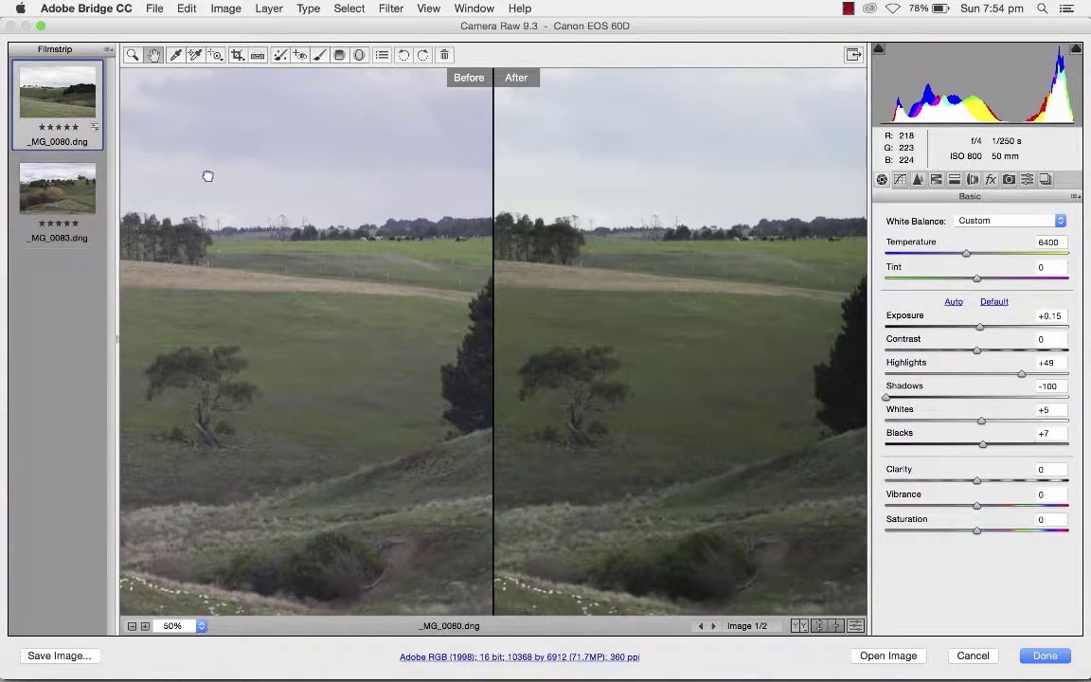
pyautogui.moveTo(207, 175); pyautogui.dragTo(243, 177)
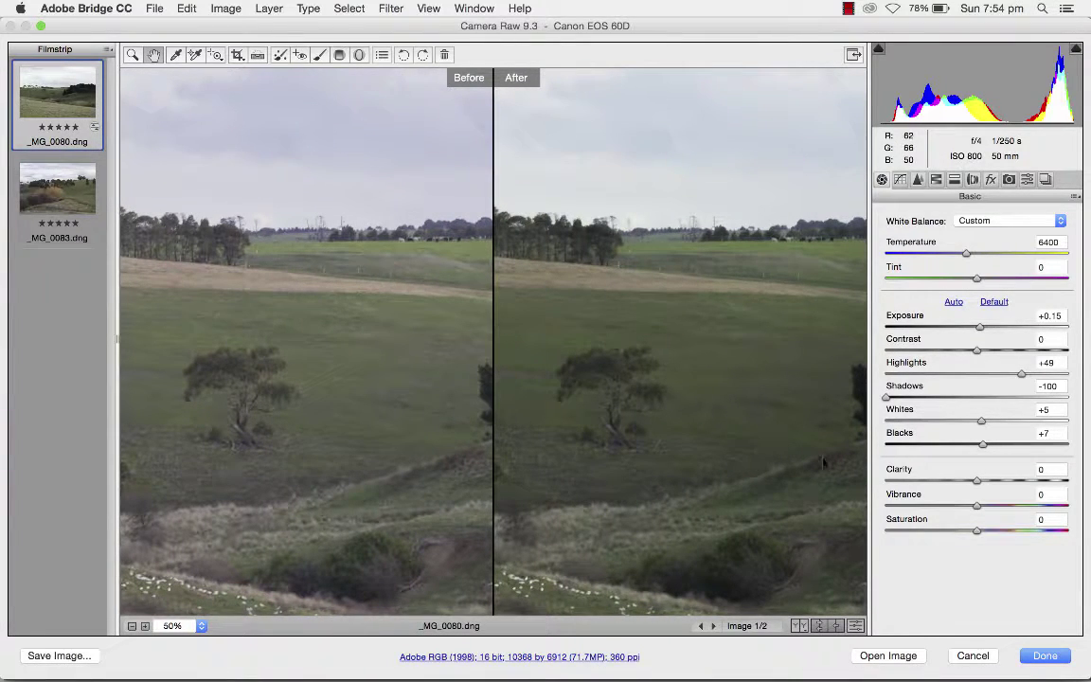
# Step: Try clarity at +100 and -100 in the before/after comparison, and reset it to its default of 0
pyautogui.click(981, 482)
pyautogui.moveTo(981, 482); pyautogui.dragTo(1089, 478)
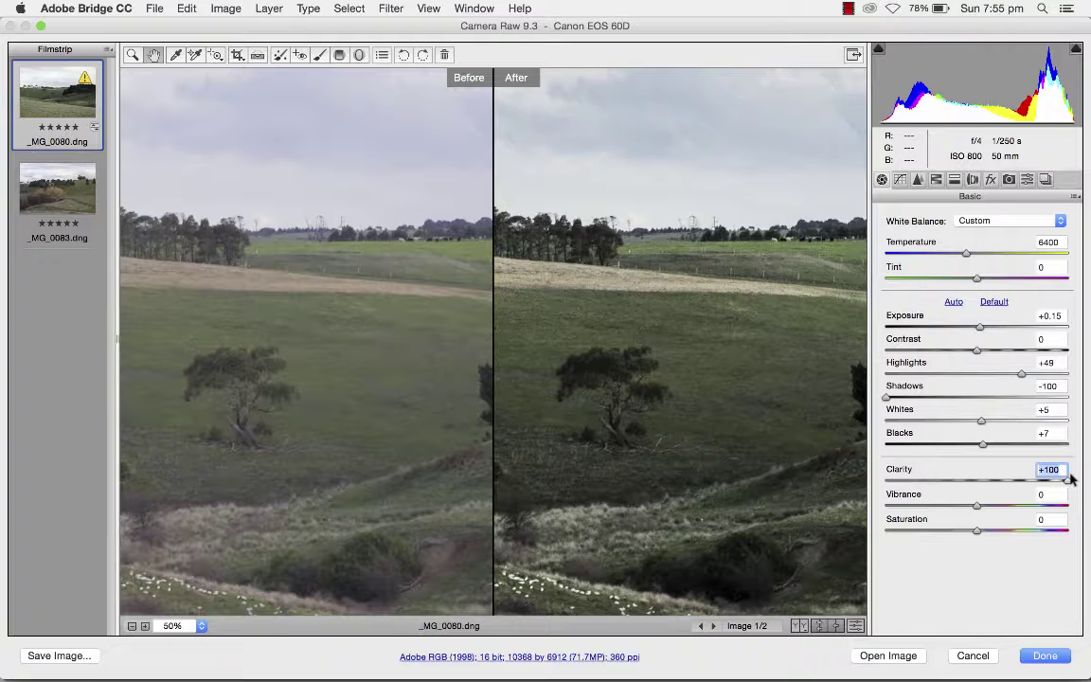
pyautogui.moveTo(1069, 480); pyautogui.dragTo(871, 471)
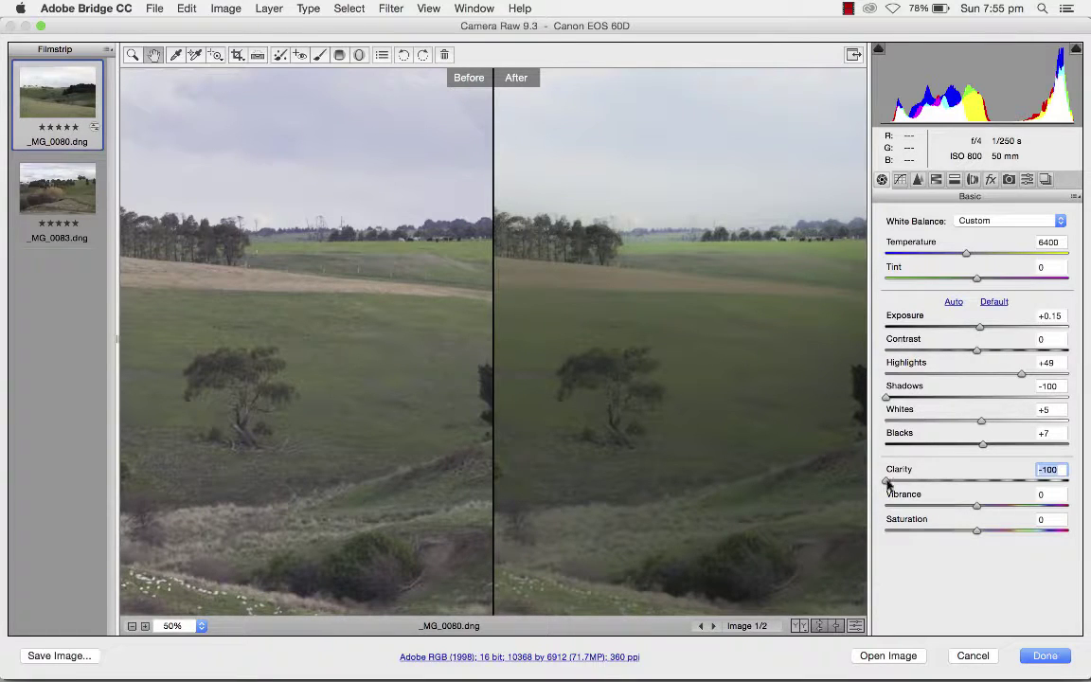
pyautogui.moveTo(887, 482); pyautogui.dragTo(985, 489)
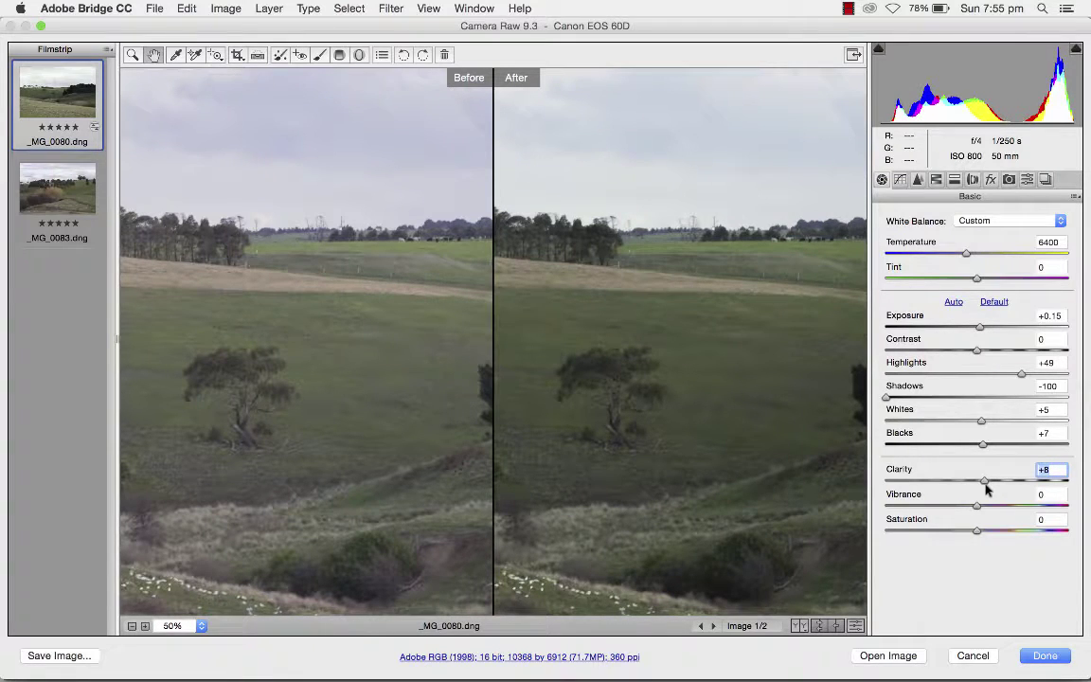
pyautogui.doubleClick(984, 483)
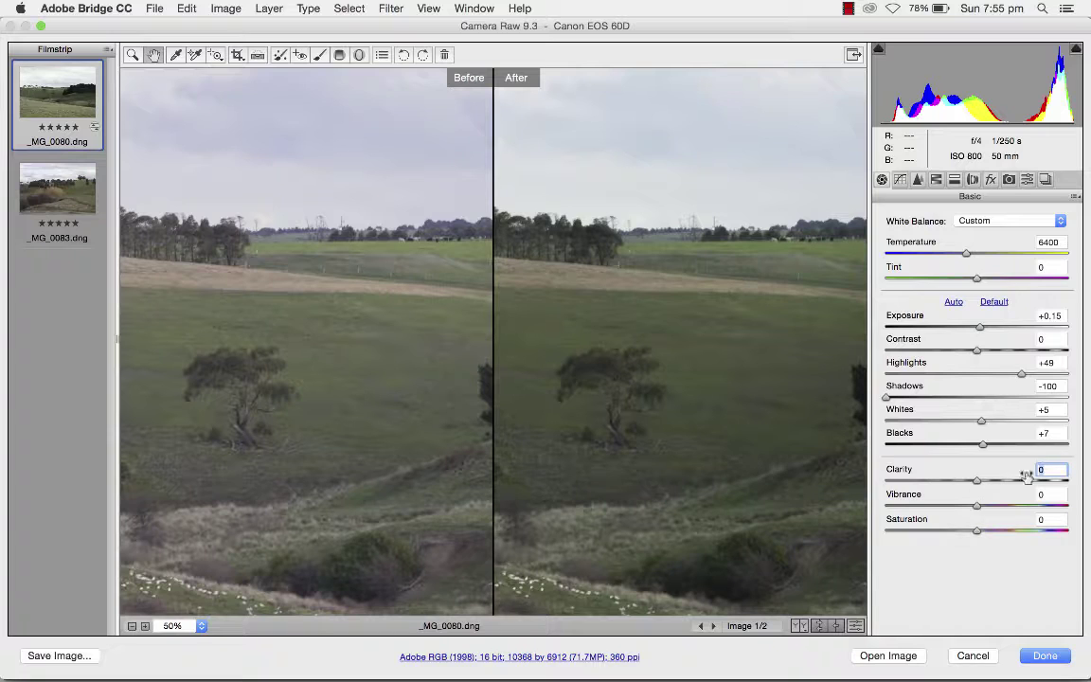
# Step: Set the clarity of _MG_0080.dng to 15
pyautogui.doubleClick(1043, 469)
pyautogui.write('10')
pyautogui.write('5')
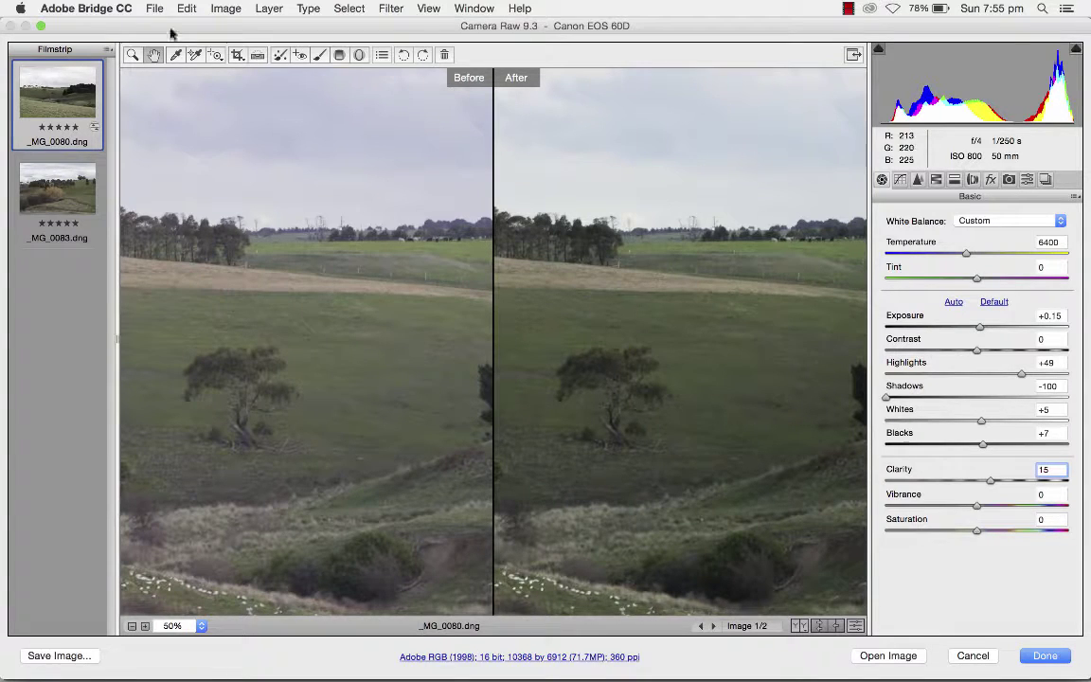
# Step: Examine the clarity effect on the lone tree, field and distant treeline at 200% zoom in the before/after comparison
pyautogui.click(133, 54)
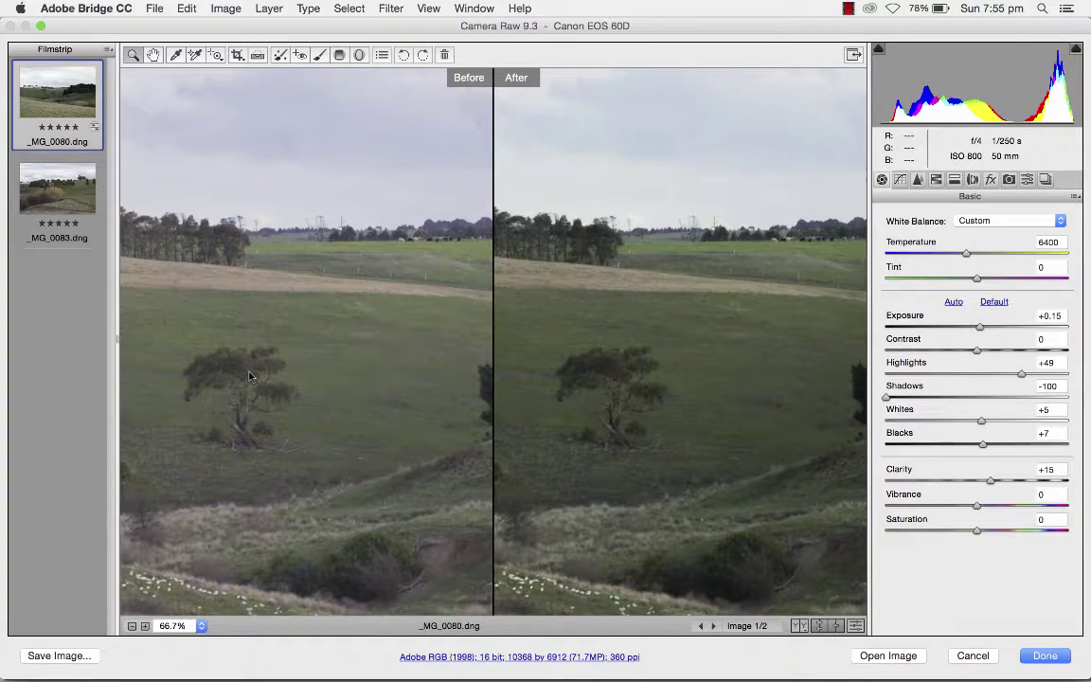
pyautogui.click(227, 334)
pyautogui.click(324, 361)
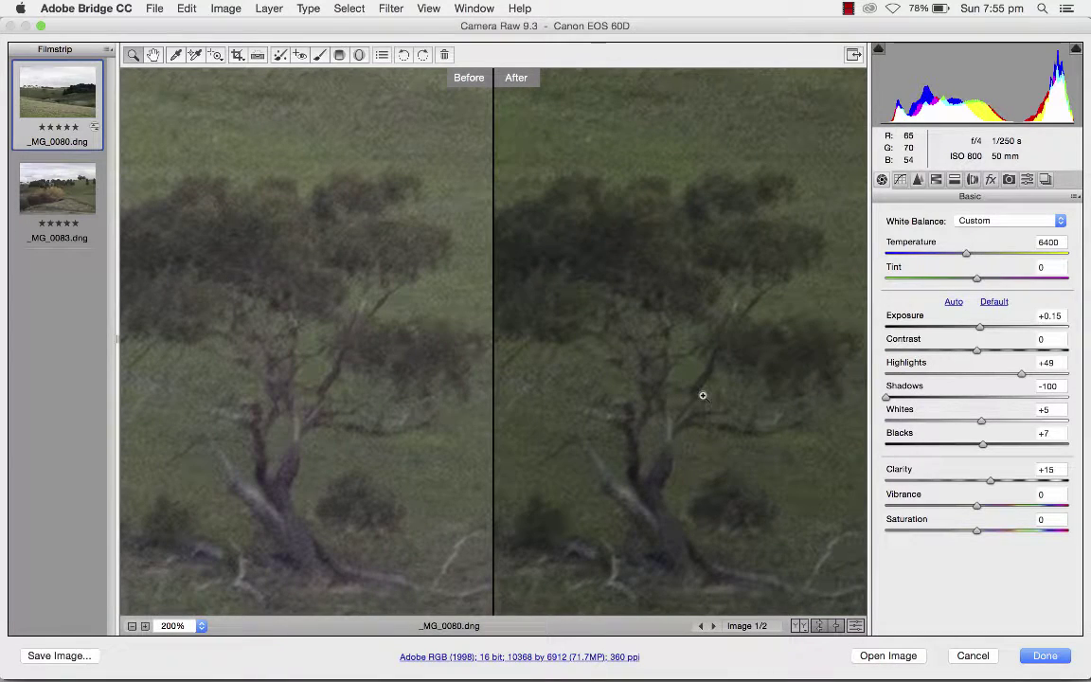
pyautogui.scroll(-5, 663, 399)
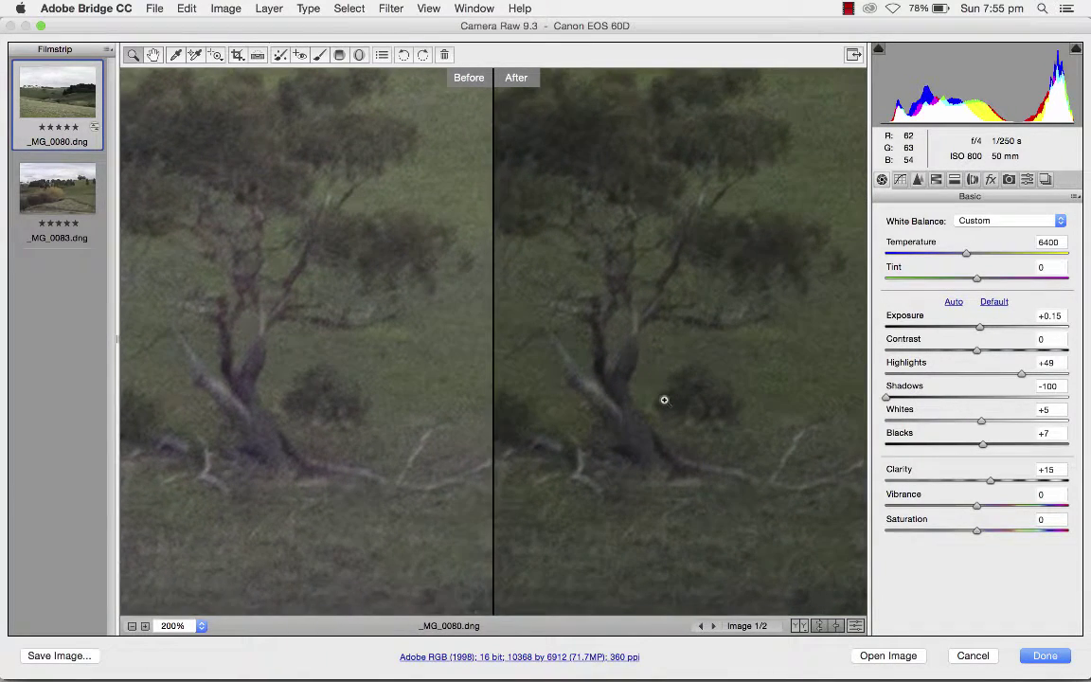
pyautogui.scroll(5, 664, 399)
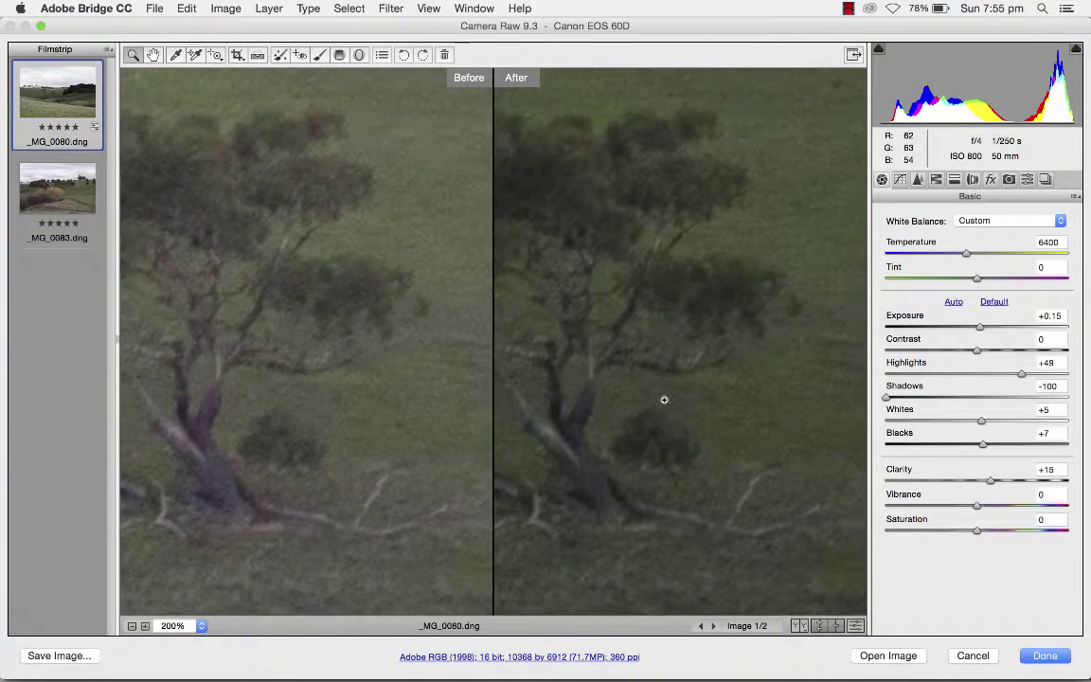
pyautogui.scroll(10, 664, 400)
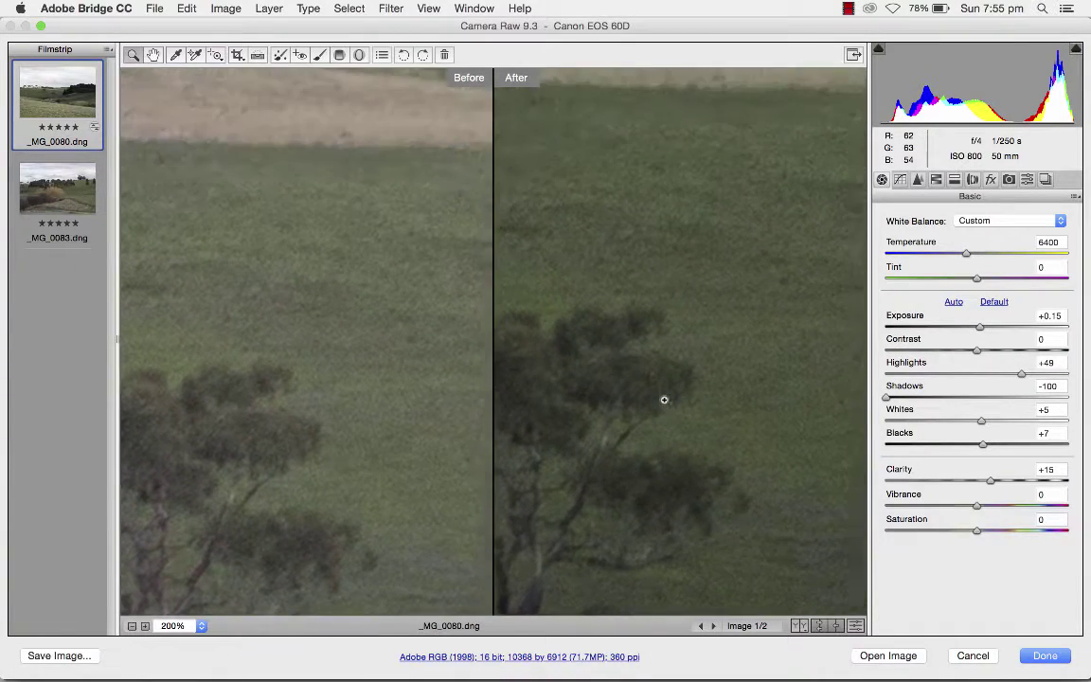
pyautogui.scroll(10, 664, 399)
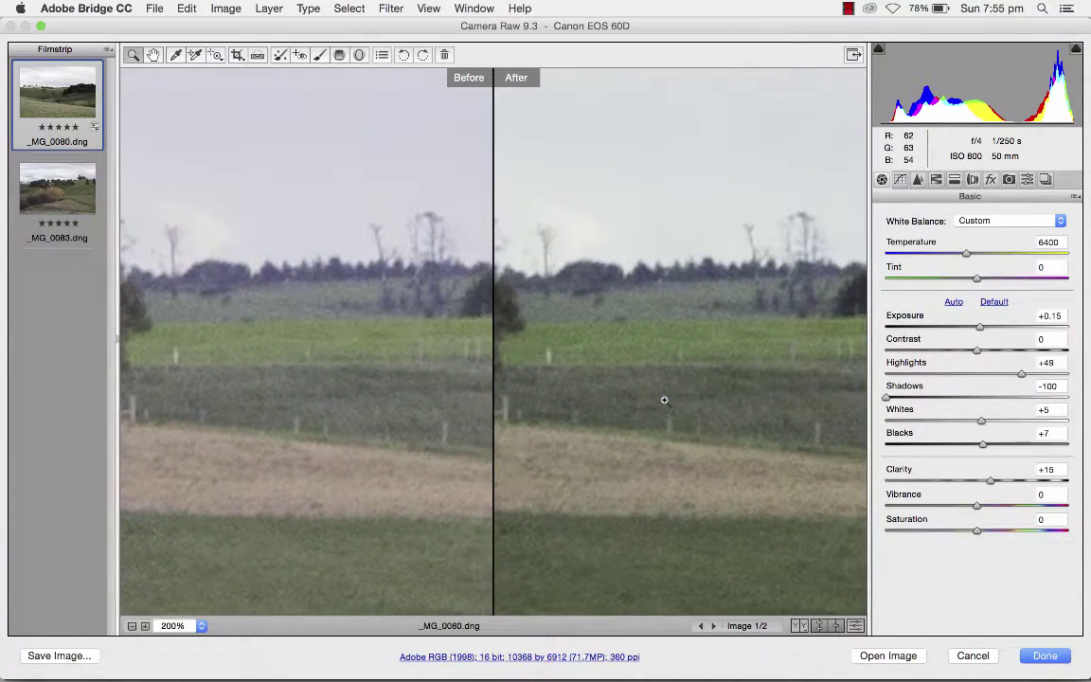
pyautogui.scroll(-15, 664, 399)
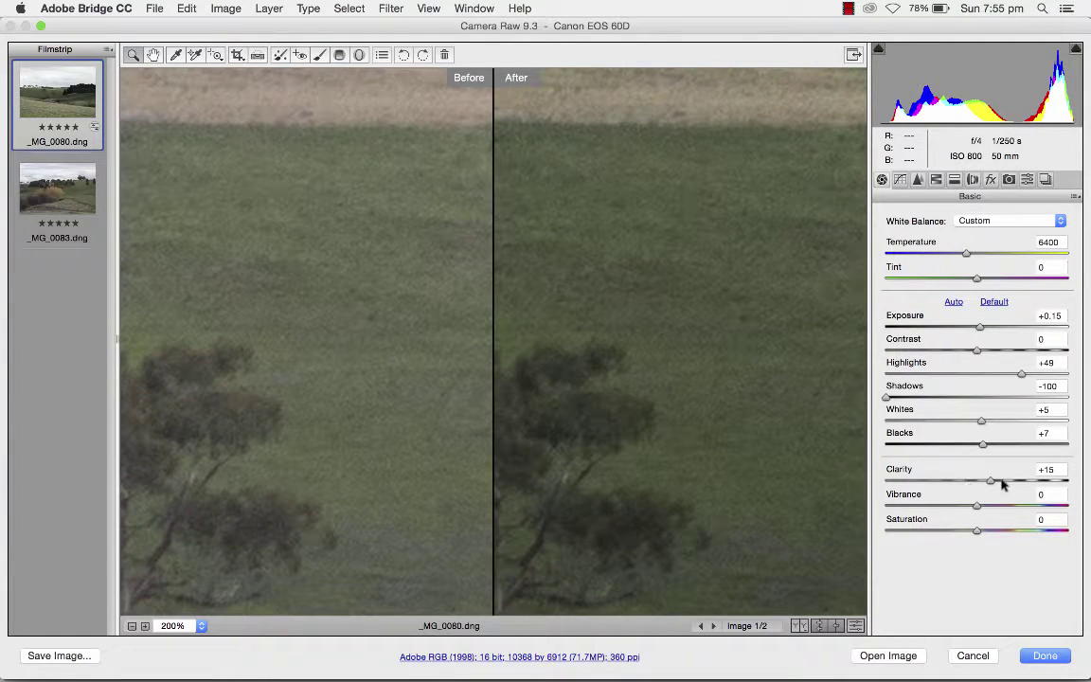
# Step: Fine-tune the clarity to +10 and check the tree and horizon at 100% zoom
pyautogui.moveTo(990, 483); pyautogui.dragTo(1047, 481)
pyautogui.moveTo(962, 483); pyautogui.dragTo(985, 483)
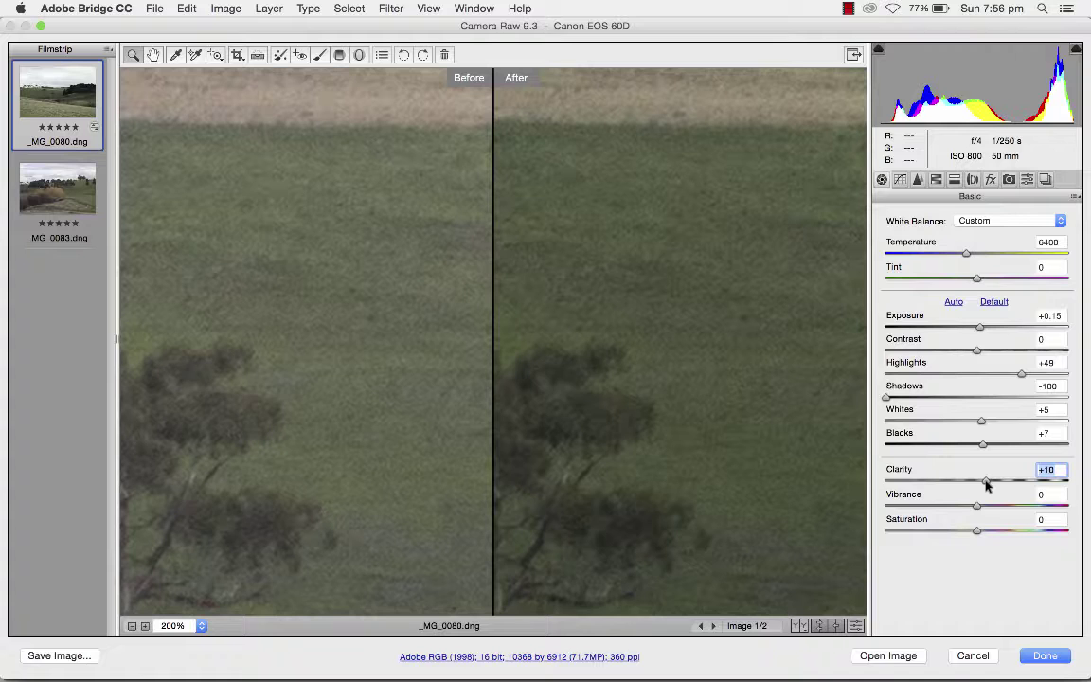
pyautogui.click(131, 626)
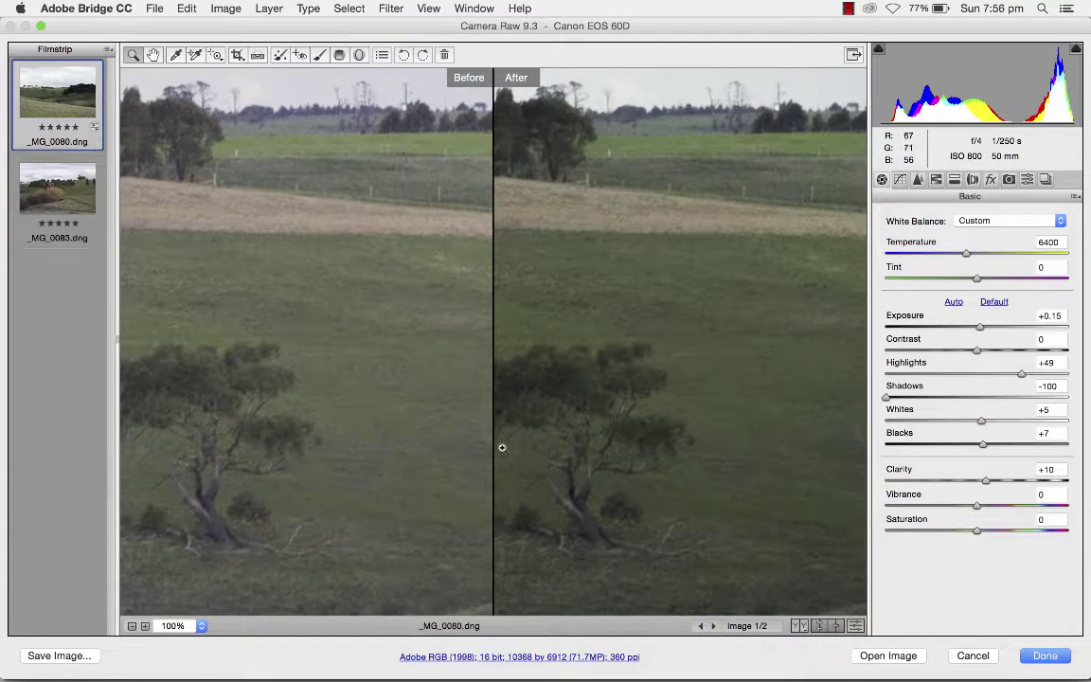
pyautogui.scroll(5, 564, 397)
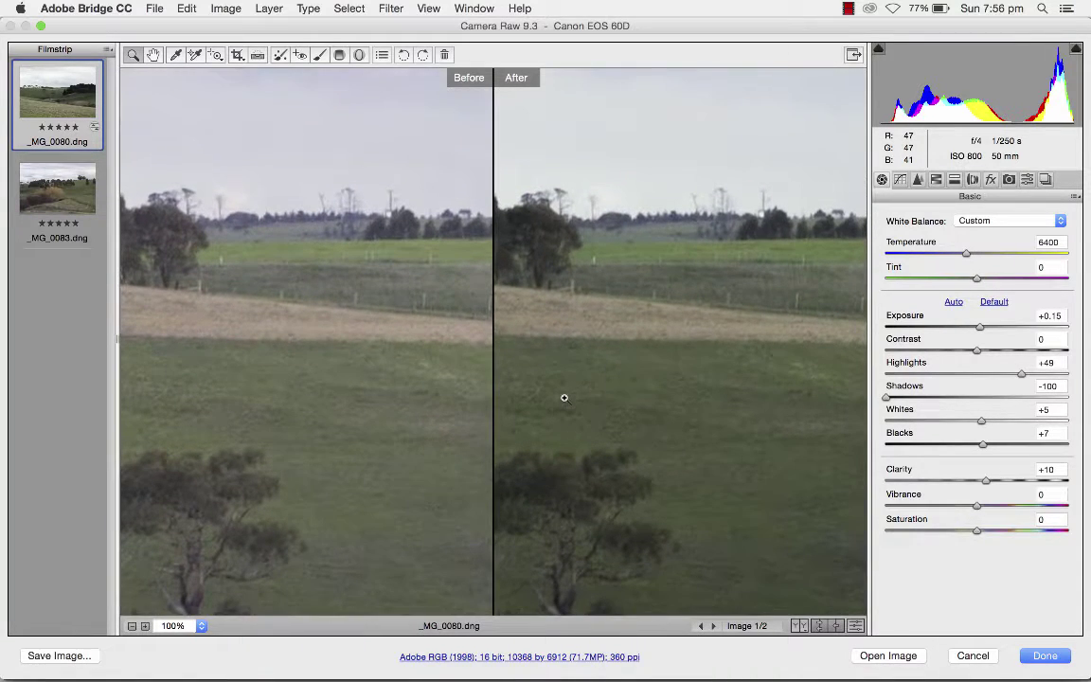
pyautogui.scroll(3, 587, 373)
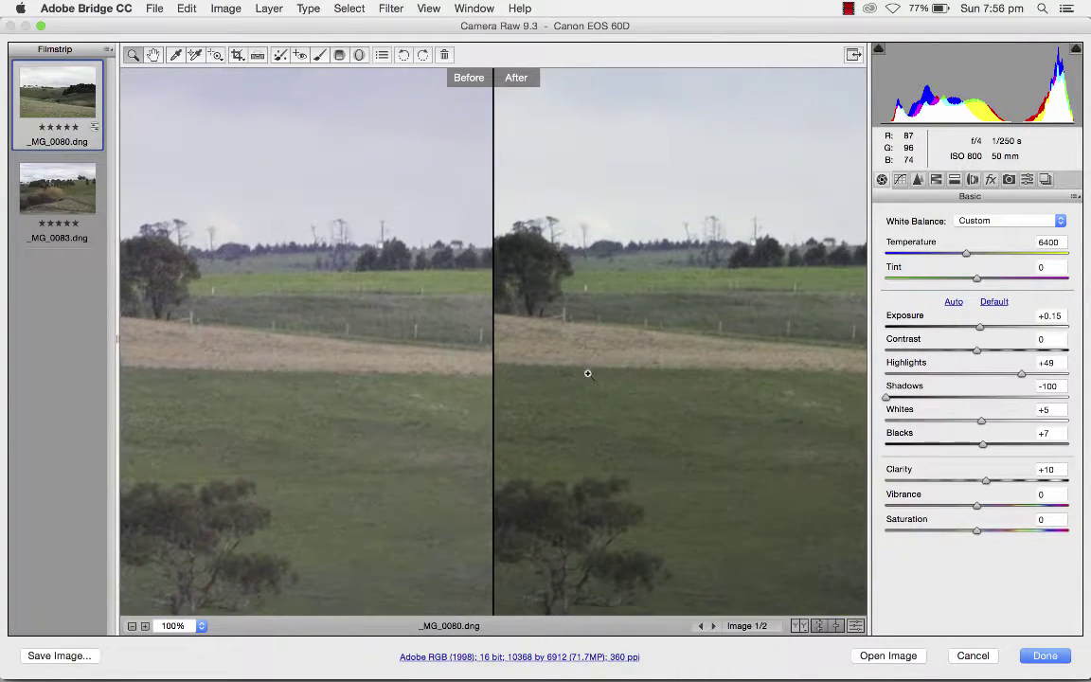
# Step: Examine the whole of _MG_0080.dng at 12.5% zoom in the side-by-side before/after comparison
pyautogui.scroll(2, 587, 373)
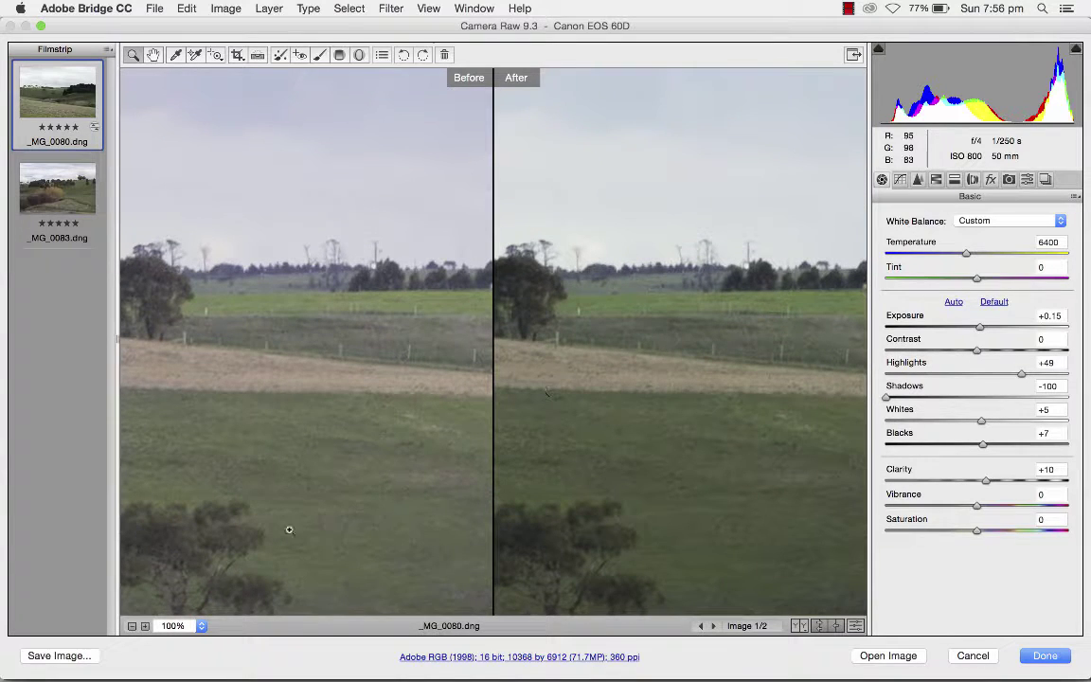
pyautogui.click(133, 627)
pyautogui.click(132, 627)
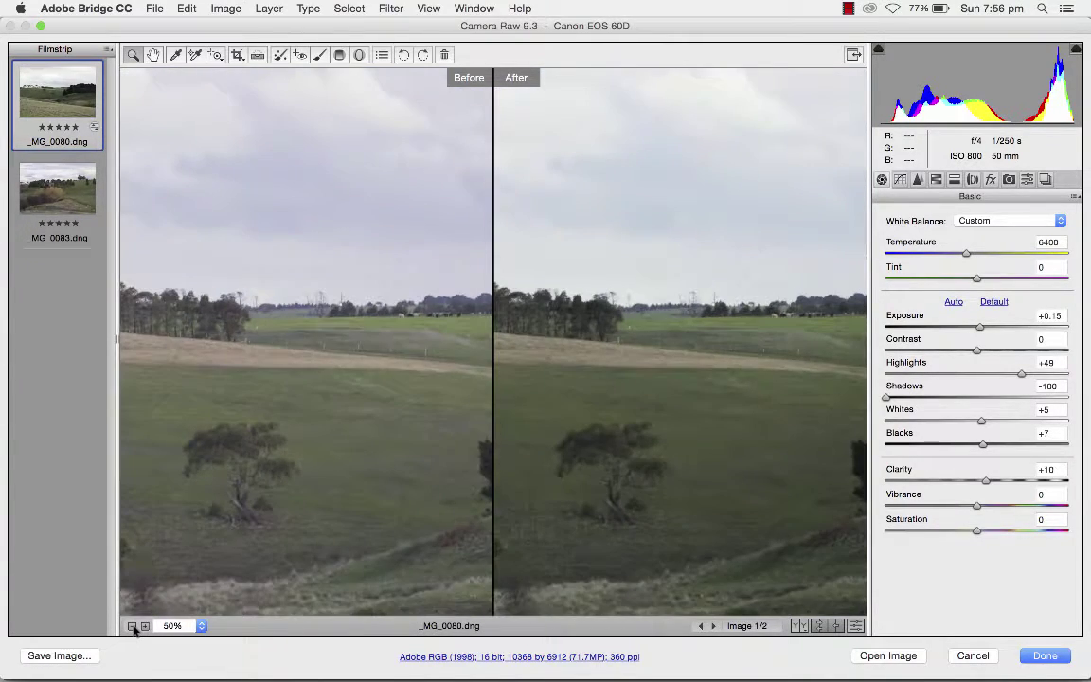
pyautogui.click(132, 626)
pyautogui.click(132, 626)
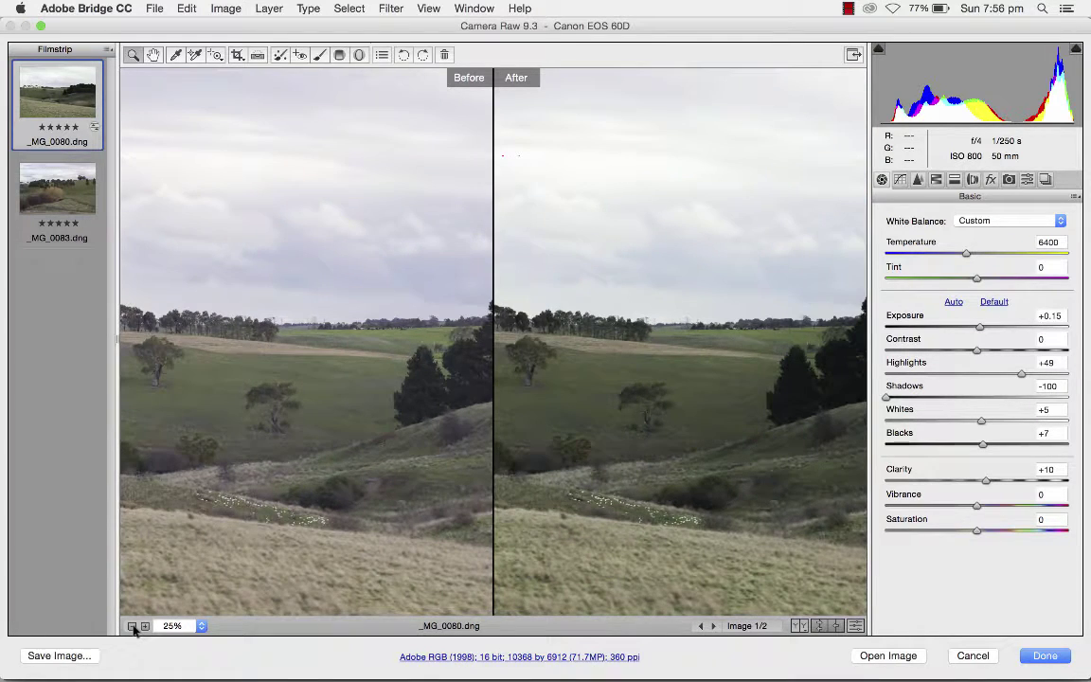
pyautogui.click(132, 627)
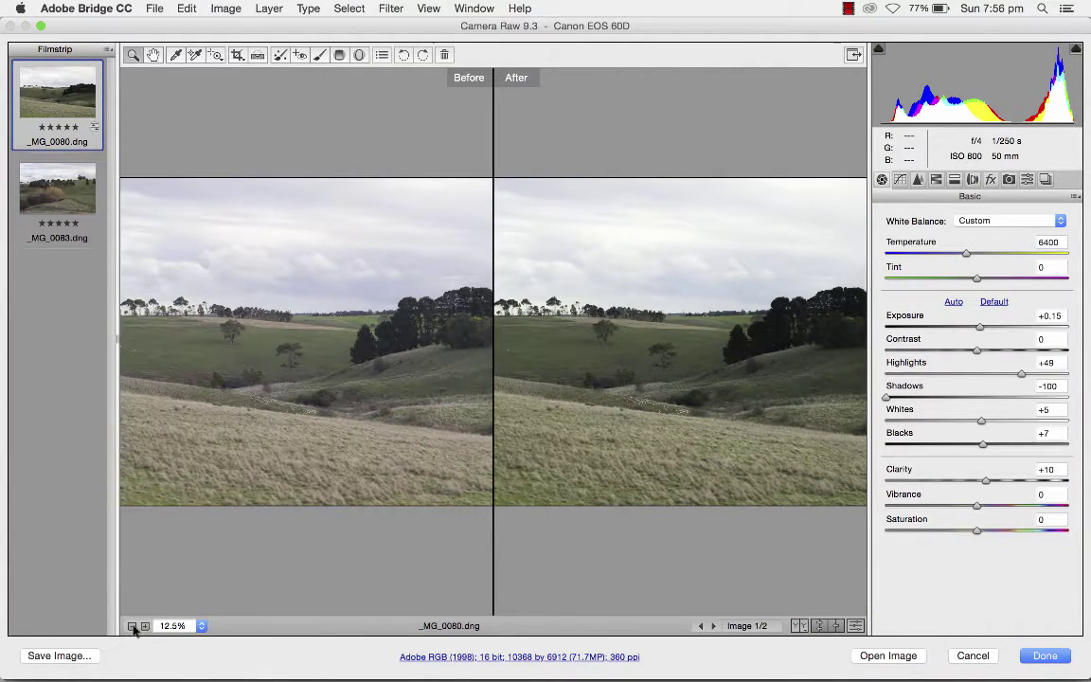
pyautogui.click(133, 627)
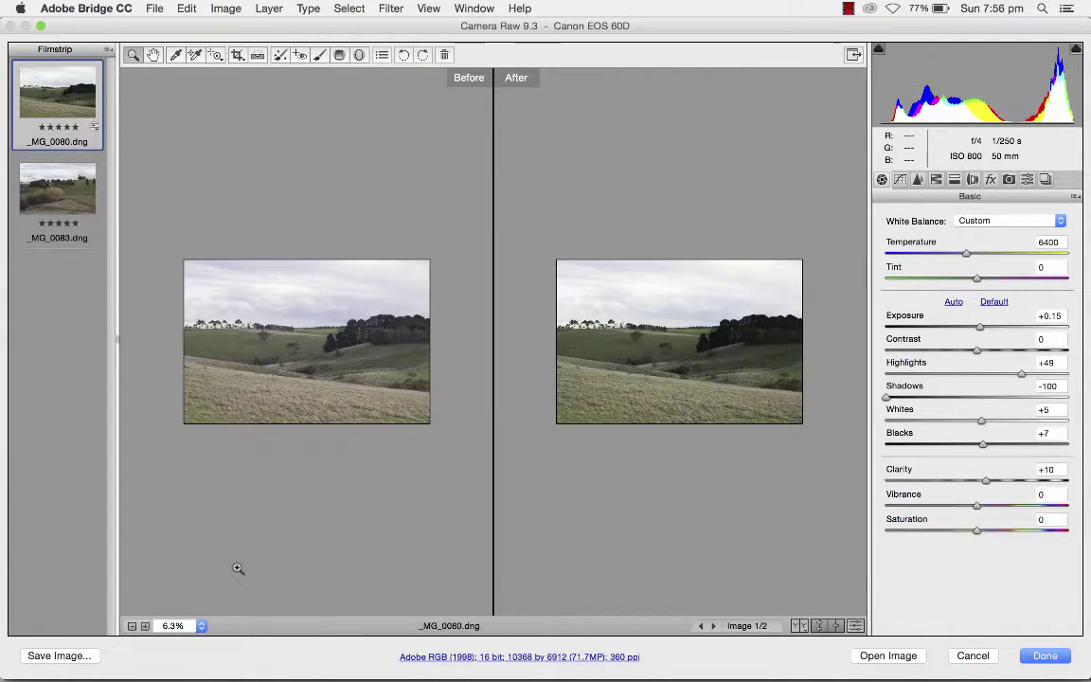
pyautogui.click(145, 626)
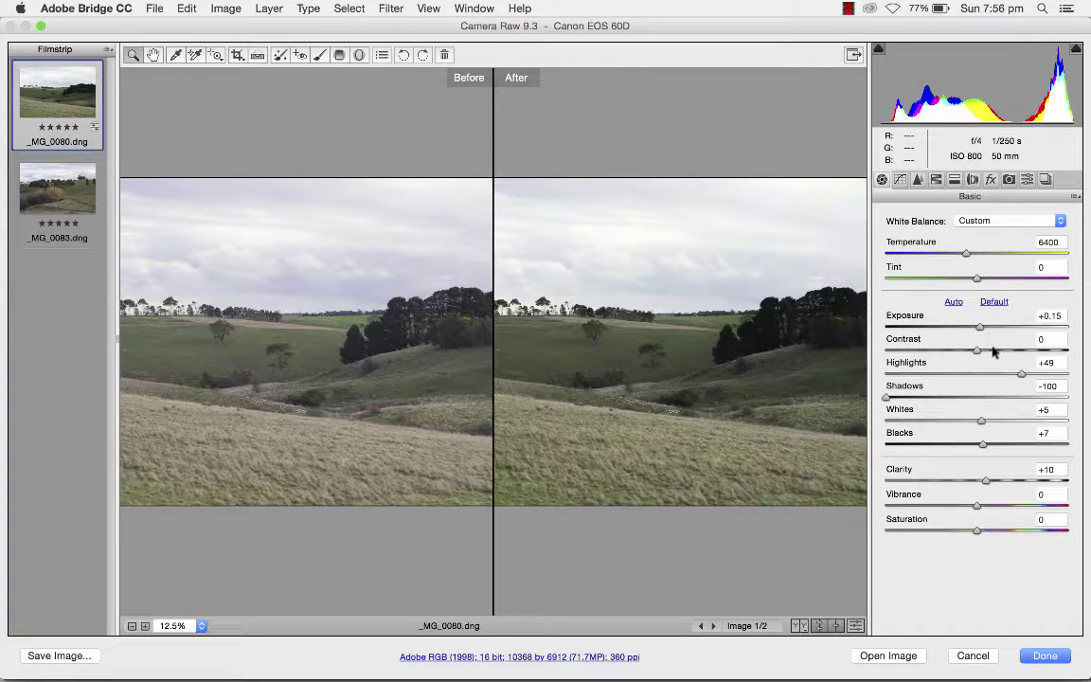
# Step: Set the shadows of _MG_0080.dng to -73 and the blacks to -5
pyautogui.press('alt')
pyautogui.press('alt')
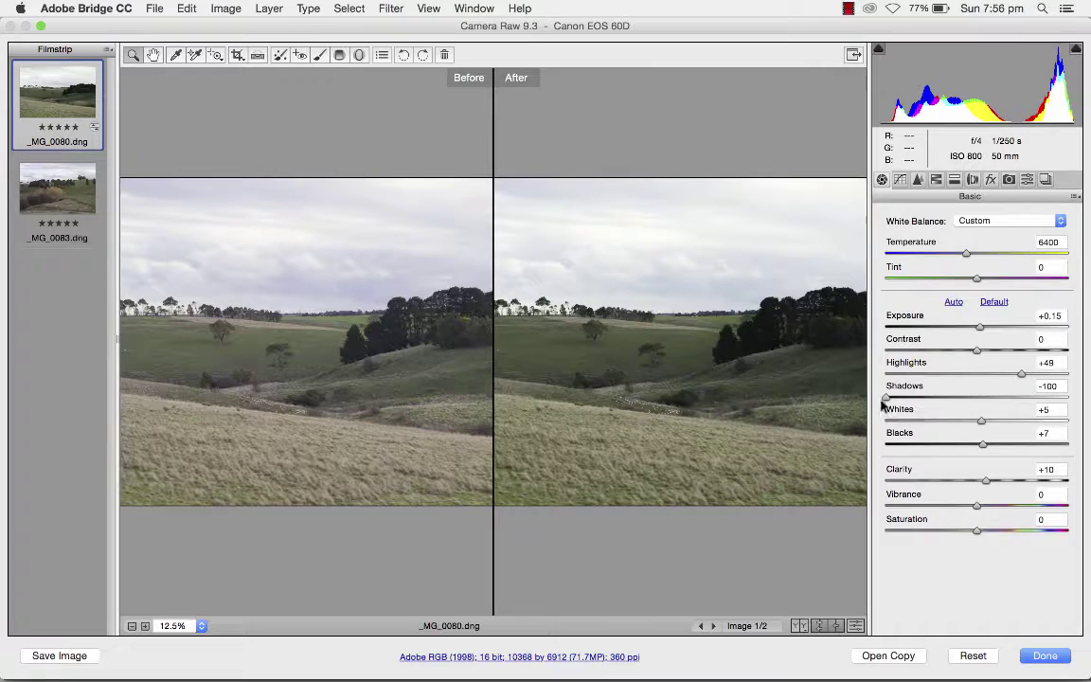
pyautogui.moveTo(887, 398); pyautogui.dragTo(910, 400)
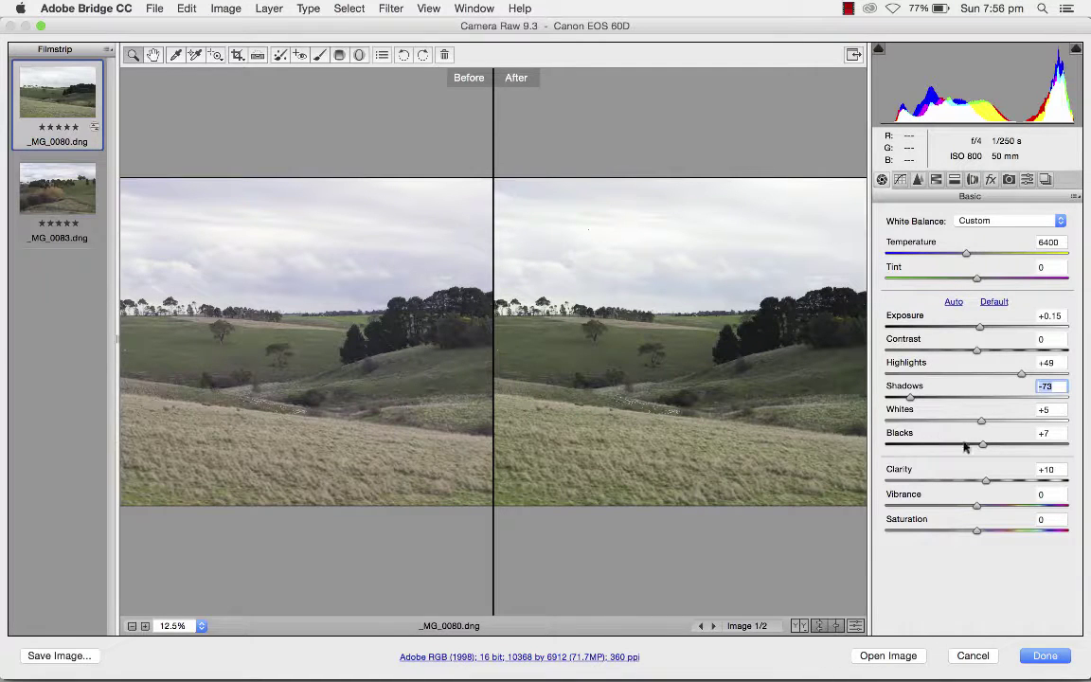
pyautogui.moveTo(981, 447)
pyautogui.mouseDown()
pyautogui.moveTo(934, 448)
pyautogui.moveTo(979, 450)
pyautogui.moveTo(968, 453)
pyautogui.mouseUp()
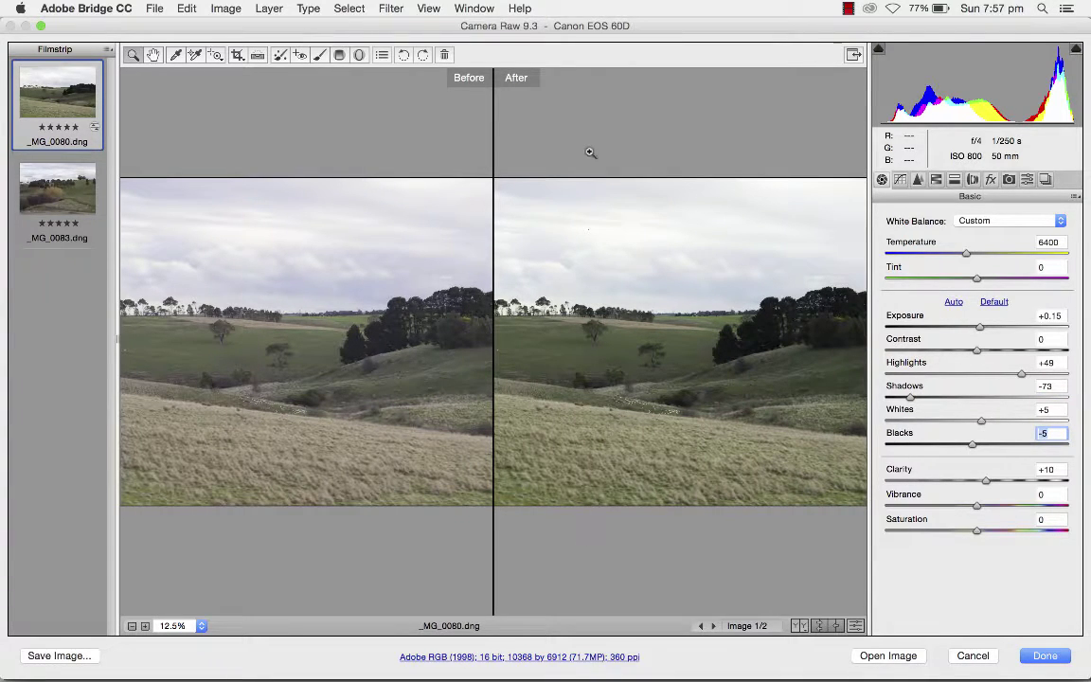
# Step: Activate the Adjustment Brush and leave the before/after comparison for a single view of the whole photo
pyautogui.click(320, 56)
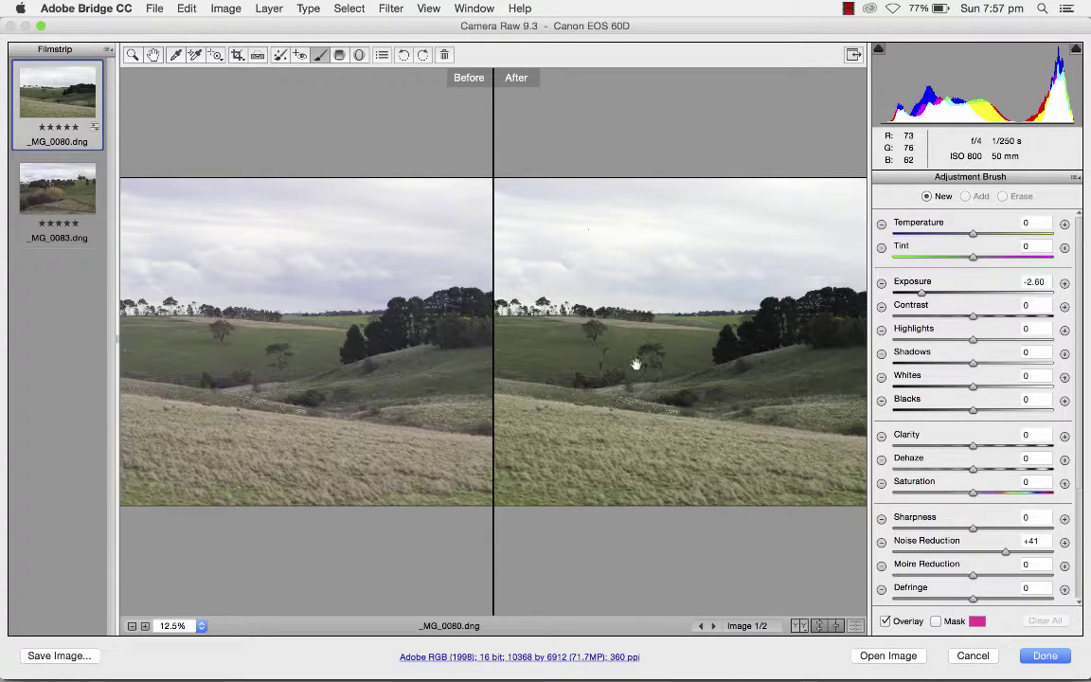
pyautogui.moveTo(611, 365); pyautogui.dragTo(551, 365)
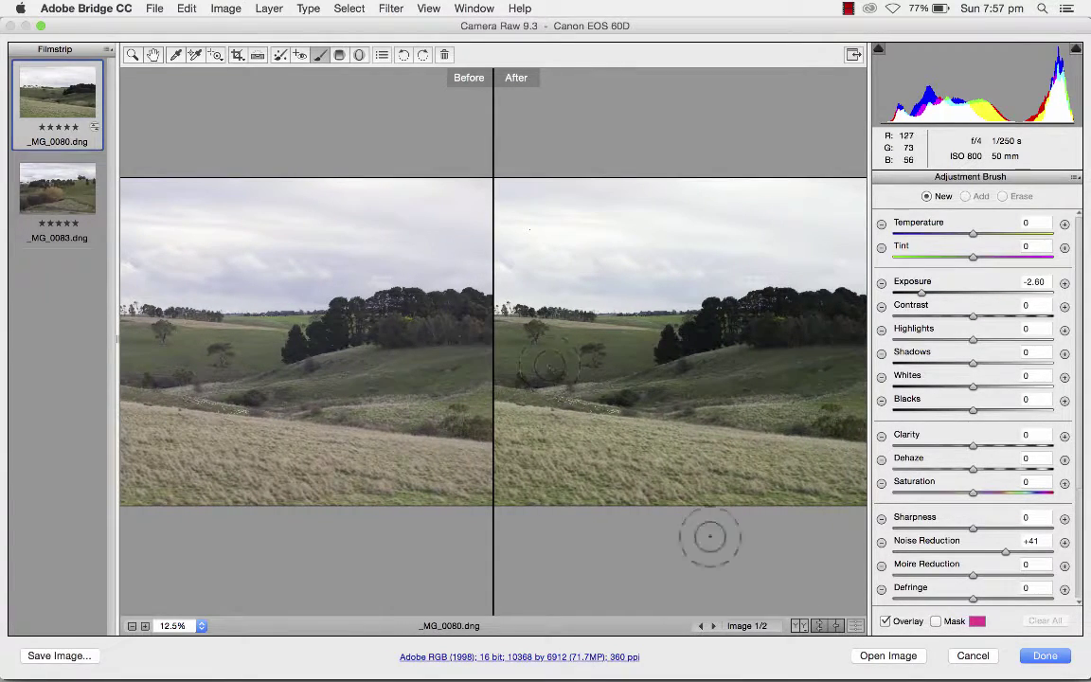
pyautogui.click(800, 626)
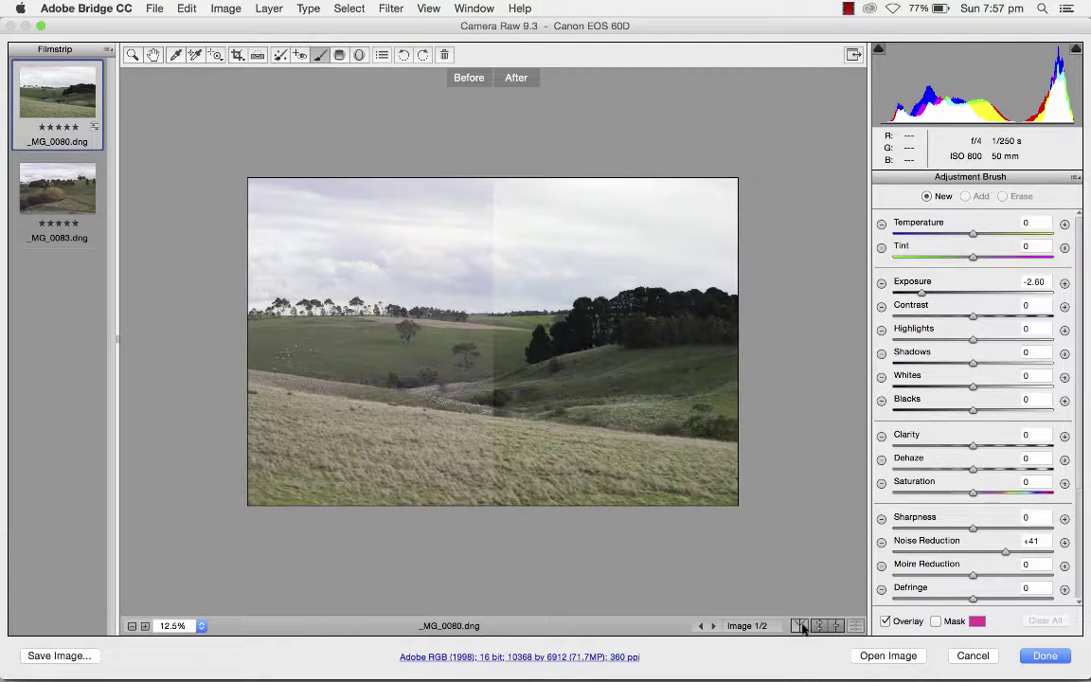
pyautogui.click(800, 626)
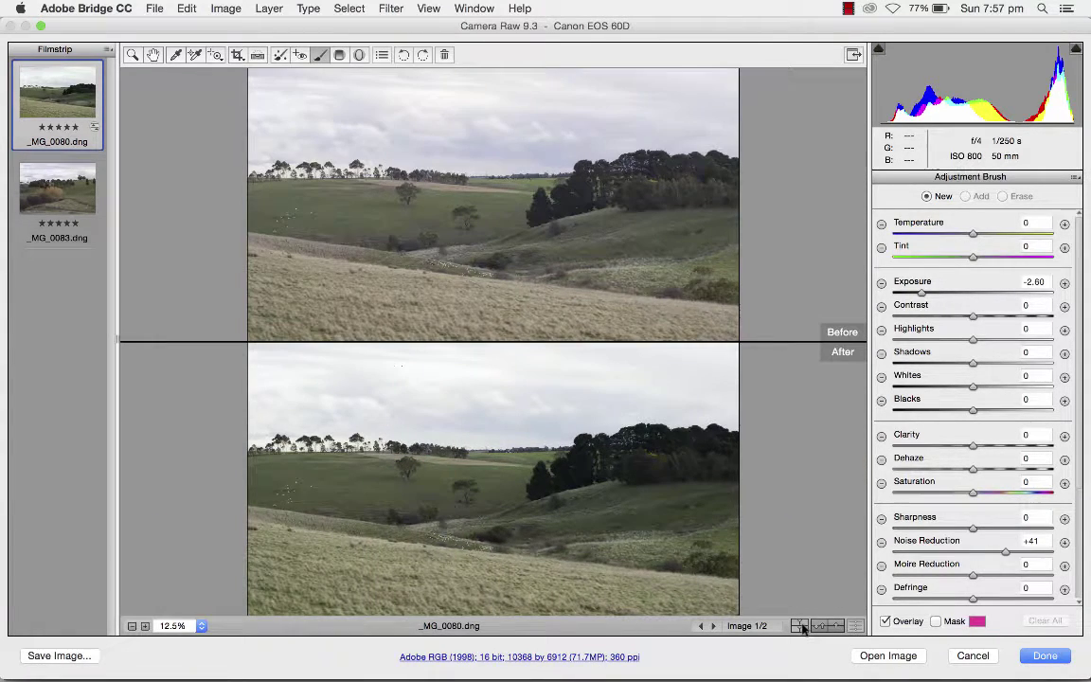
pyautogui.click(800, 626)
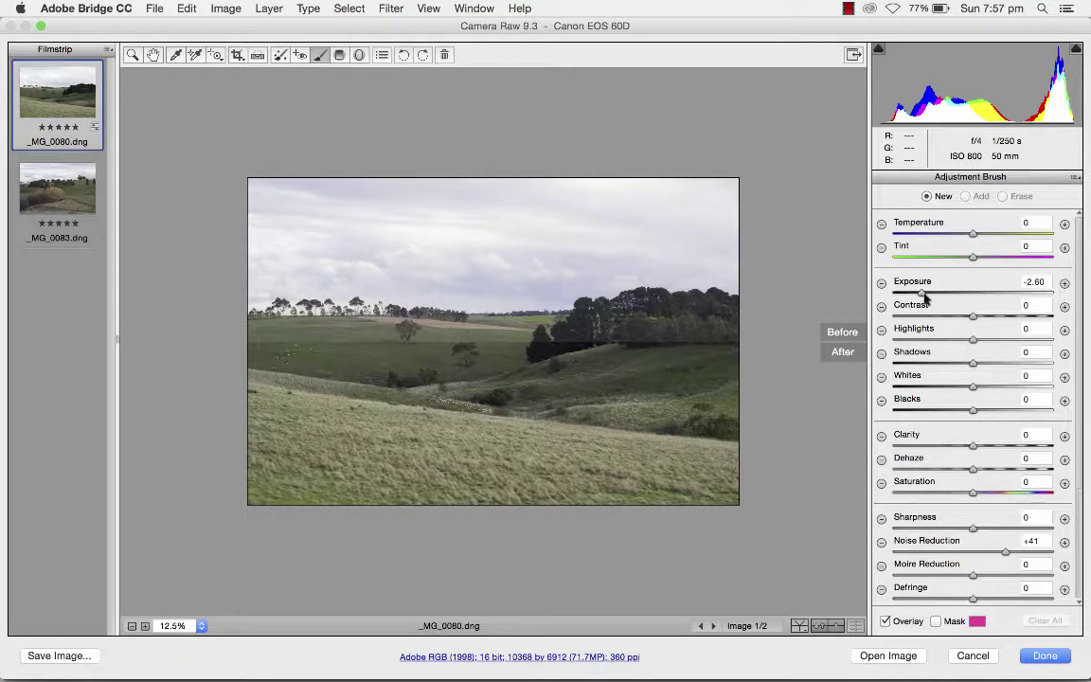
# Step: Paint the sky using the Adjustment Brush at -0.70 exposure with a larger brush and more feathering
pyautogui.moveTo(922, 296); pyautogui.dragTo(974, 303)
pyautogui.click(974, 302)
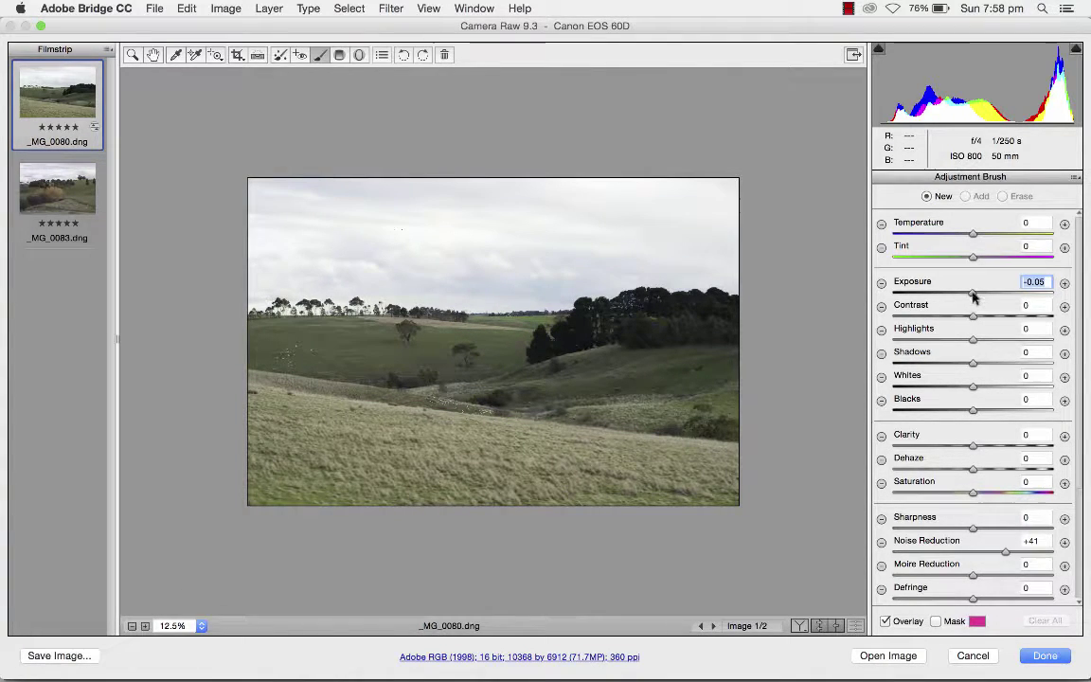
pyautogui.moveTo(971, 299); pyautogui.dragTo(958, 300)
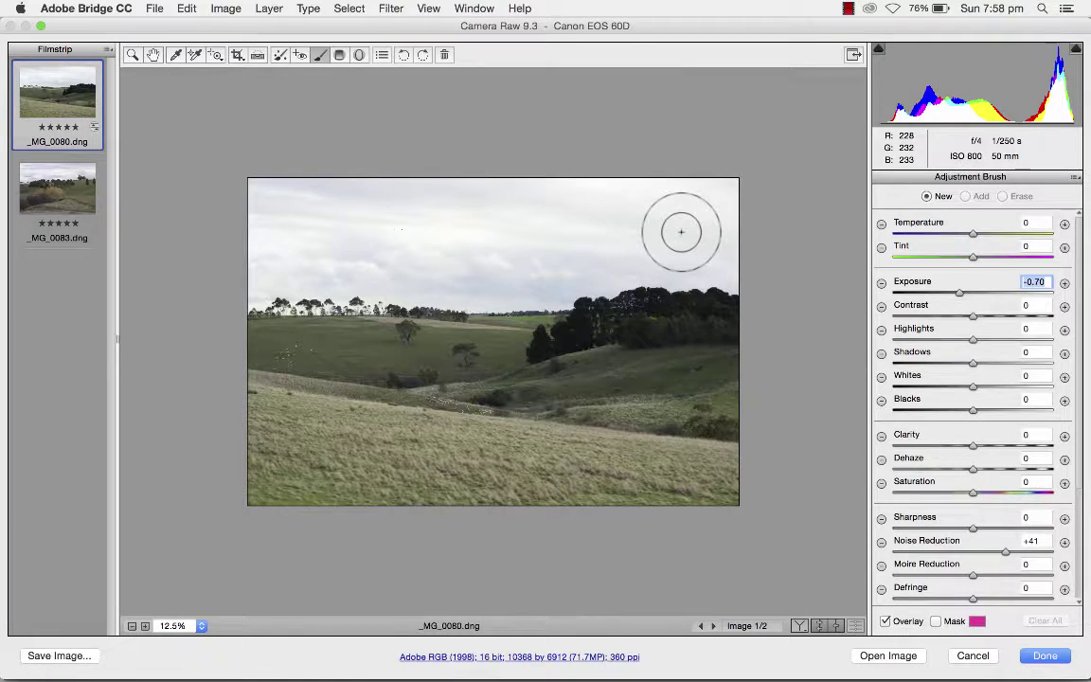
pyautogui.press(']')
pyautogui.press(']')
pyautogui.press(']')
pyautogui.hotkey('shift', ']')
pyautogui.hotkey('shift', ']')
pyautogui.hotkey('shift', ']')
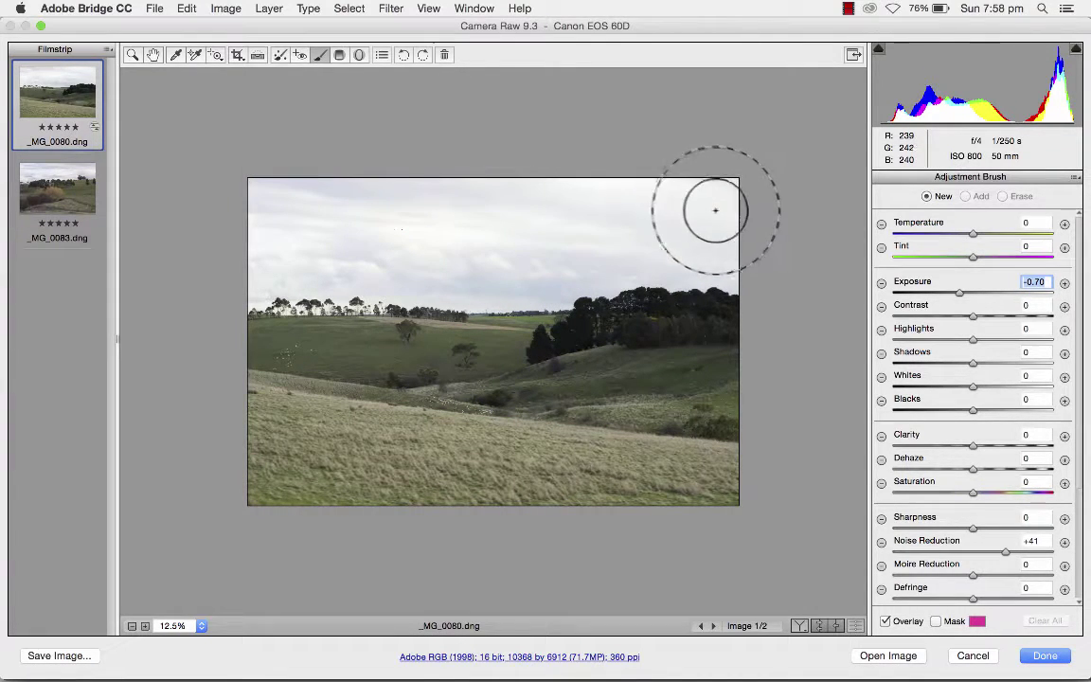
pyautogui.moveTo(669, 205); pyautogui.dragTo(724, 209)
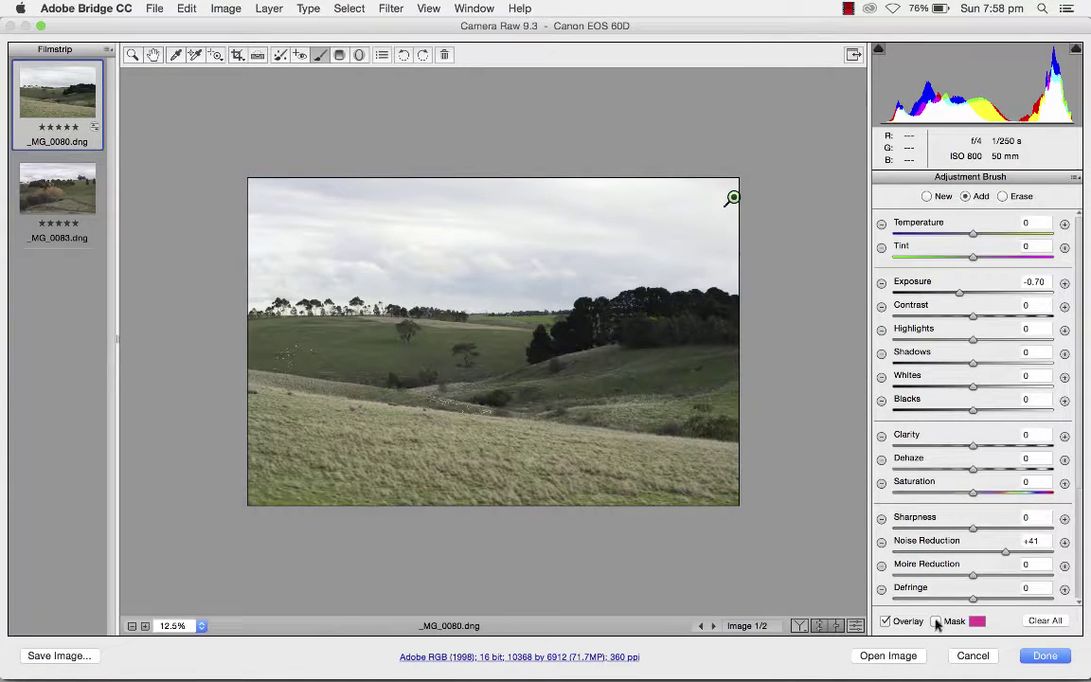
# Step: Show the brush mask and extend it over the remaining sky down to the horizon with a smaller brush
pyautogui.click(935, 622)
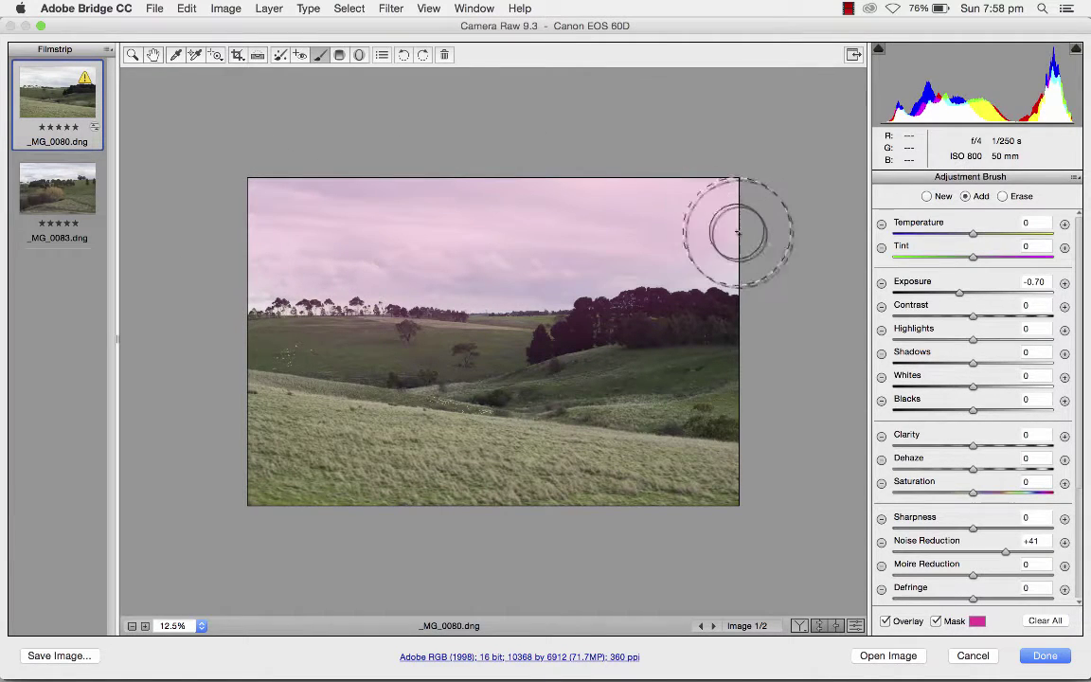
pyautogui.press('[')
pyautogui.press('[')
pyautogui.press('[')
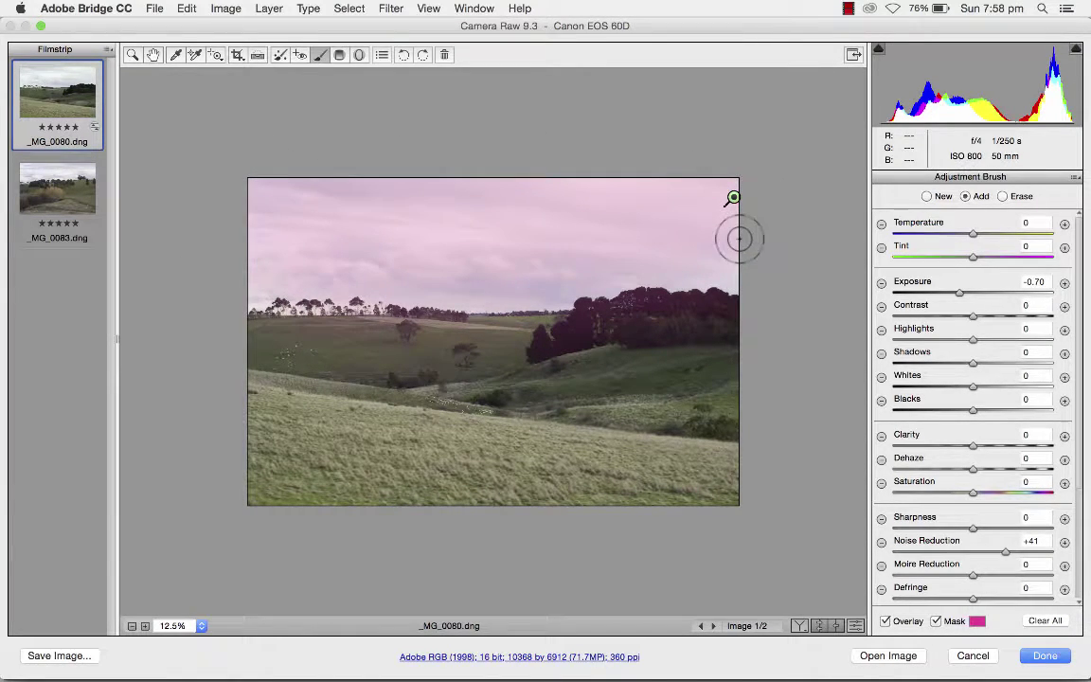
pyautogui.moveTo(740, 238)
pyautogui.mouseDown()
pyautogui.moveTo(727, 269)
pyautogui.moveTo(735, 275)
pyautogui.moveTo(608, 272)
pyautogui.moveTo(511, 289)
pyautogui.moveTo(372, 274)
pyautogui.moveTo(236, 285)
pyautogui.mouseUp()
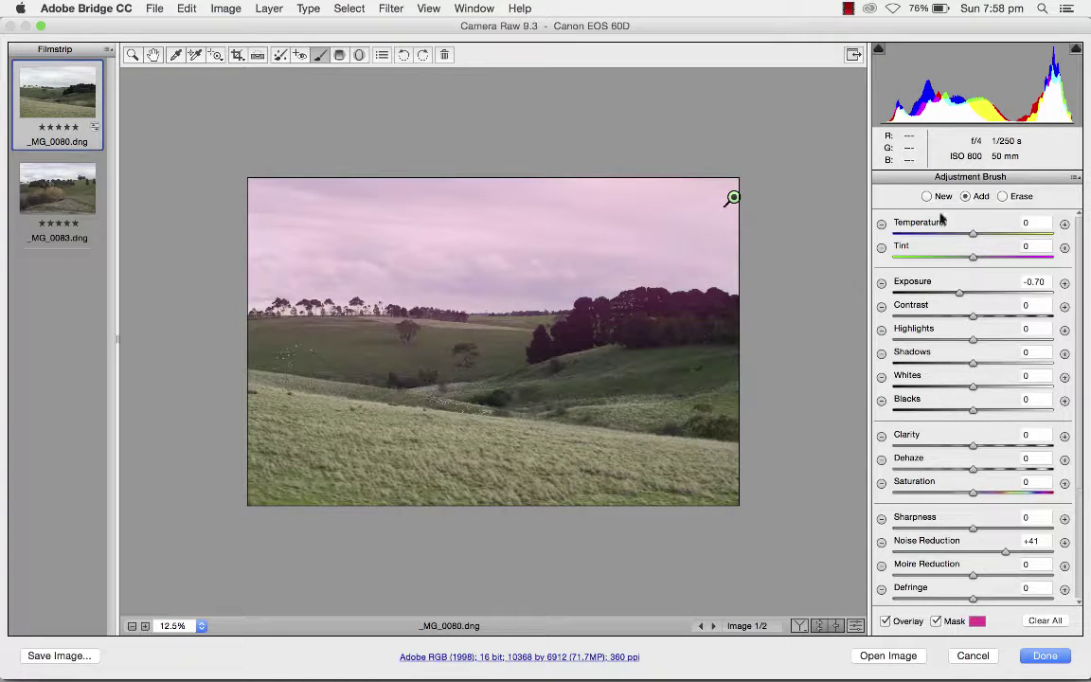
# Step: Erase the sky mask's spill from the green hills, fill it in along the far-left treeline, and hide the mask
pyautogui.click(1003, 197)
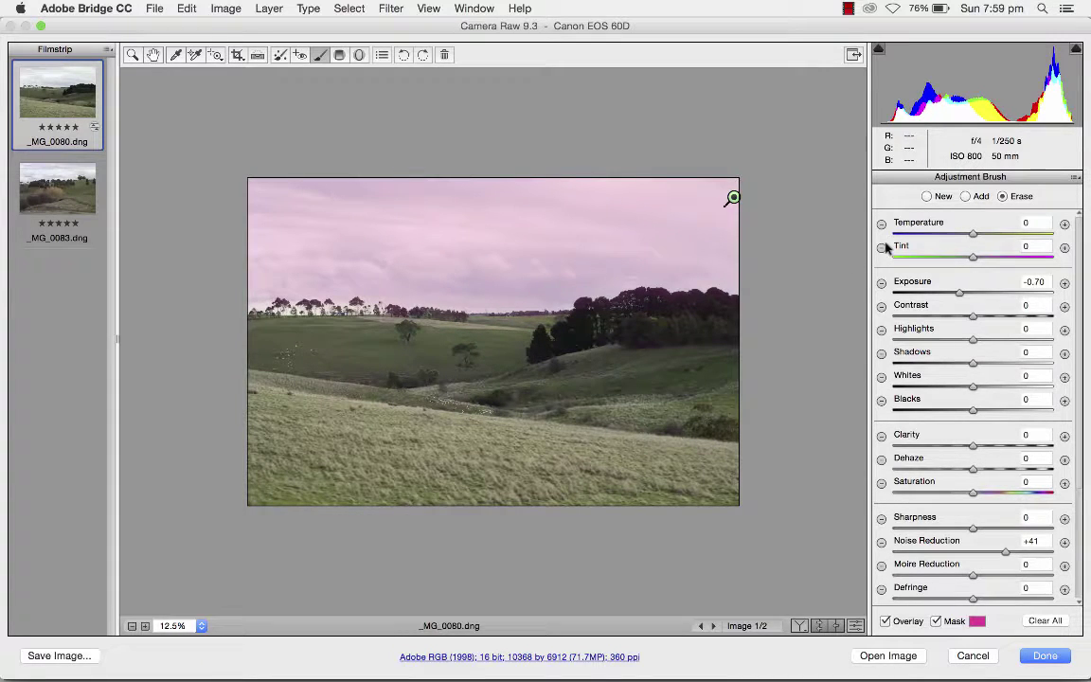
pyautogui.click(966, 196)
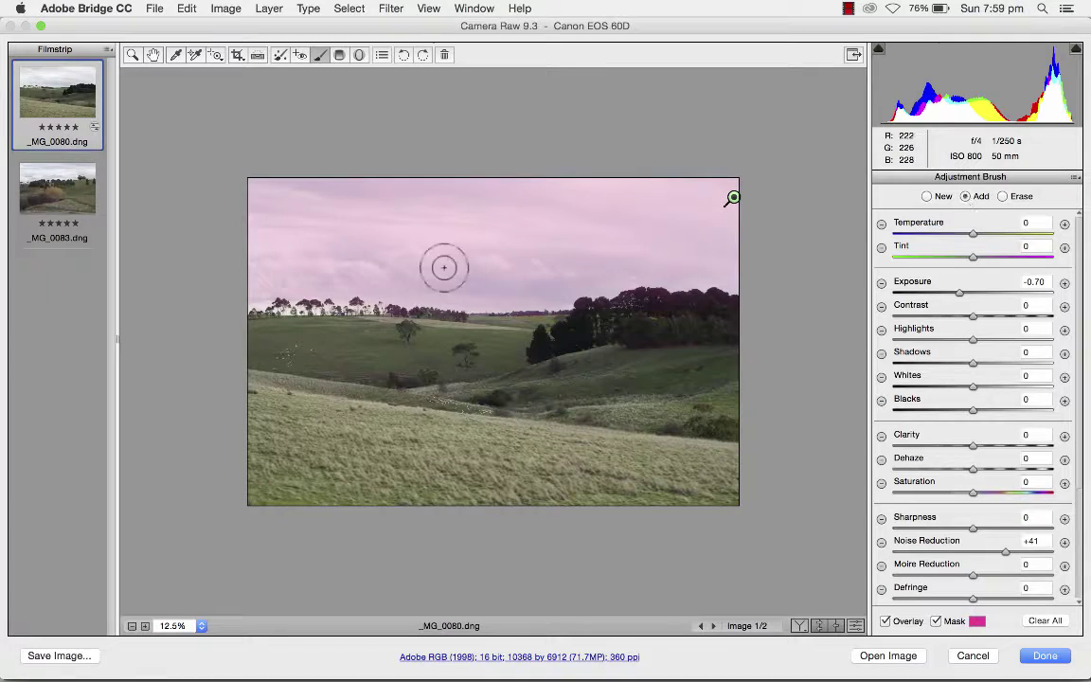
pyautogui.moveTo(366, 285)
pyautogui.mouseDown()
pyautogui.moveTo(367, 302)
pyautogui.moveTo(279, 295)
pyautogui.moveTo(377, 298)
pyautogui.moveTo(261, 302)
pyautogui.mouseUp()
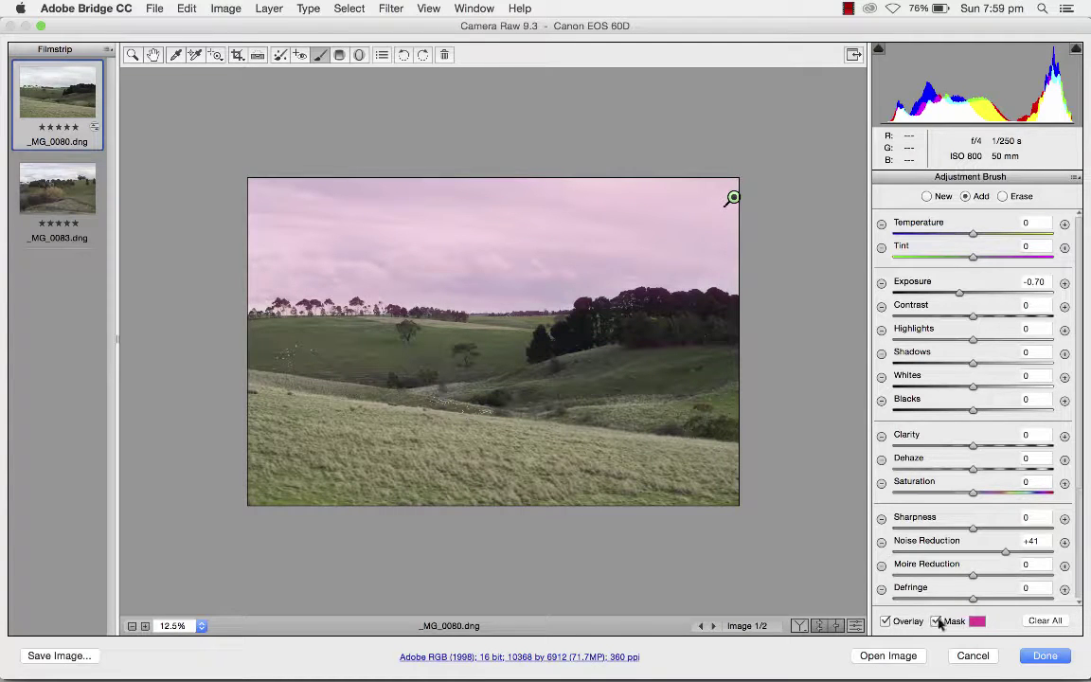
pyautogui.click(937, 620)
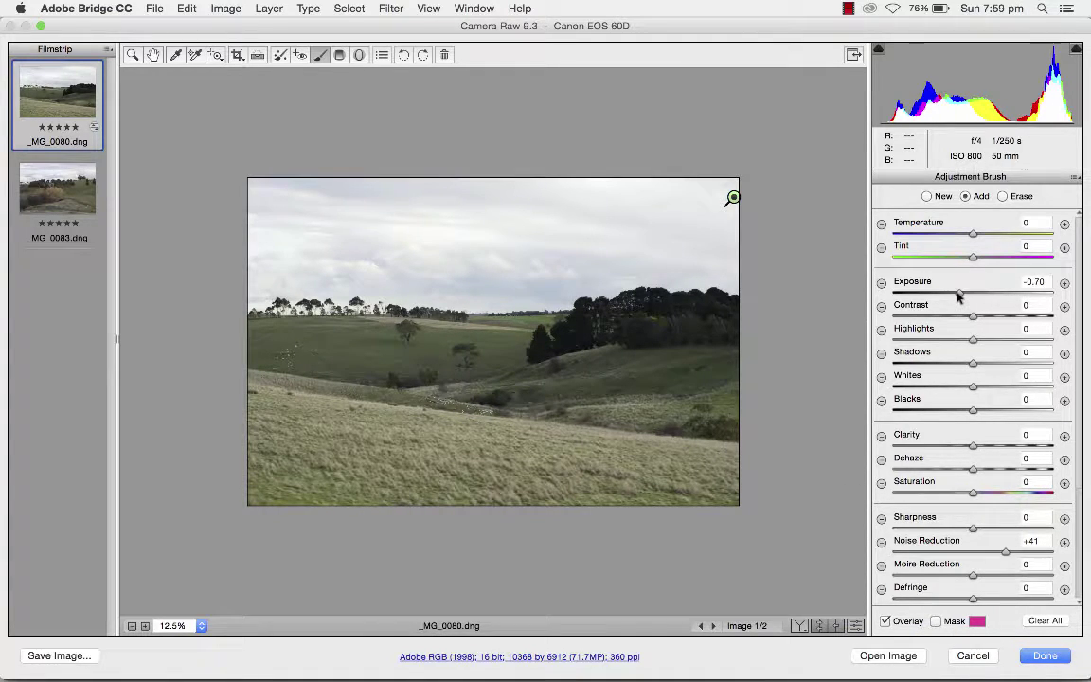
# Step: Set the exposure of the sky brush adjustment to -3.60
pyautogui.moveTo(956, 299); pyautogui.dragTo(951, 296)
pyautogui.moveTo(942, 298); pyautogui.dragTo(911, 302)
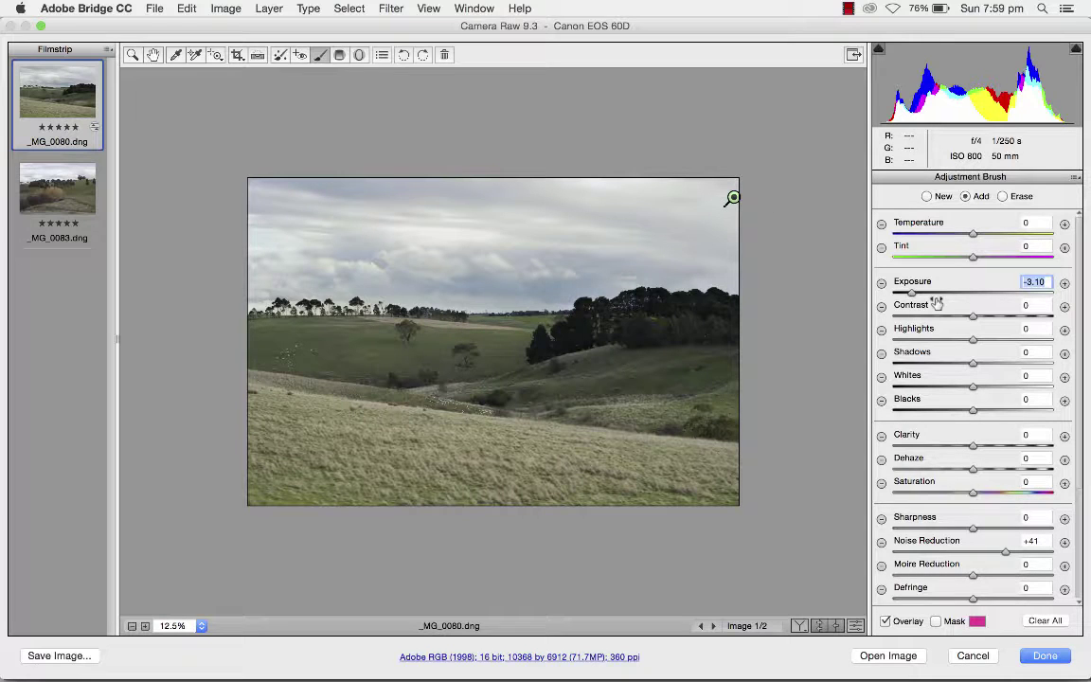
pyautogui.moveTo(911, 293)
pyautogui.mouseDown()
pyautogui.moveTo(1040, 292)
pyautogui.moveTo(899, 293)
pyautogui.mouseUp()
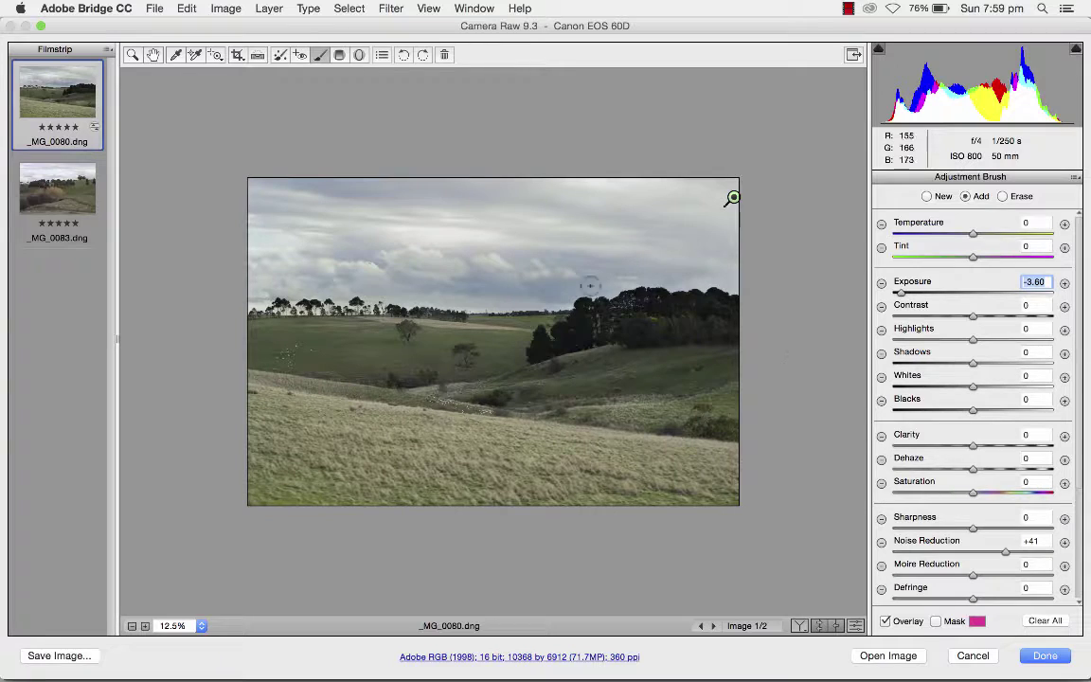
# Step: Create a new brush adjustment with +1.20 exposure and paint it over the dark tree group on the right of the photo
pyautogui.click(927, 196)
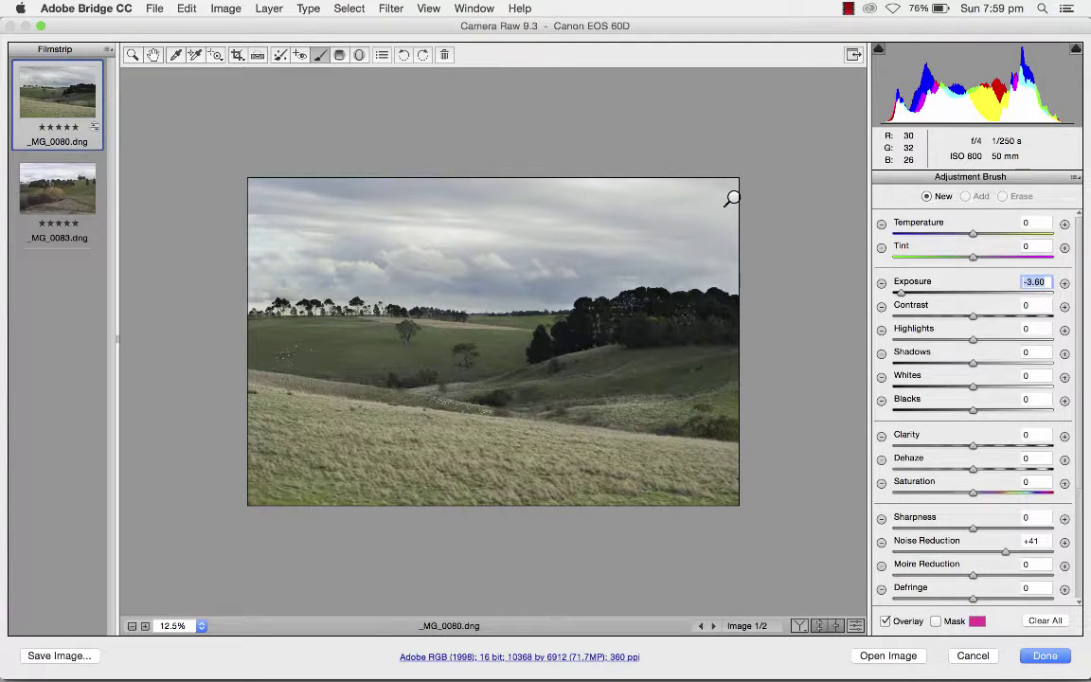
pyautogui.moveTo(901, 294); pyautogui.dragTo(996, 301)
pyautogui.moveTo(732, 198)
pyautogui.mouseDown()
pyautogui.moveTo(659, 179)
pyautogui.moveTo(606, 260)
pyautogui.moveTo(558, 268)
pyautogui.mouseUp()
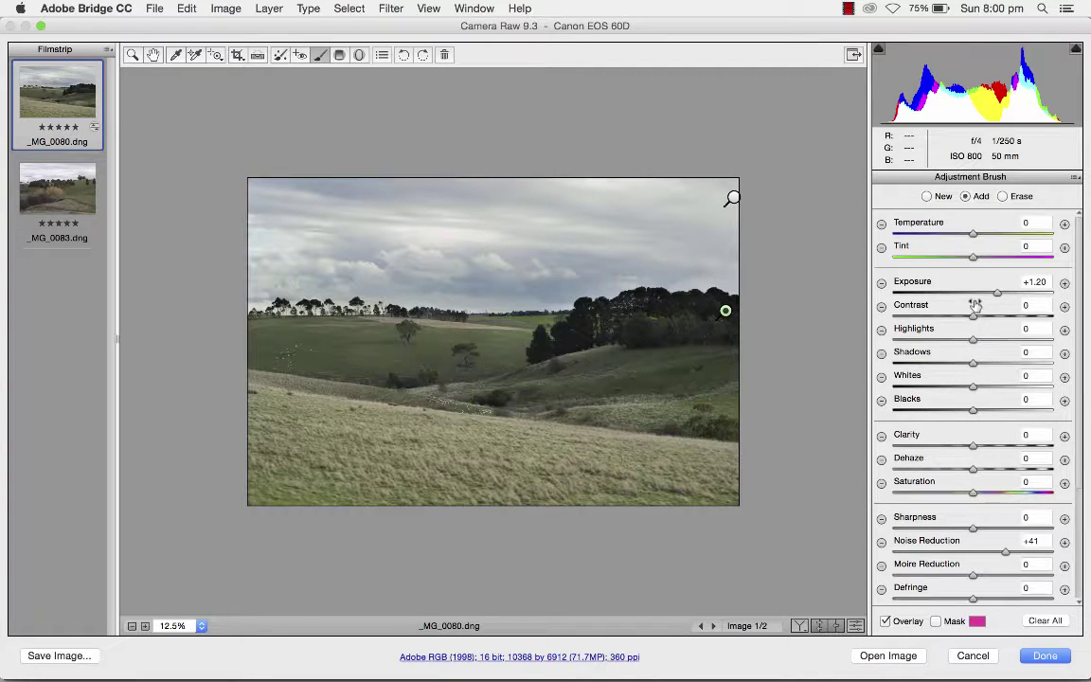
# Step: Show the tree adjustment's mask, erase its spill onto the surrounding fields and hillside, and hide the mask again
pyautogui.click(936, 620)
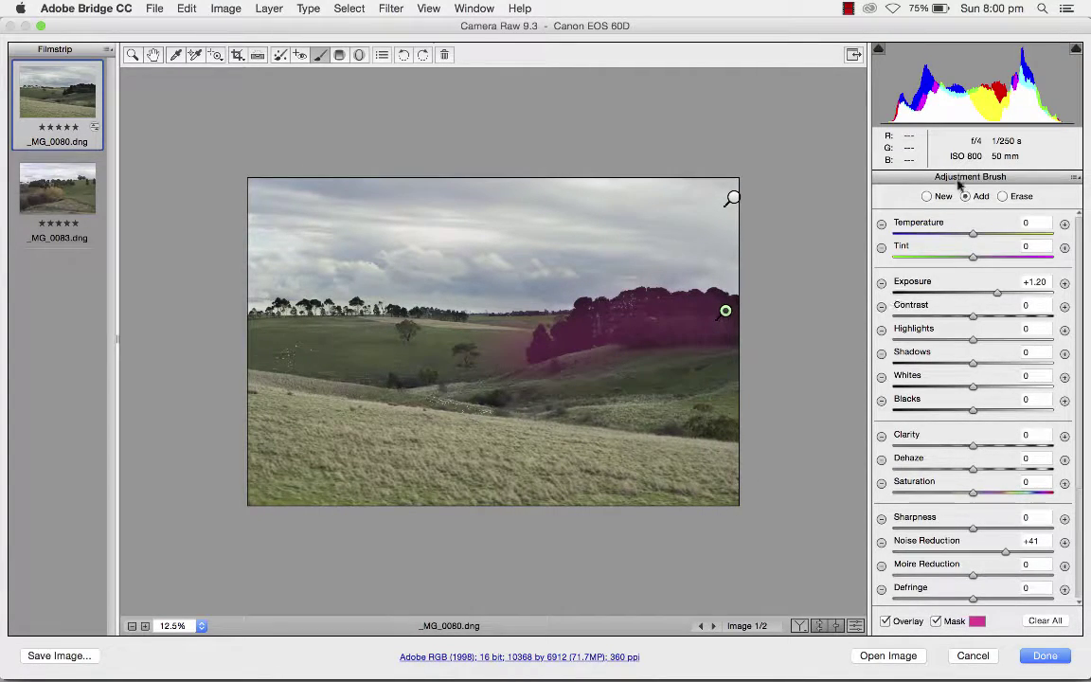
pyautogui.click(1002, 196)
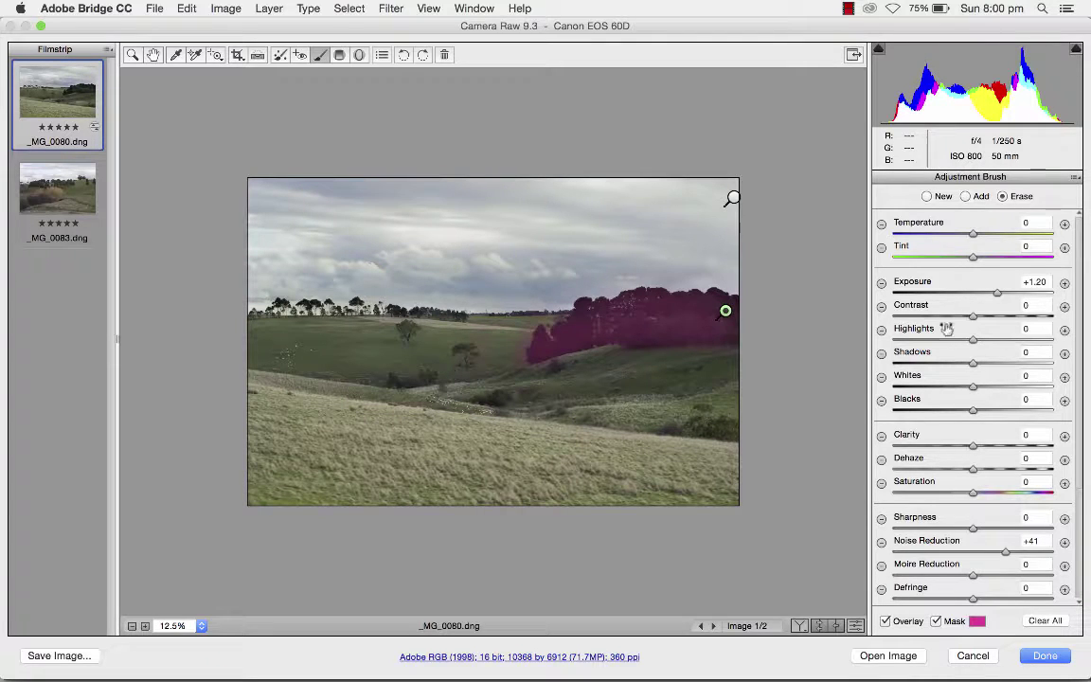
pyautogui.click(935, 621)
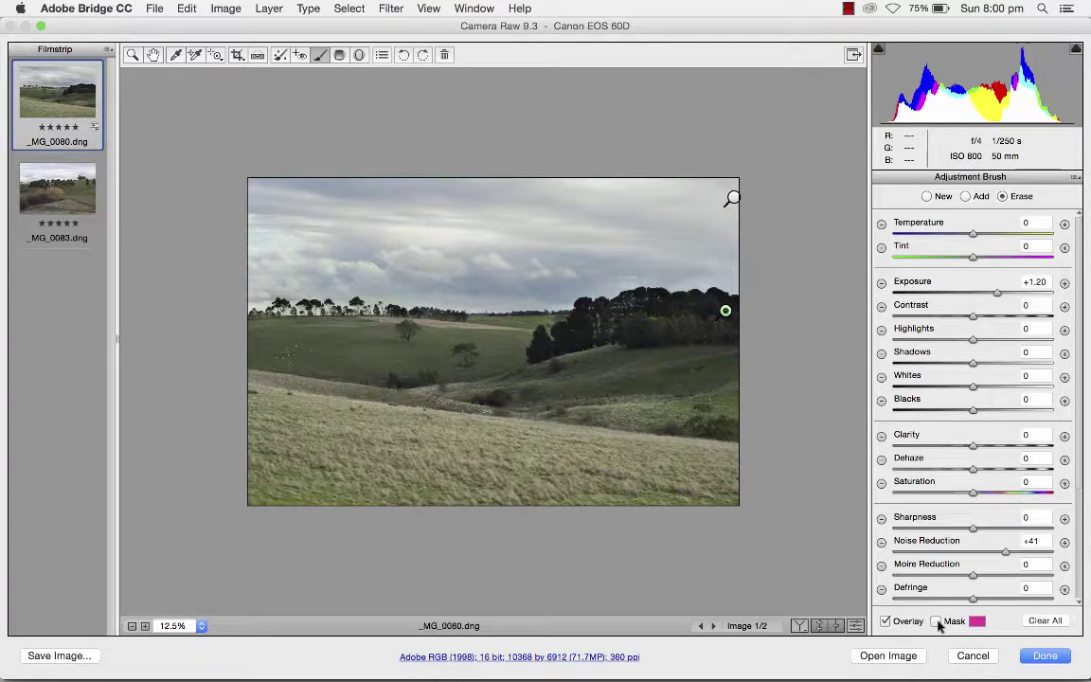
# Step: Set the exposure of the tree group's brush adjustment to +2.30
pyautogui.click(781, 475)
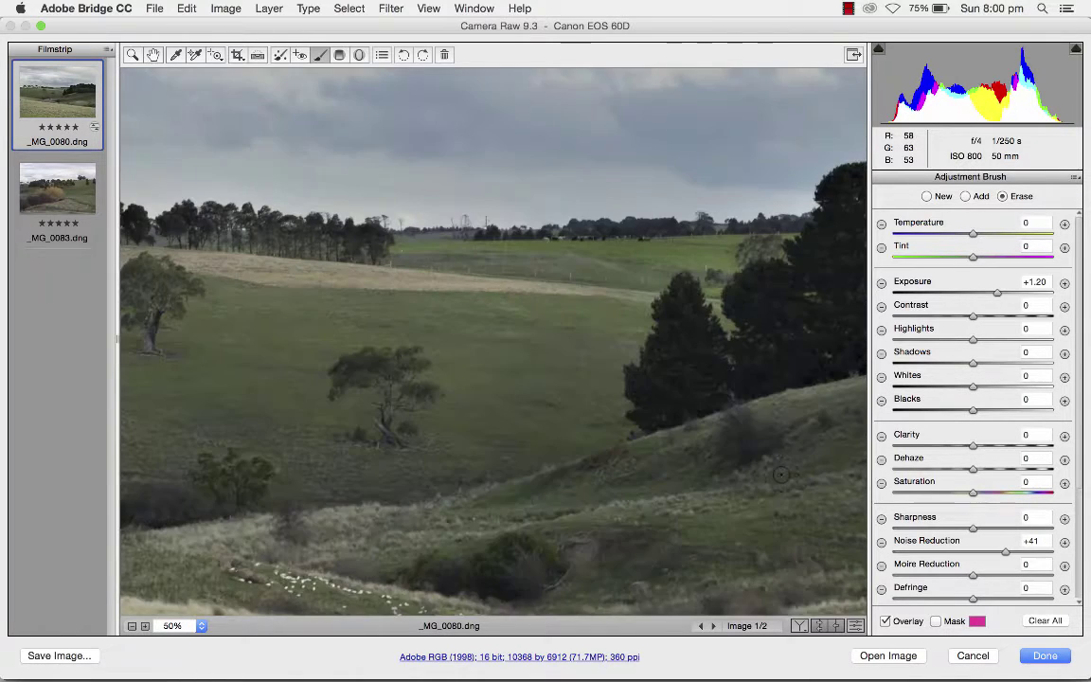
pyautogui.click(781, 475)
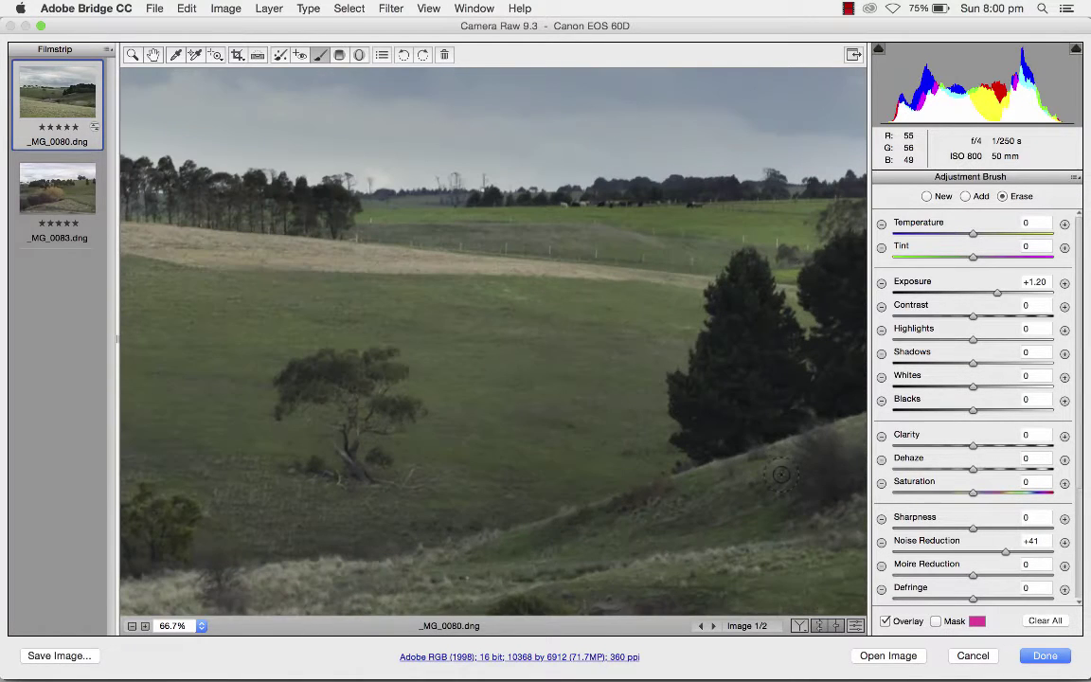
pyautogui.hscroll(15, 648, 452)
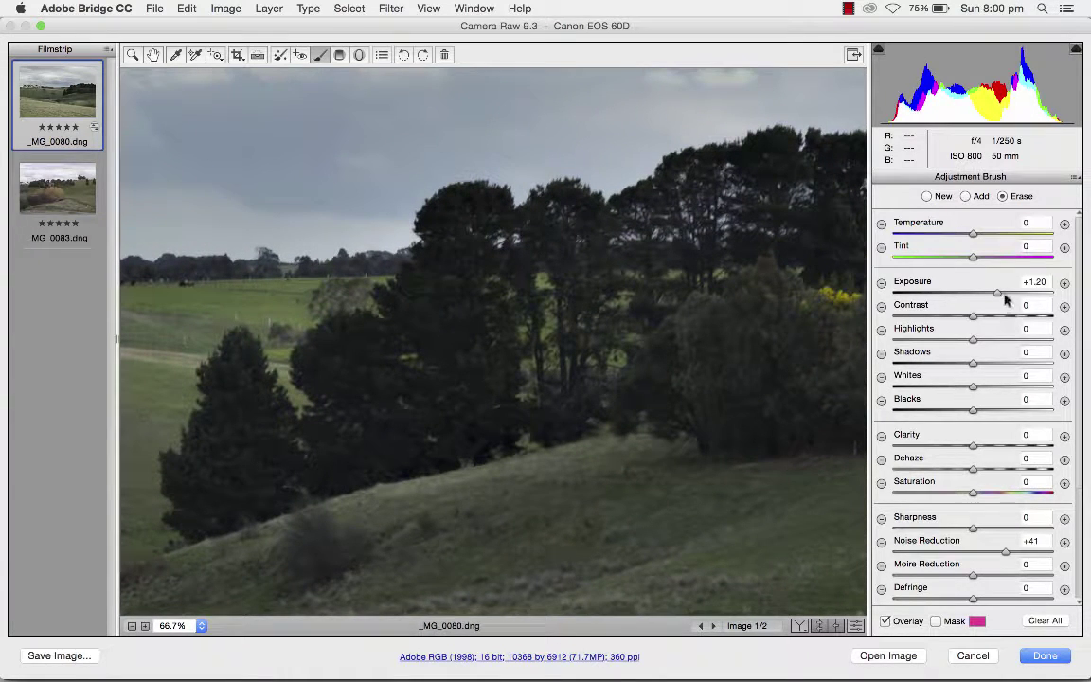
pyautogui.moveTo(999, 294)
pyautogui.mouseDown()
pyautogui.moveTo(1036, 293)
pyautogui.moveTo(1019, 294)
pyautogui.mouseUp()
# Step: Examine the brightened tree group and the hillside edge below it at 100% magnification
pyautogui.press('super+minus')
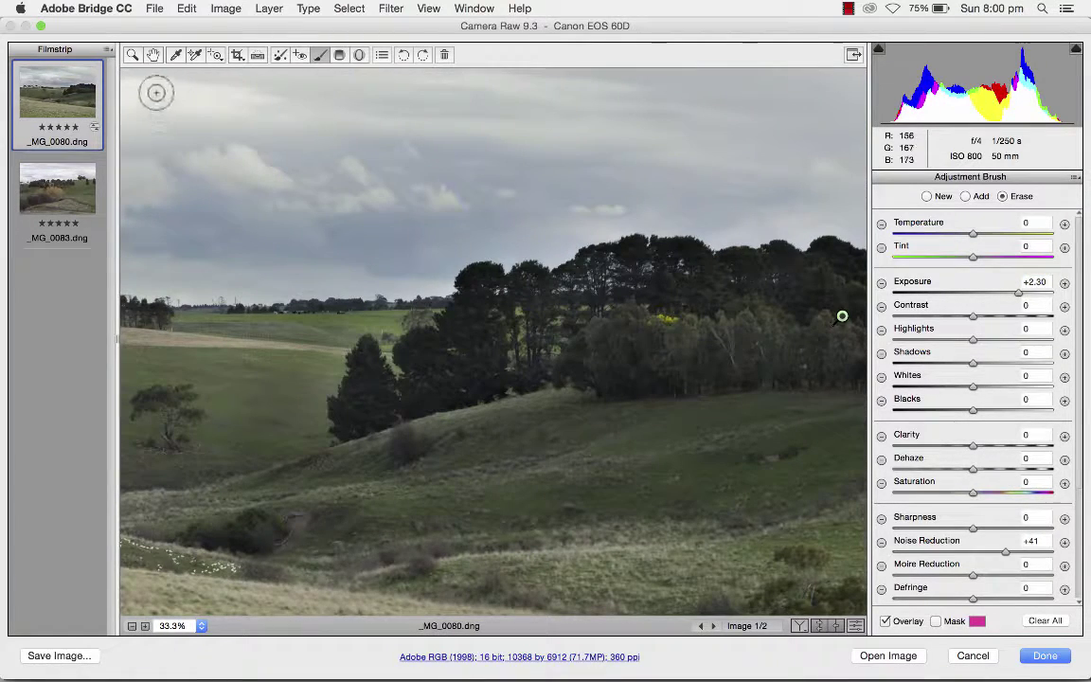
pyautogui.click(133, 54)
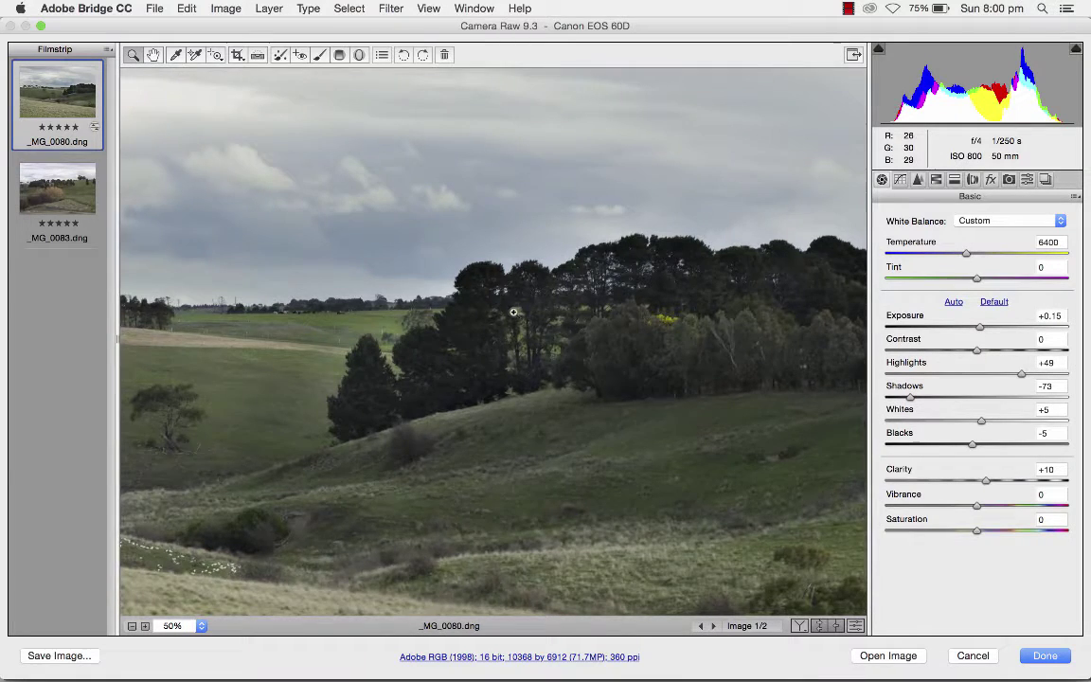
pyautogui.click(459, 275)
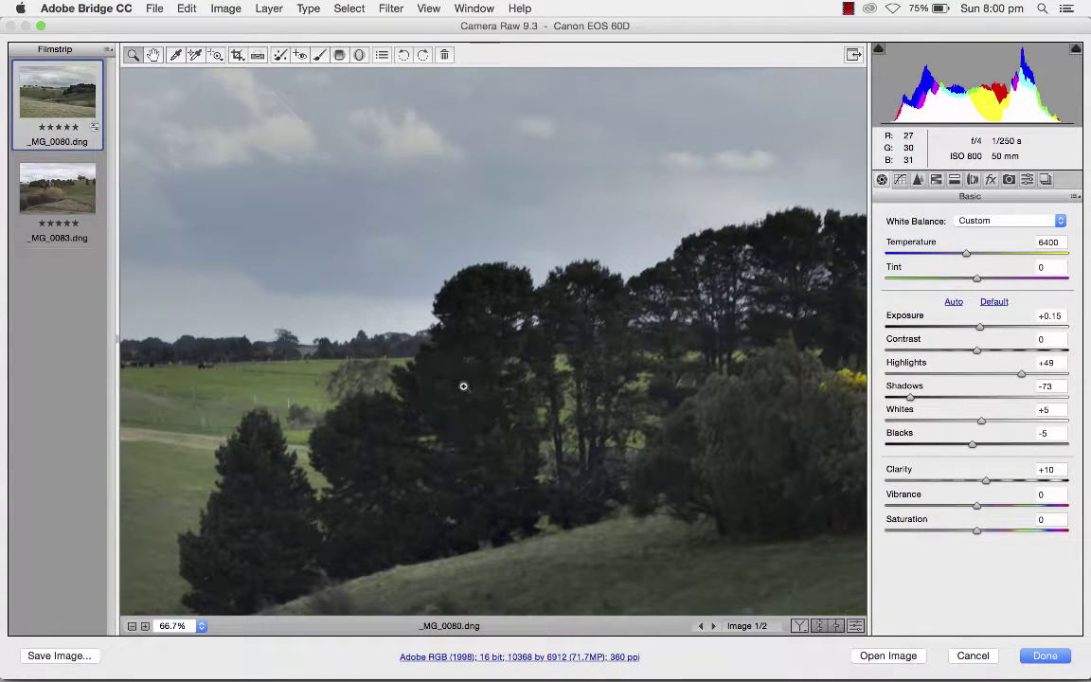
pyautogui.click(557, 336)
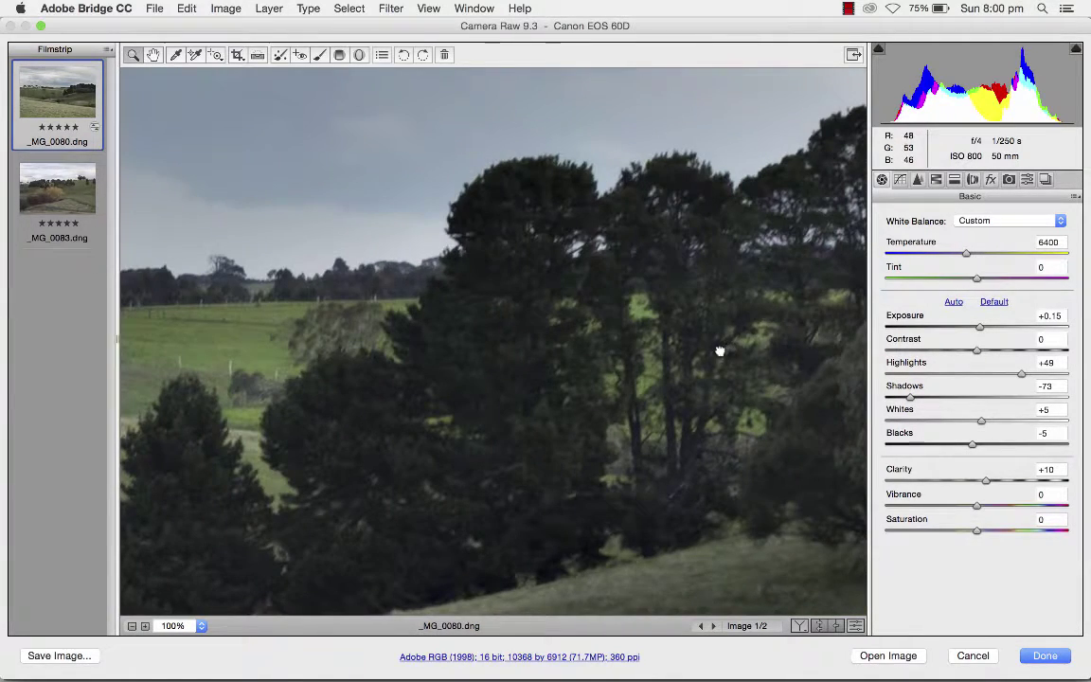
pyautogui.moveTo(721, 353); pyautogui.dragTo(480, 310)
pyautogui.moveTo(784, 426); pyautogui.dragTo(771, 317)
pyautogui.moveTo(373, 366); pyautogui.dragTo(700, 315)
pyautogui.moveTo(389, 389); pyautogui.dragTo(534, 374)
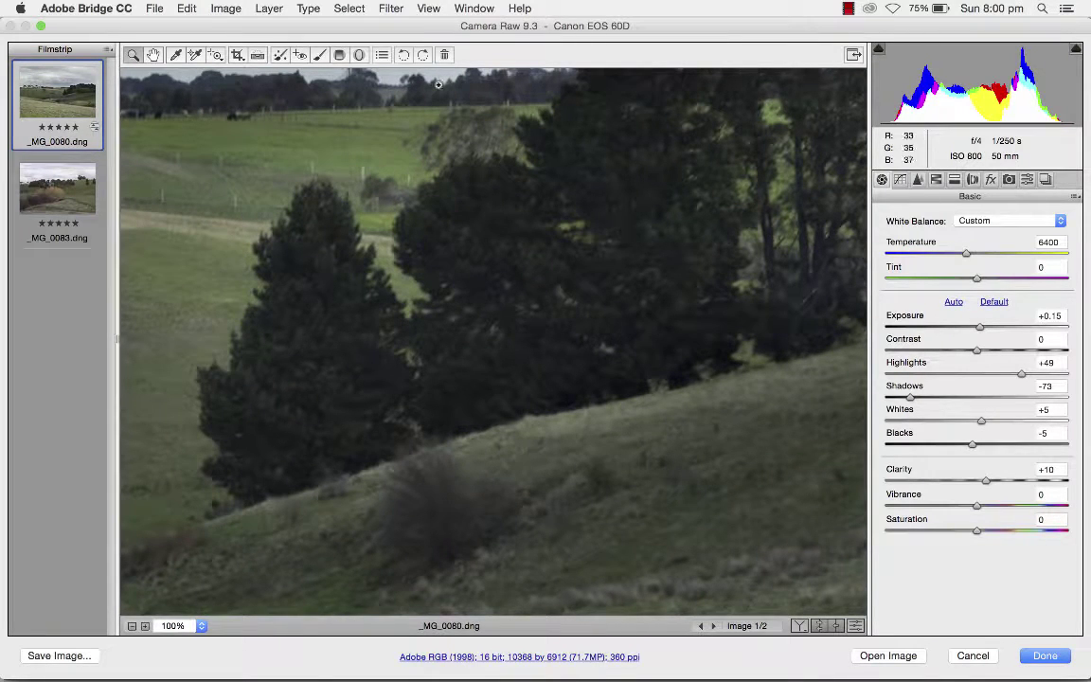
# Step: Create a new brush adjustment over the conifers at the left end of the tree group and set its exposure to +0.50
pyautogui.click(320, 55)
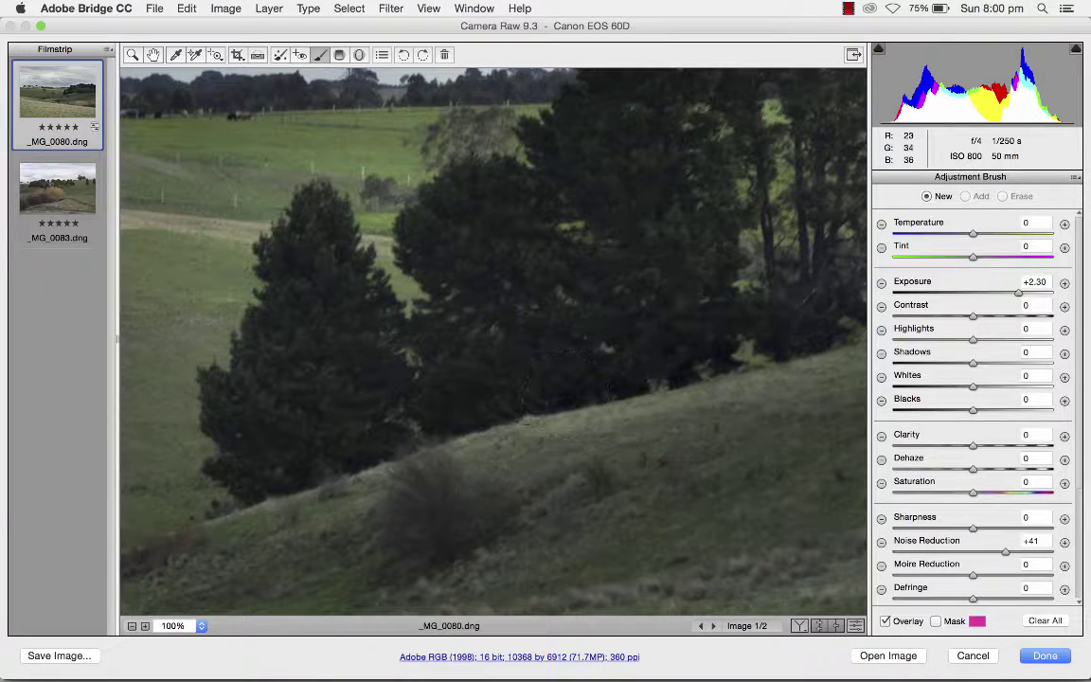
pyautogui.moveTo(326, 274)
pyautogui.mouseDown()
pyautogui.moveTo(298, 248)
pyautogui.moveTo(275, 351)
pyautogui.moveTo(349, 383)
pyautogui.mouseUp()
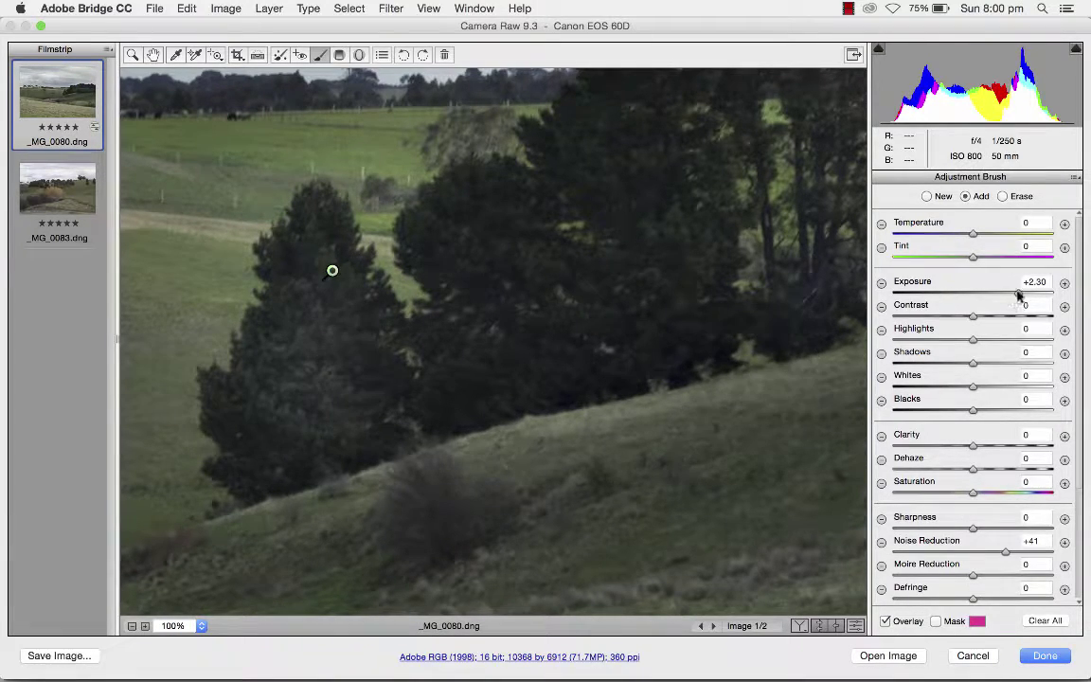
pyautogui.moveTo(1017, 292); pyautogui.dragTo(981, 294)
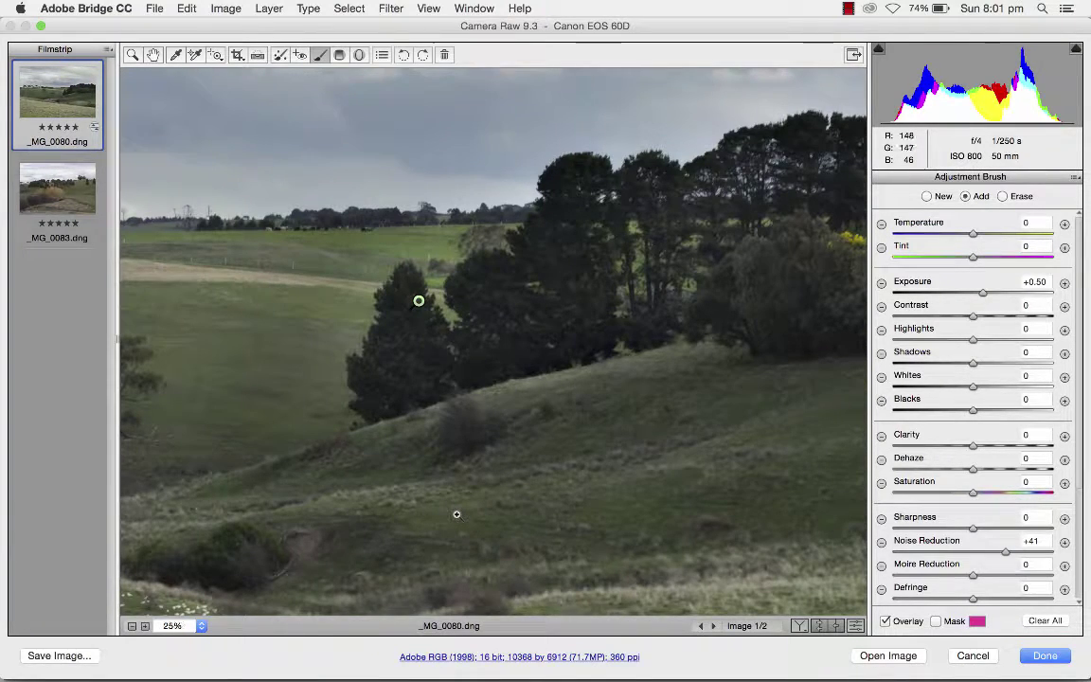
pyautogui.press('super+minus')
pyautogui.press('super+minus')
pyautogui.press('super+minus')
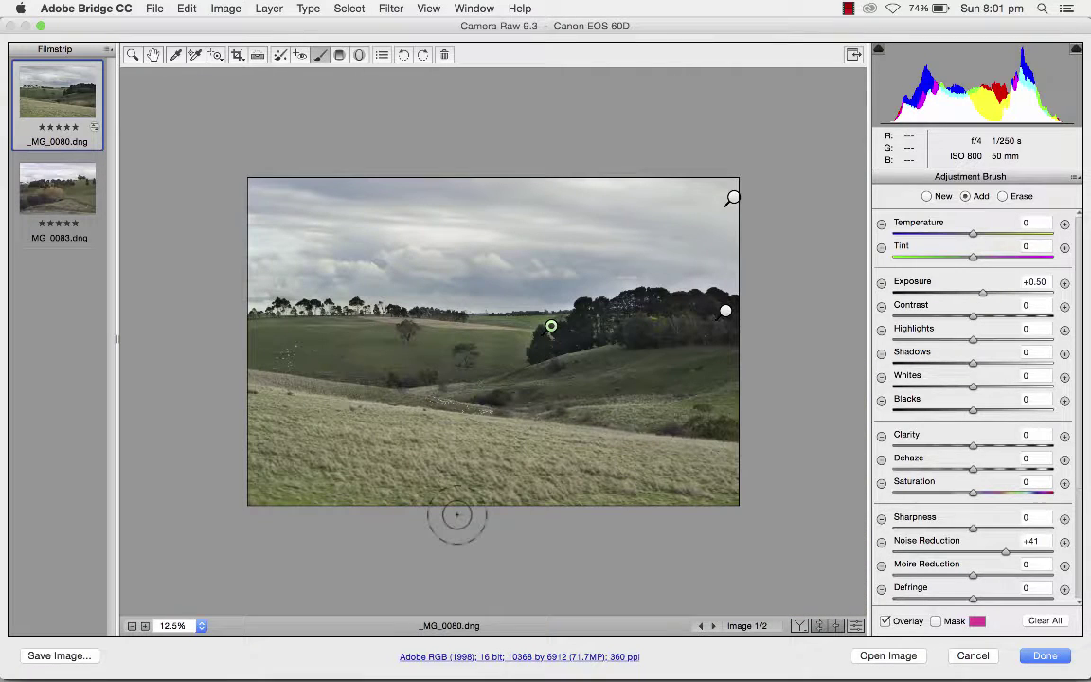
# Step: Erase the conifer adjustment's spill from the field gap beside the trees and check its coverage with the mask overlay
pyautogui.click(1002, 196)
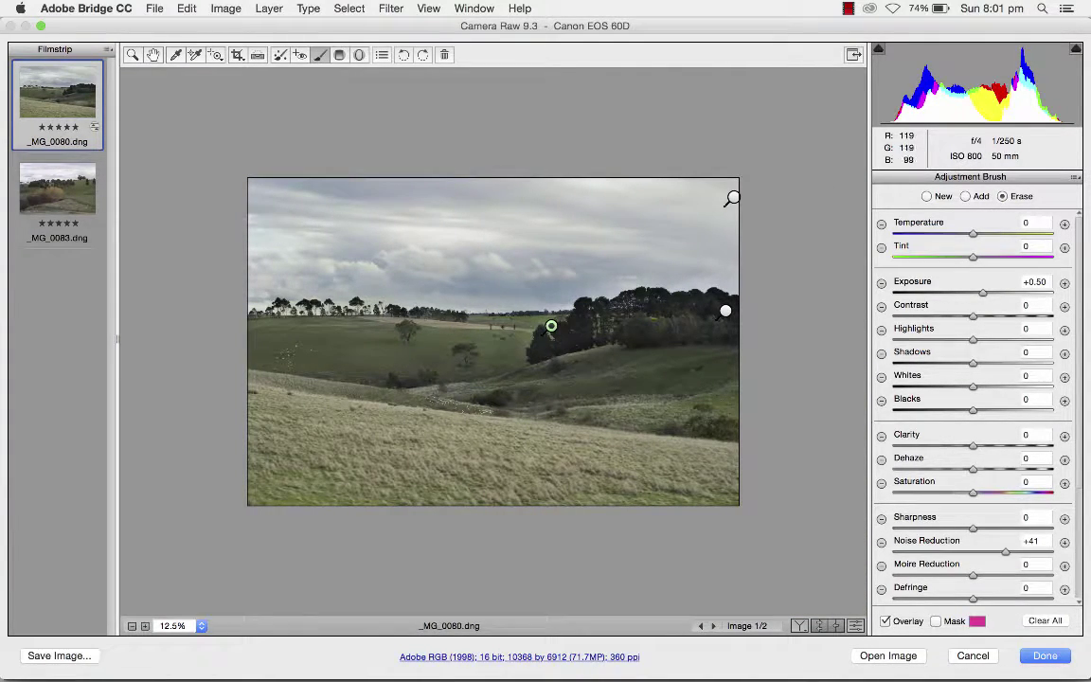
pyautogui.press('super+plus')
pyautogui.press('super+plus')
pyautogui.press('super+plus')
pyautogui.press('super+plus')
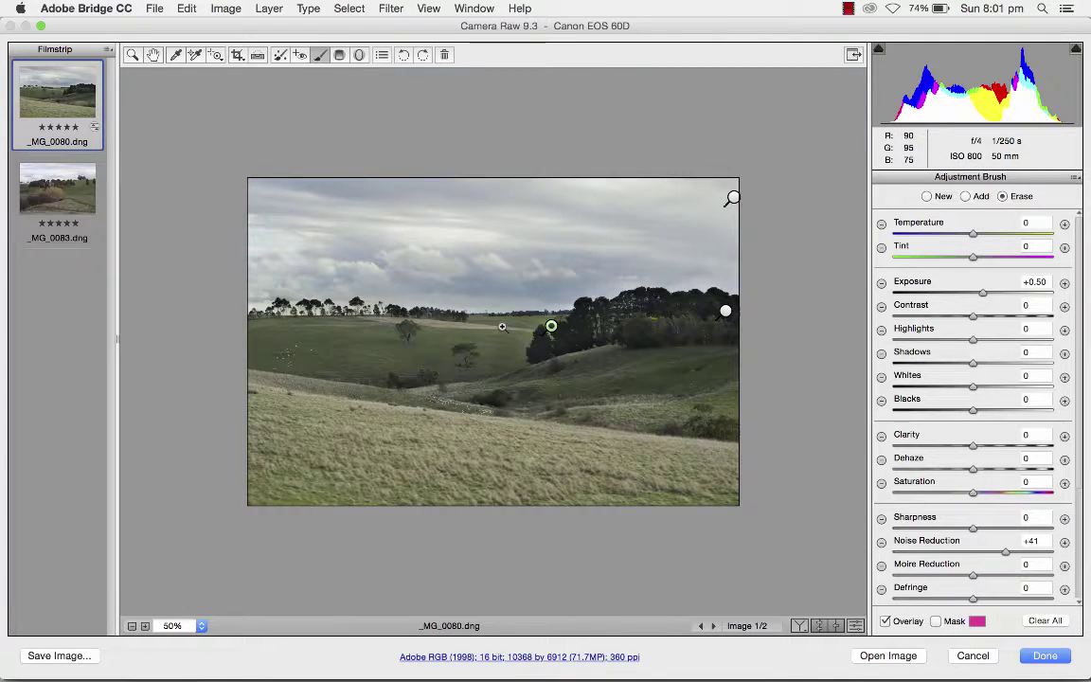
pyautogui.press('super+plus')
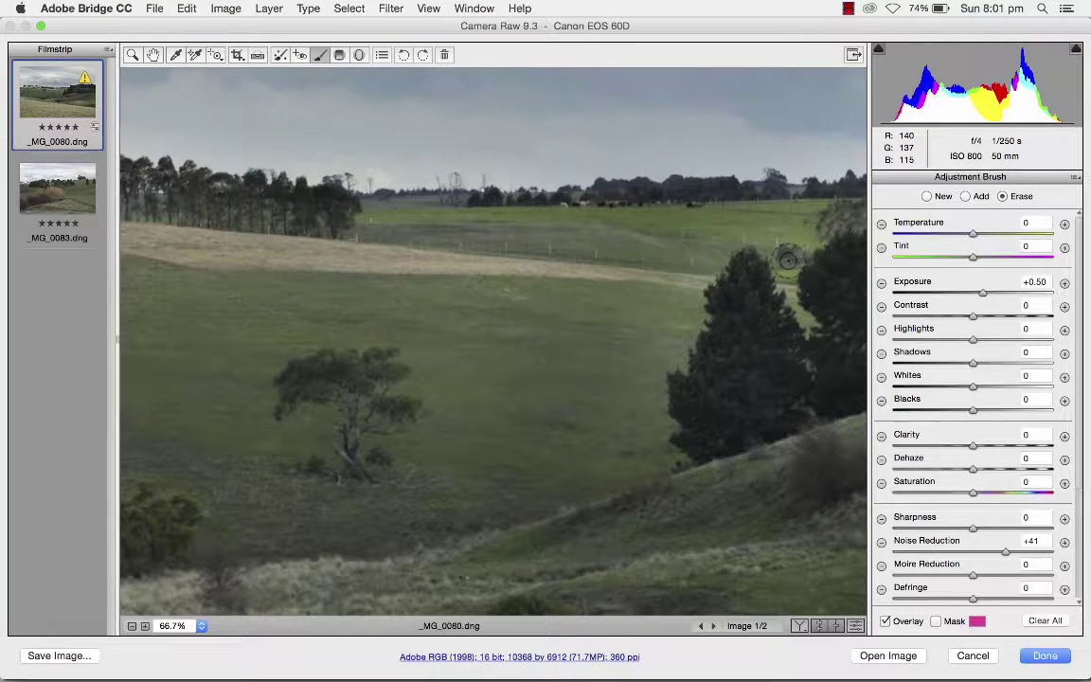
pyautogui.press('Delete')
pyautogui.press('super+z')
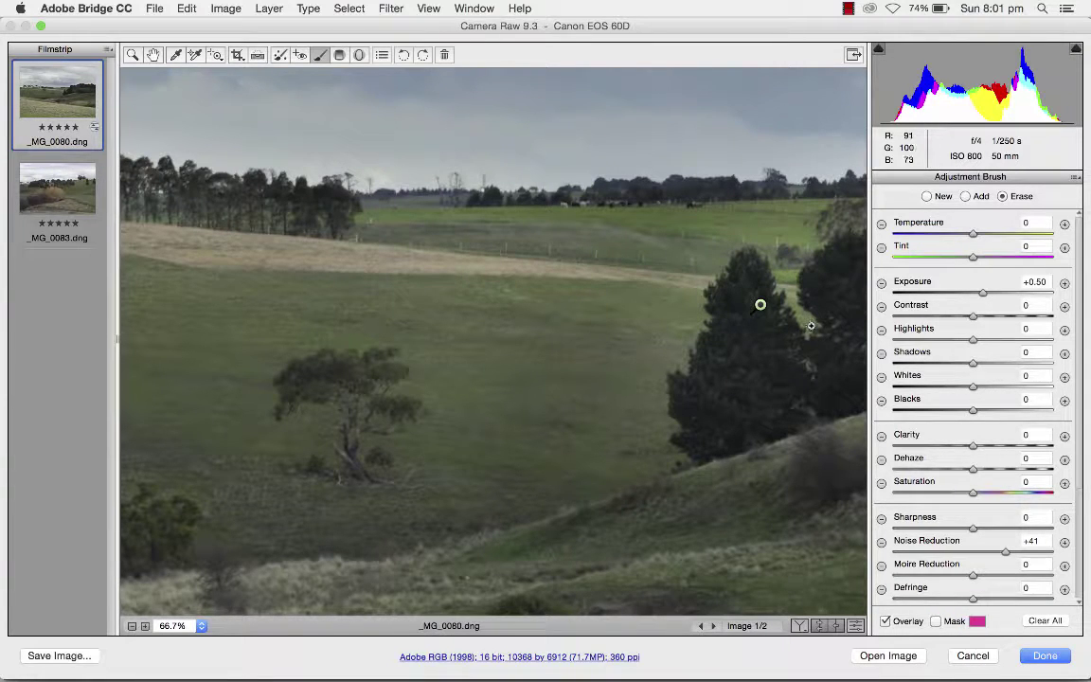
pyautogui.press('super+minus')
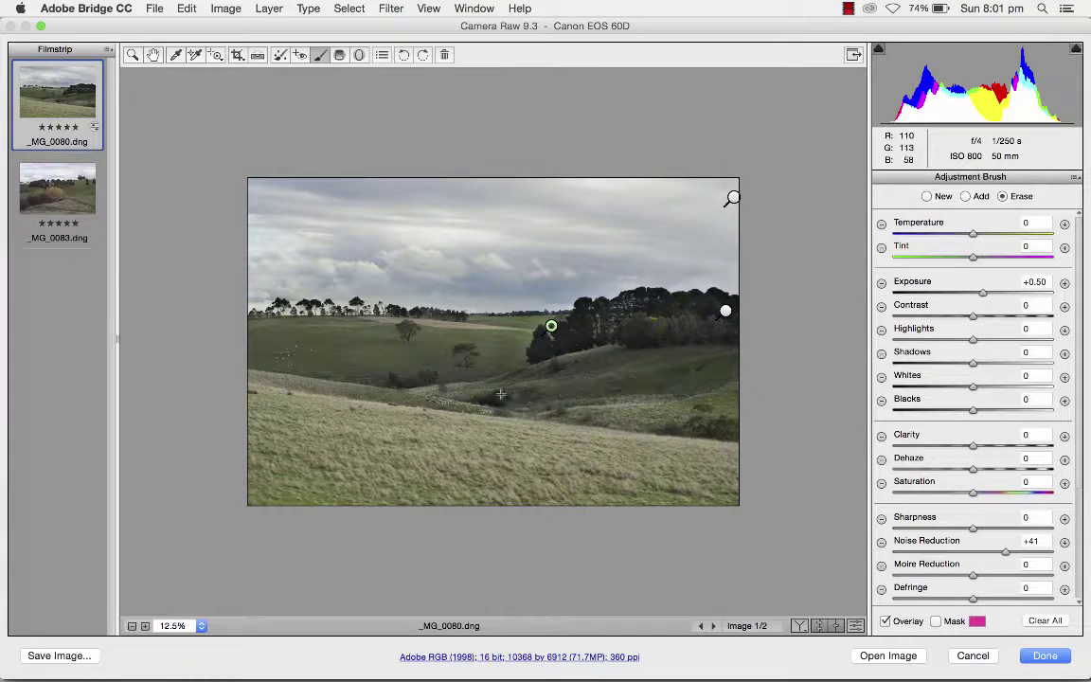
pyautogui.click(935, 621)
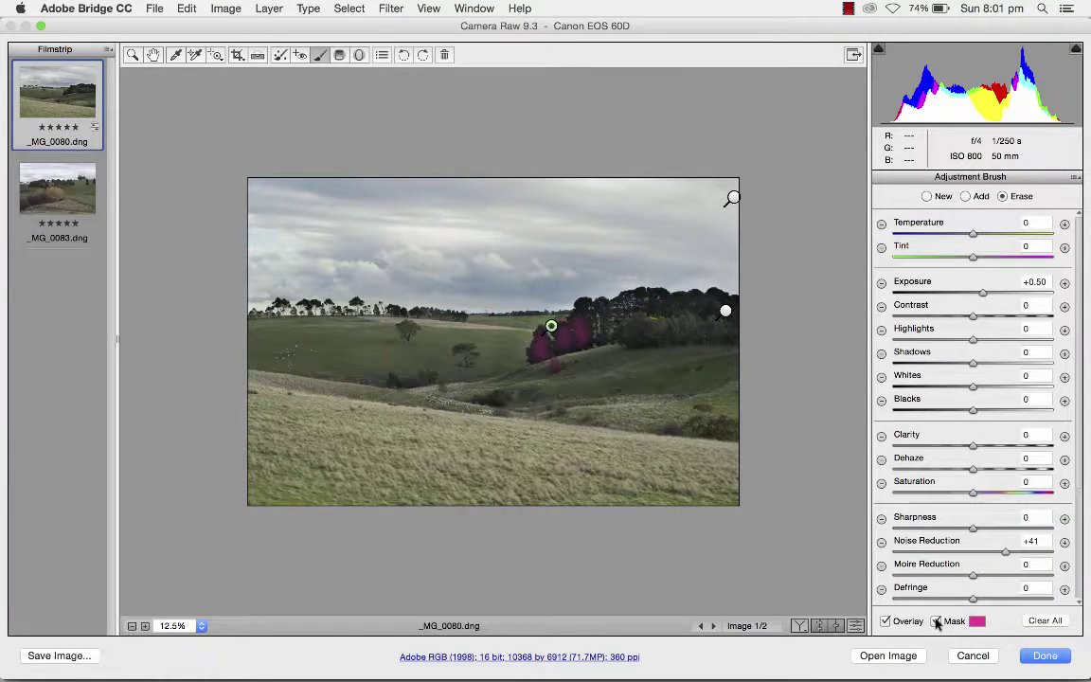
pyautogui.click(935, 621)
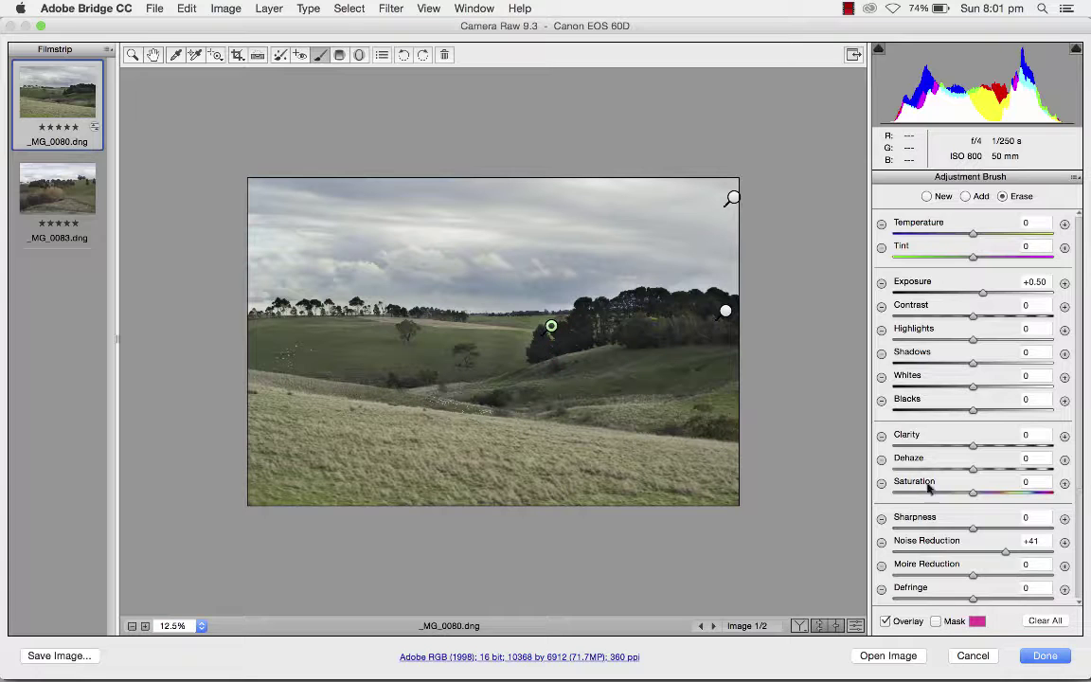
# Step: Select the main tree group's brush adjustment, erase its spill past the leftmost conifer's edge, and check the mask
pyautogui.click(734, 197)
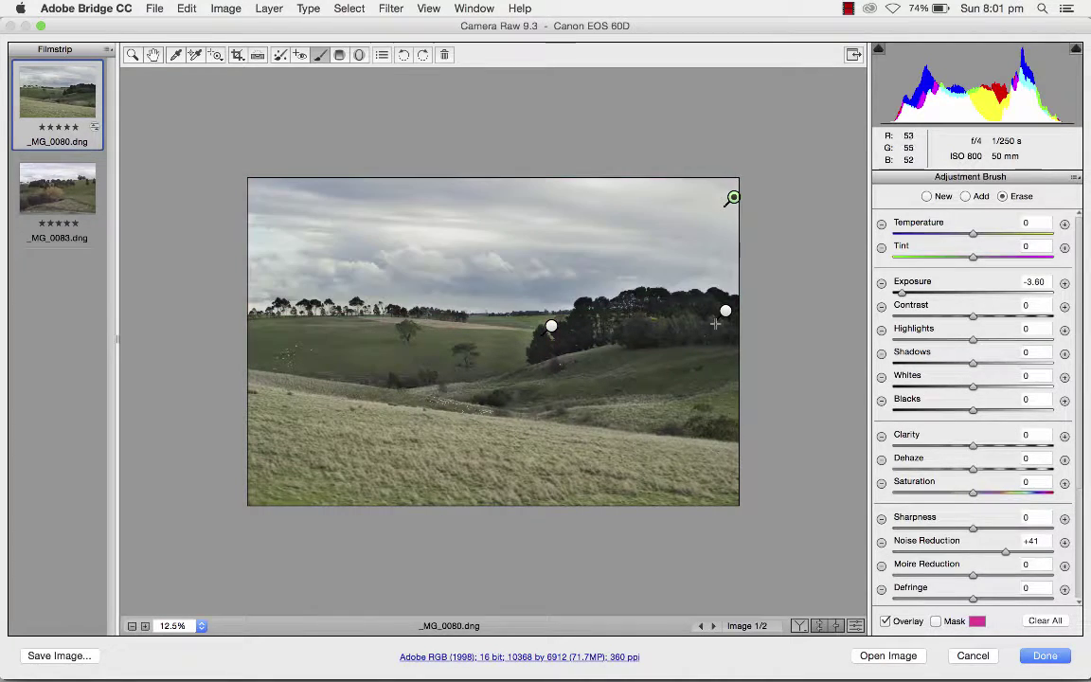
pyautogui.moveTo(726, 313)
pyautogui.moveTo(552, 331)
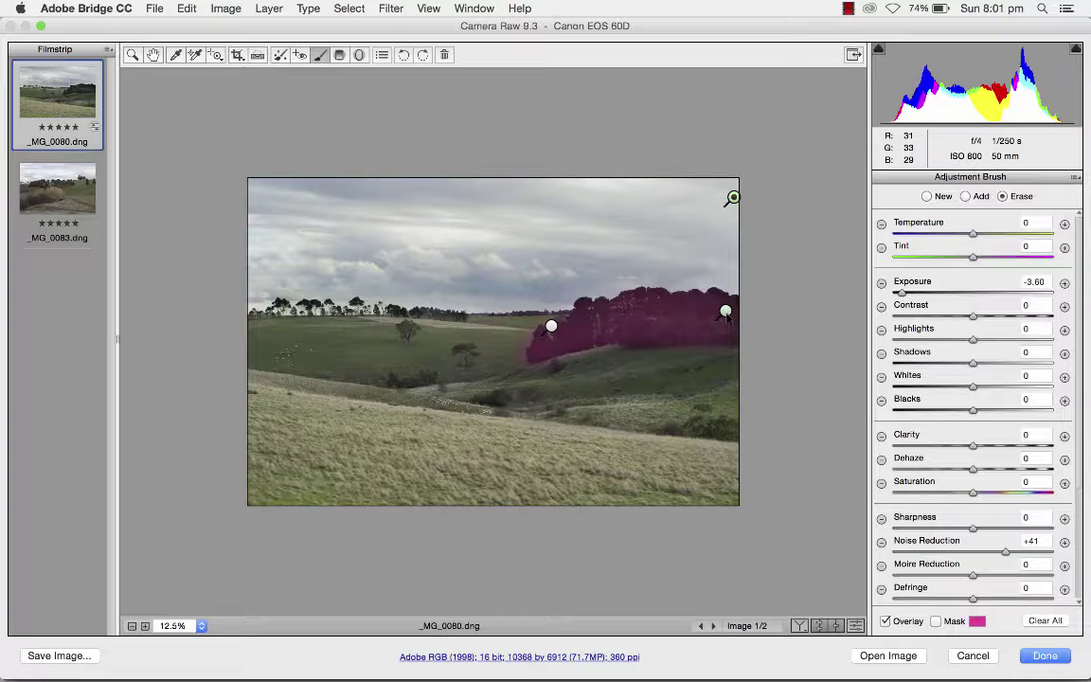
pyautogui.click(725, 313)
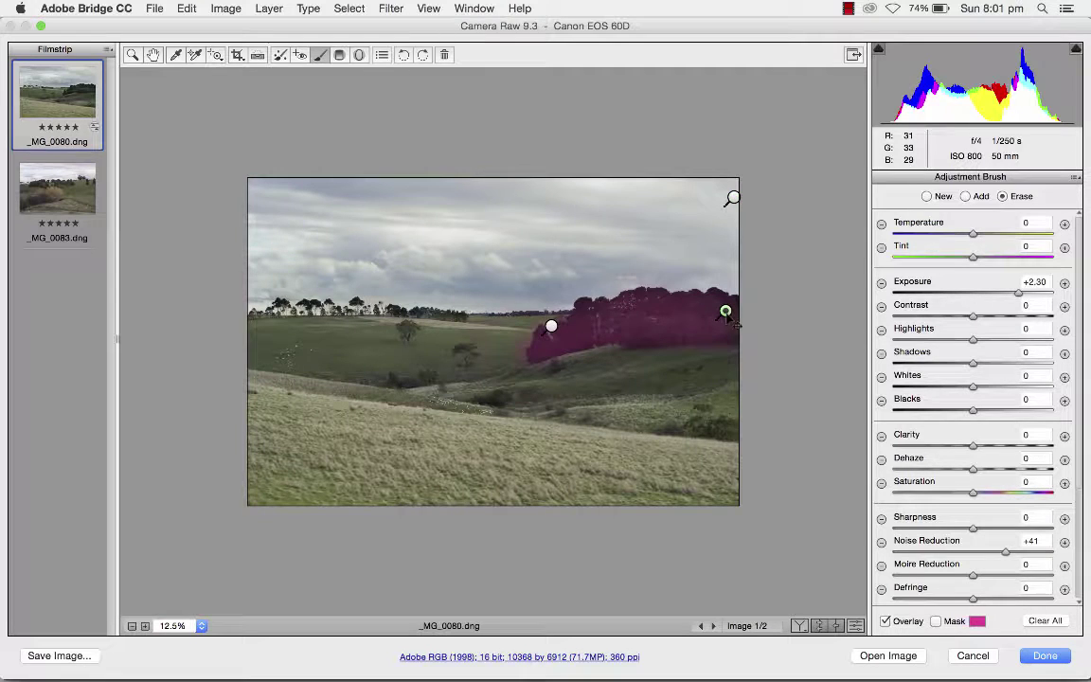
pyautogui.click(1002, 196)
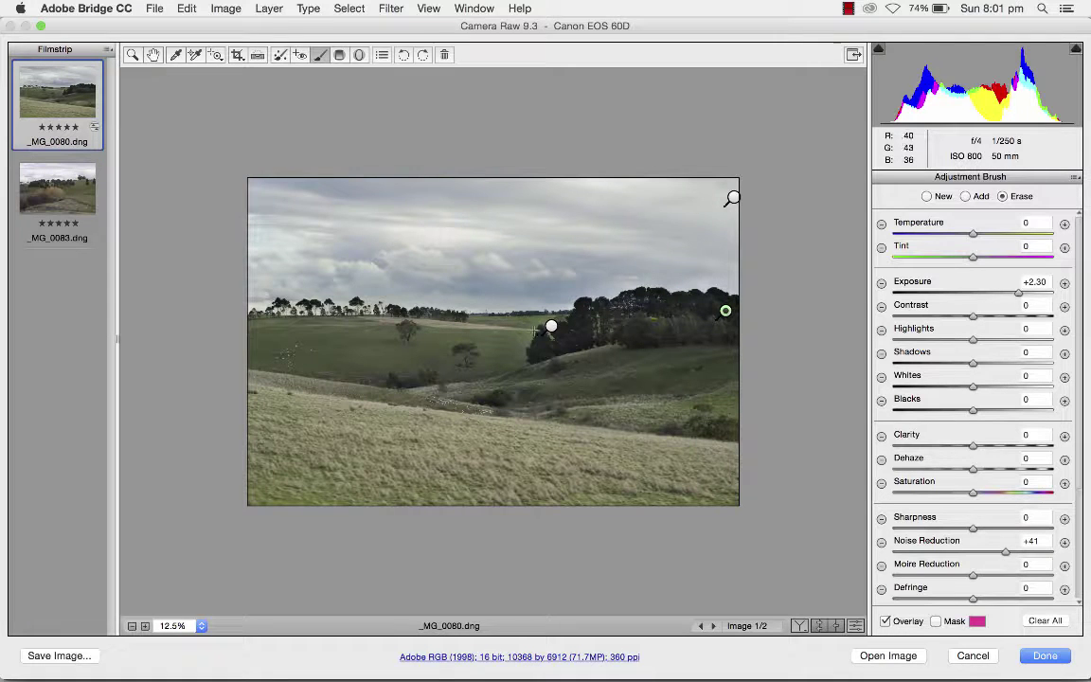
pyautogui.moveTo(551, 325); pyautogui.dragTo(551, 328)
pyautogui.click(935, 620)
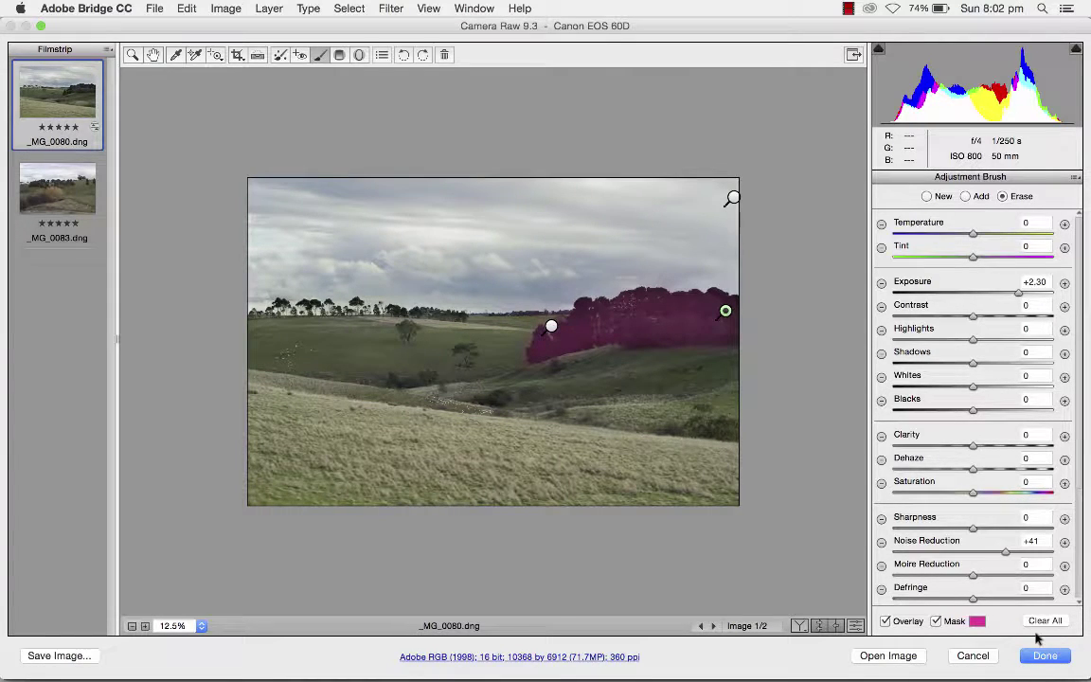
pyautogui.click(935, 621)
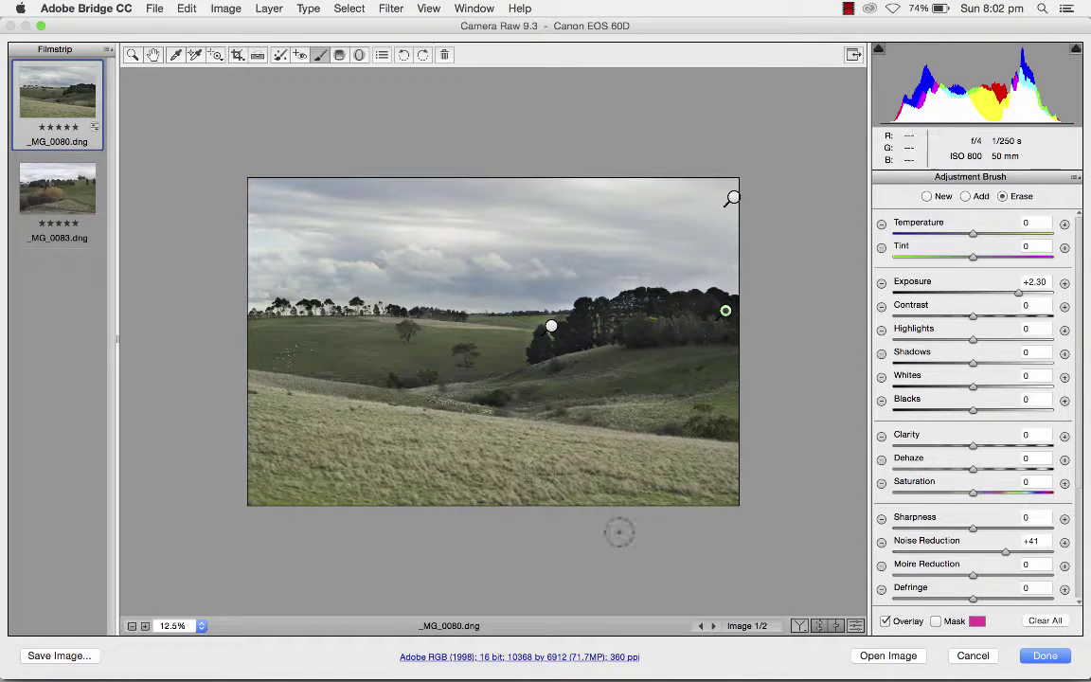
# Step: Compare the edited photo with its original in the side-by-side and stacked before/after views, then return to the single view
pyautogui.click(799, 626)
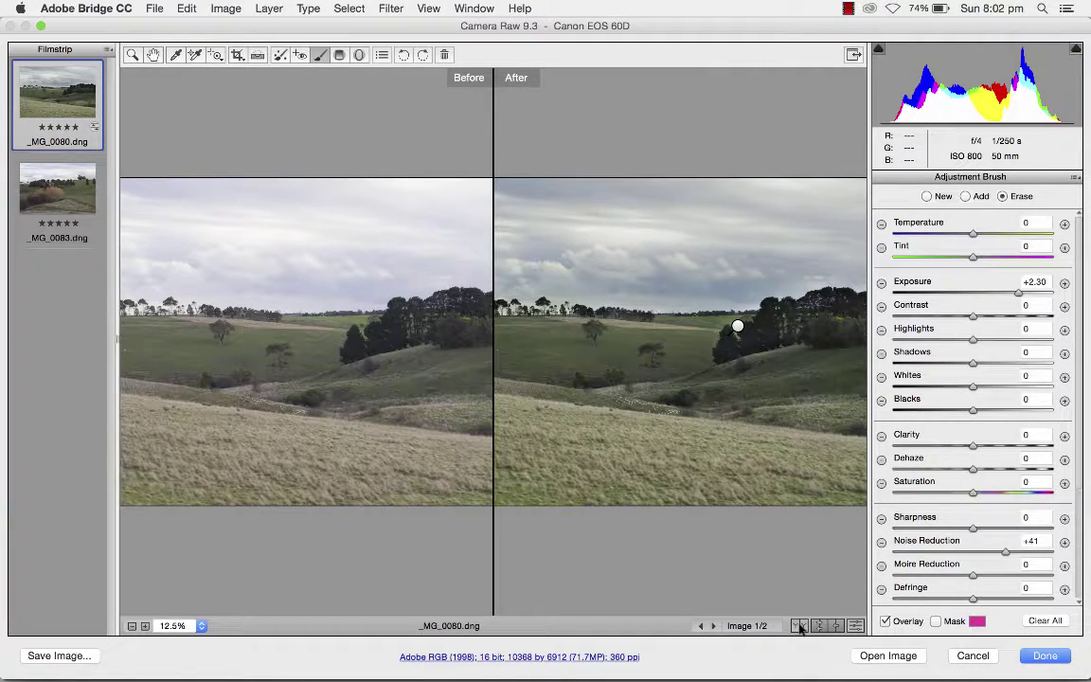
pyautogui.press('super+minus')
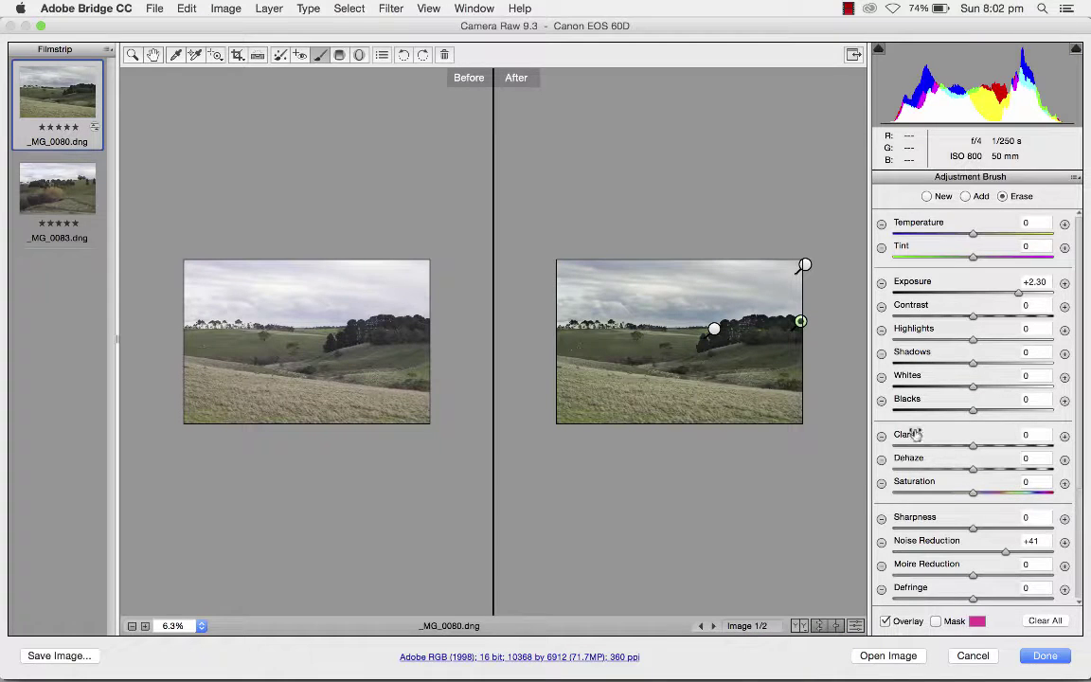
pyautogui.click(132, 55)
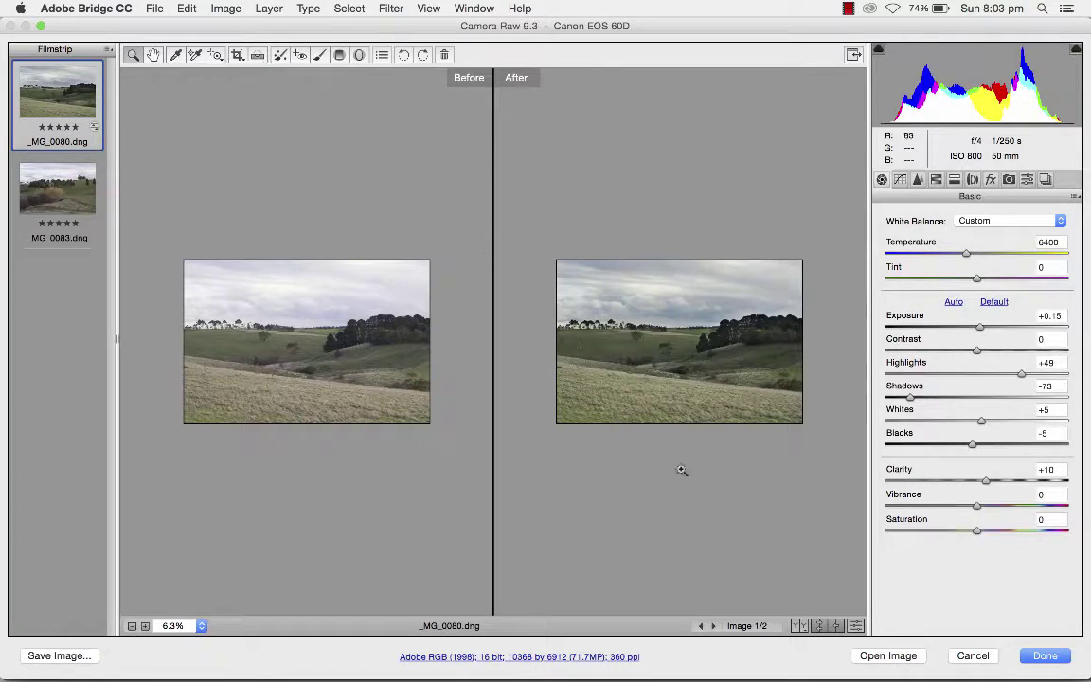
pyautogui.click(798, 626)
pyautogui.click(799, 626)
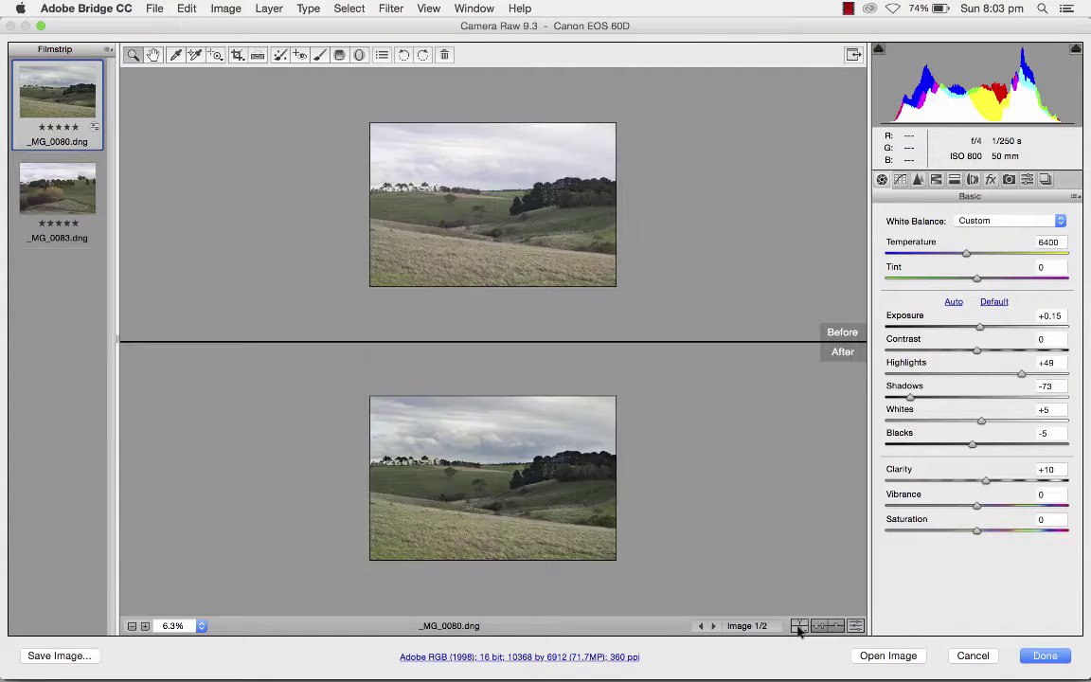
pyautogui.click(798, 625)
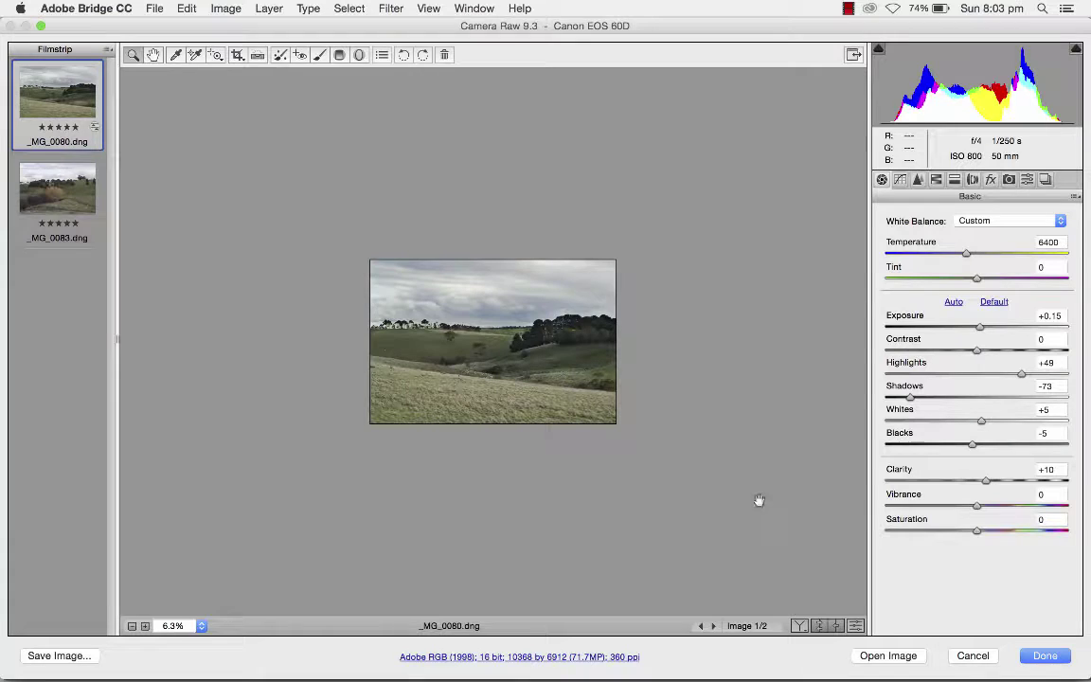
pyautogui.press('super+equal')
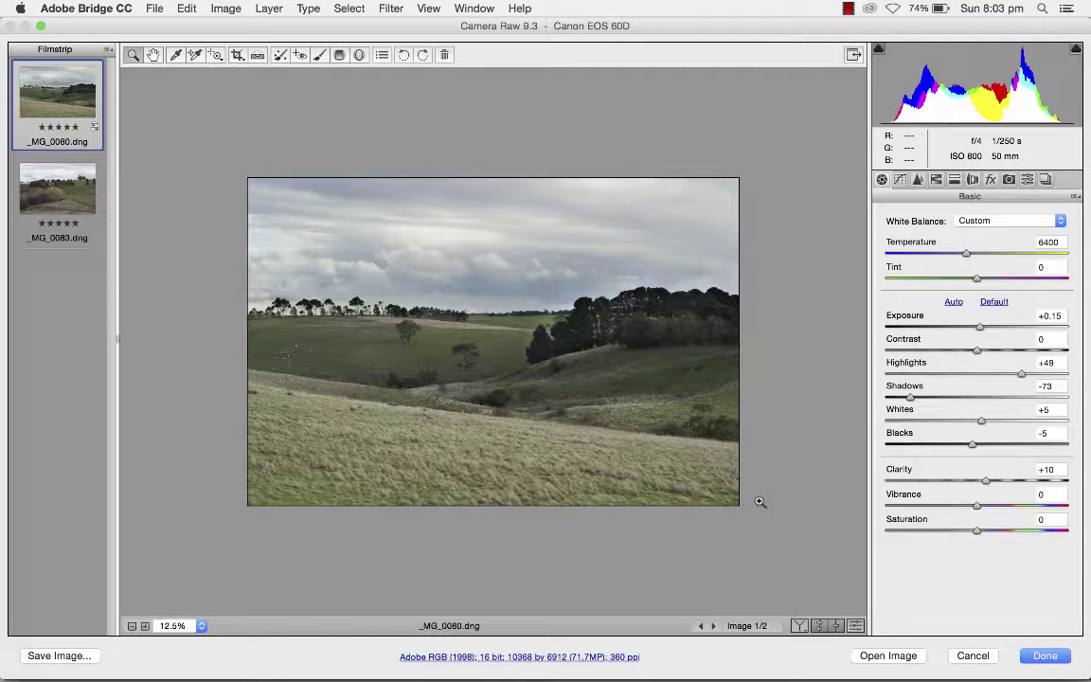
# Step: Crop the photo to a 9 to 16 ratio across its full width and shift the crop frame up to include more sky
pyautogui.click(238, 55)
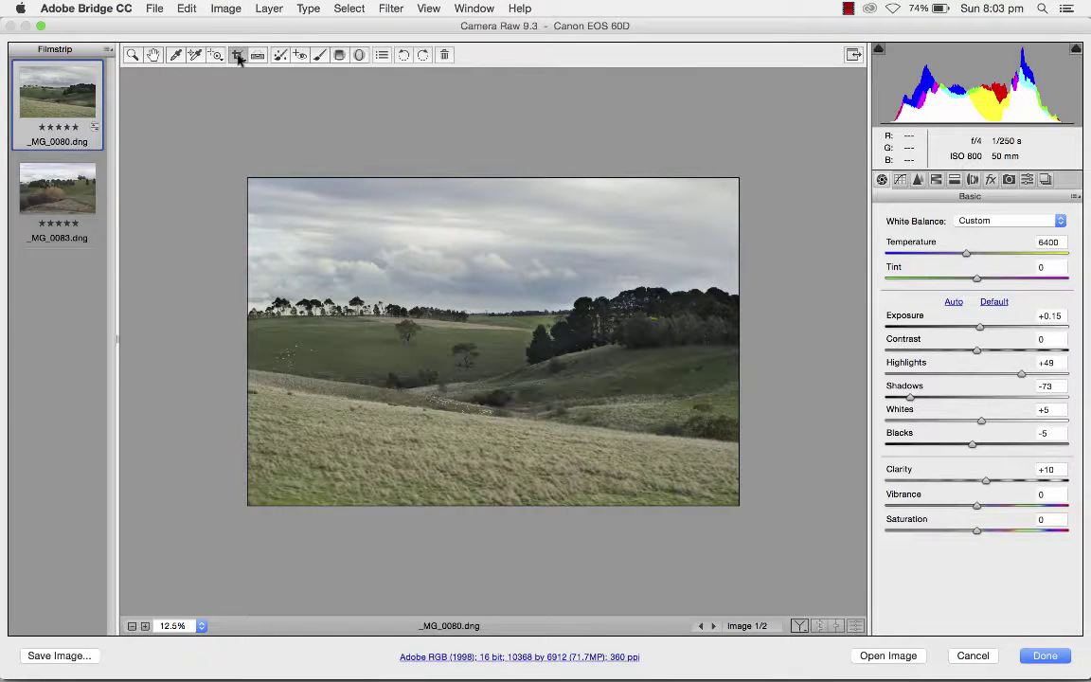
pyautogui.click(239, 57)
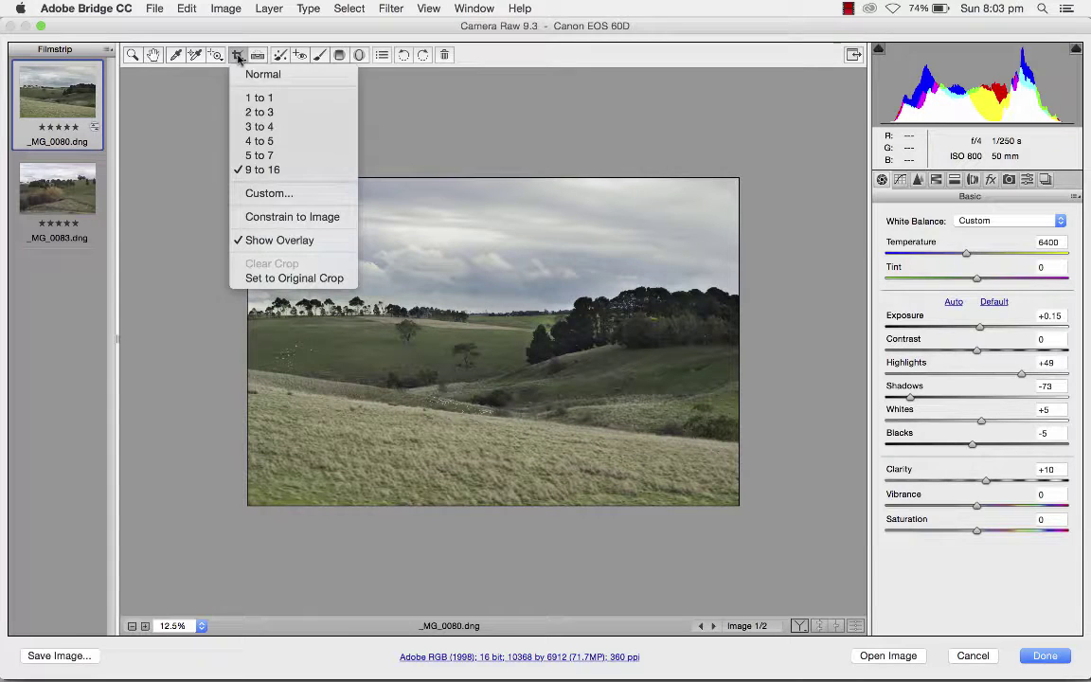
pyautogui.click(238, 57)
pyautogui.click(238, 57)
pyautogui.click(257, 171)
pyautogui.moveTo(250, 209)
pyautogui.mouseDown()
pyautogui.moveTo(469, 332)
pyautogui.moveTo(861, 504)
pyautogui.mouseUp()
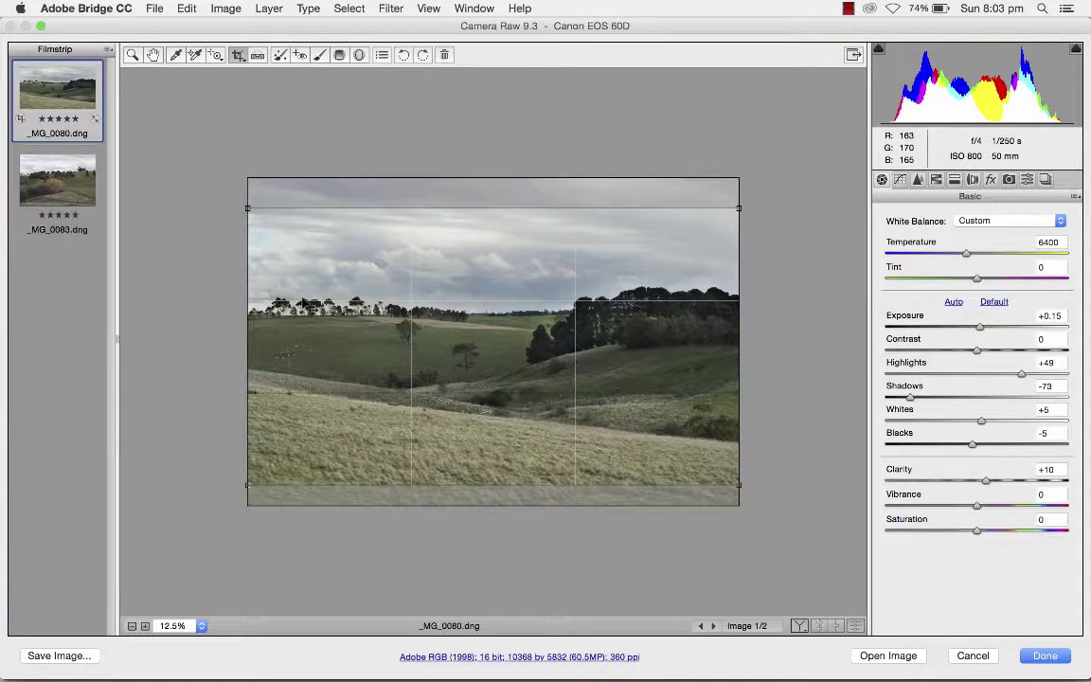
pyautogui.moveTo(469, 345); pyautogui.dragTo(479, 321)
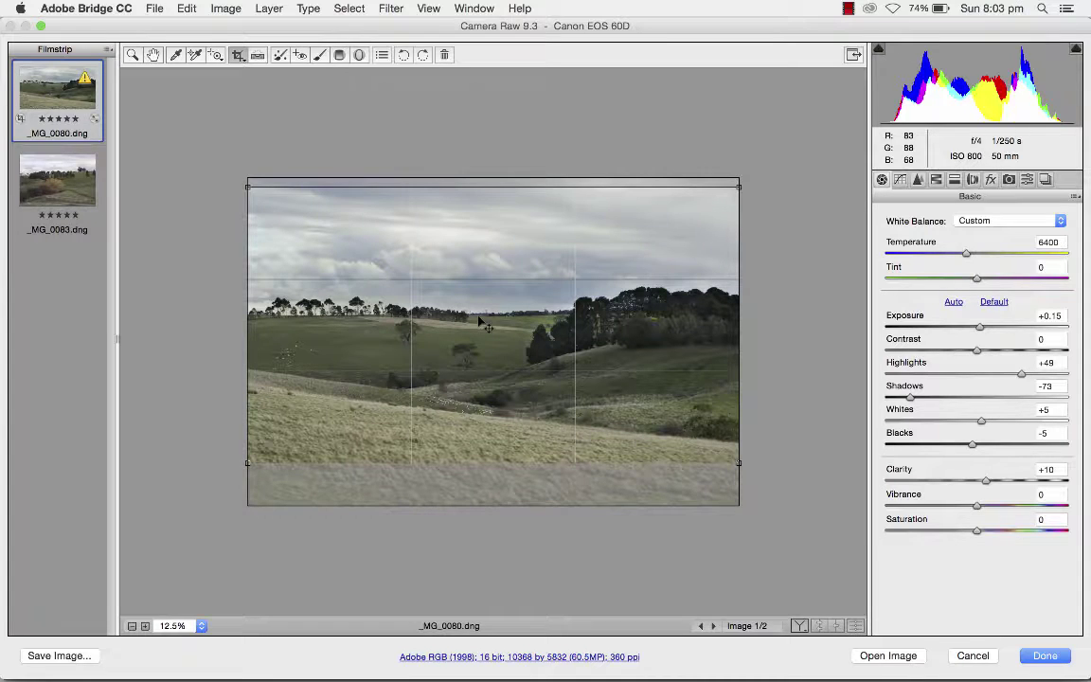
# Step: Apply the 9 to 16 crop to the photo and try straightening it automatically
pyautogui.press('Return')
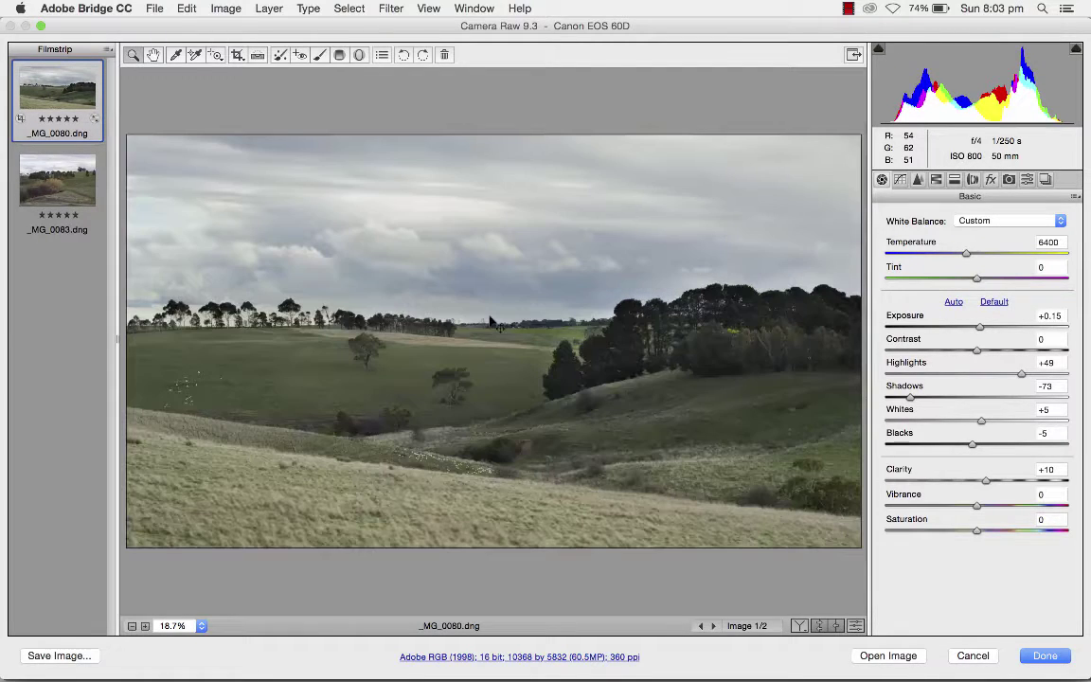
pyautogui.press('super+minus')
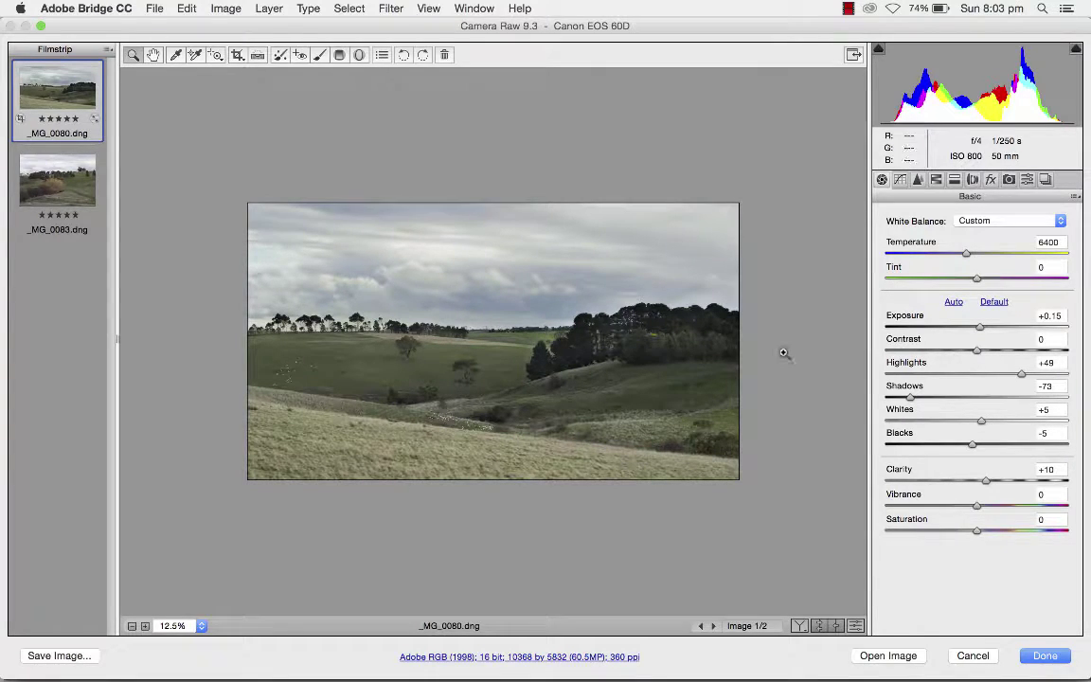
pyautogui.click(258, 55)
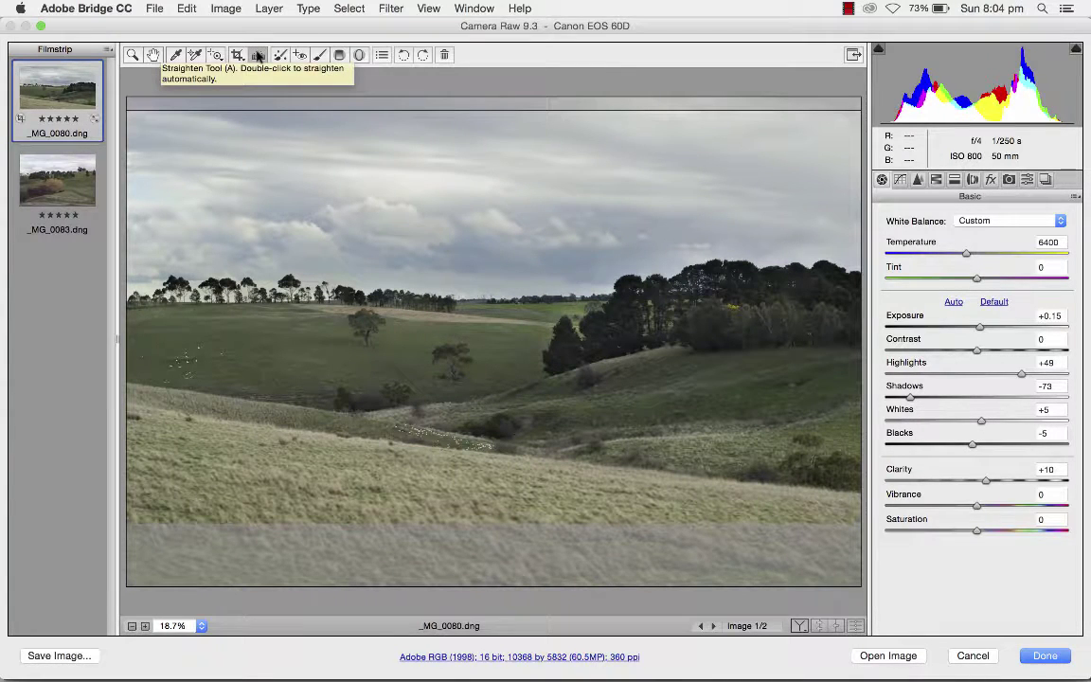
pyautogui.doubleClick(257, 55)
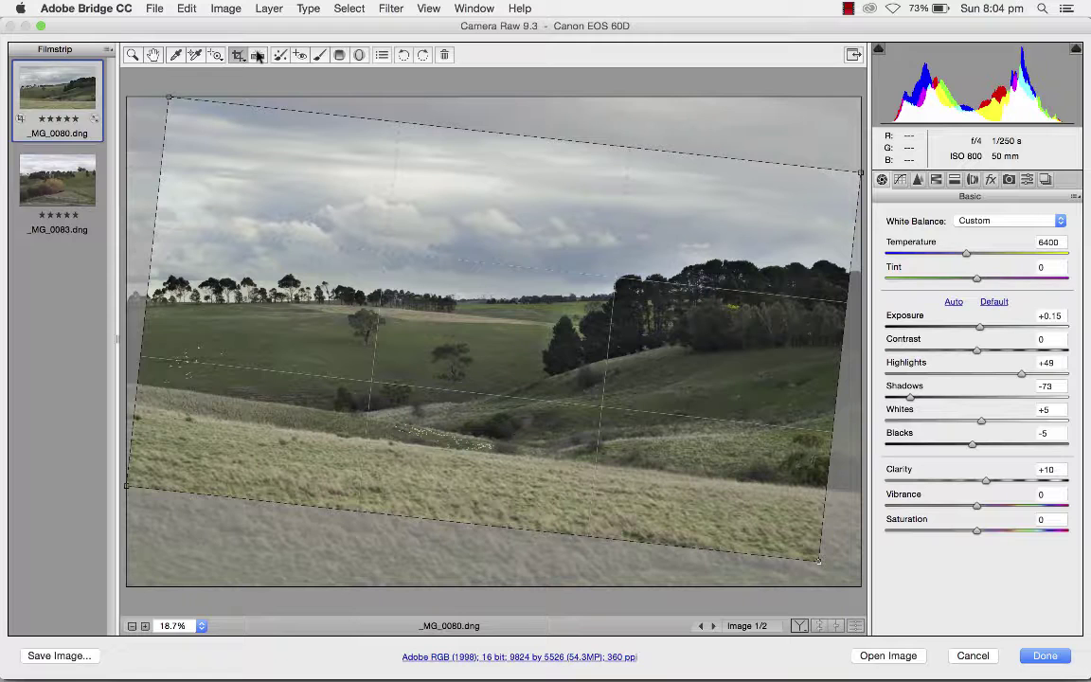
# Step: Straighten the photo along the distant horizon, enlarge the crop frame to the photo's side edges, and apply the crop
pyautogui.click(258, 55)
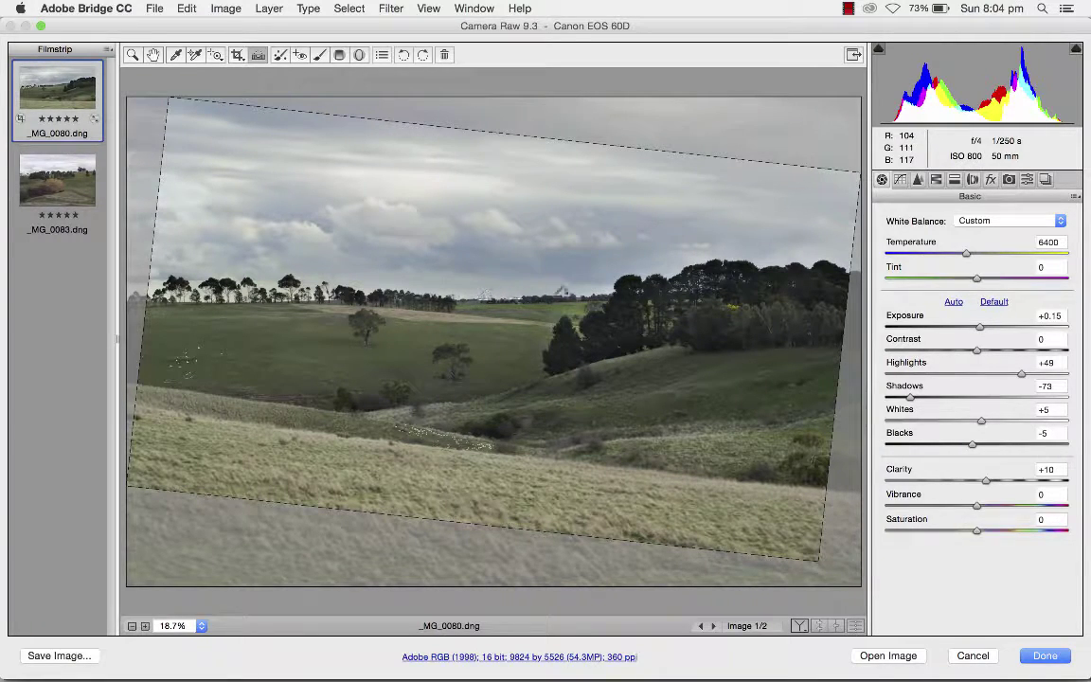
pyautogui.moveTo(544, 268); pyautogui.dragTo(443, 270)
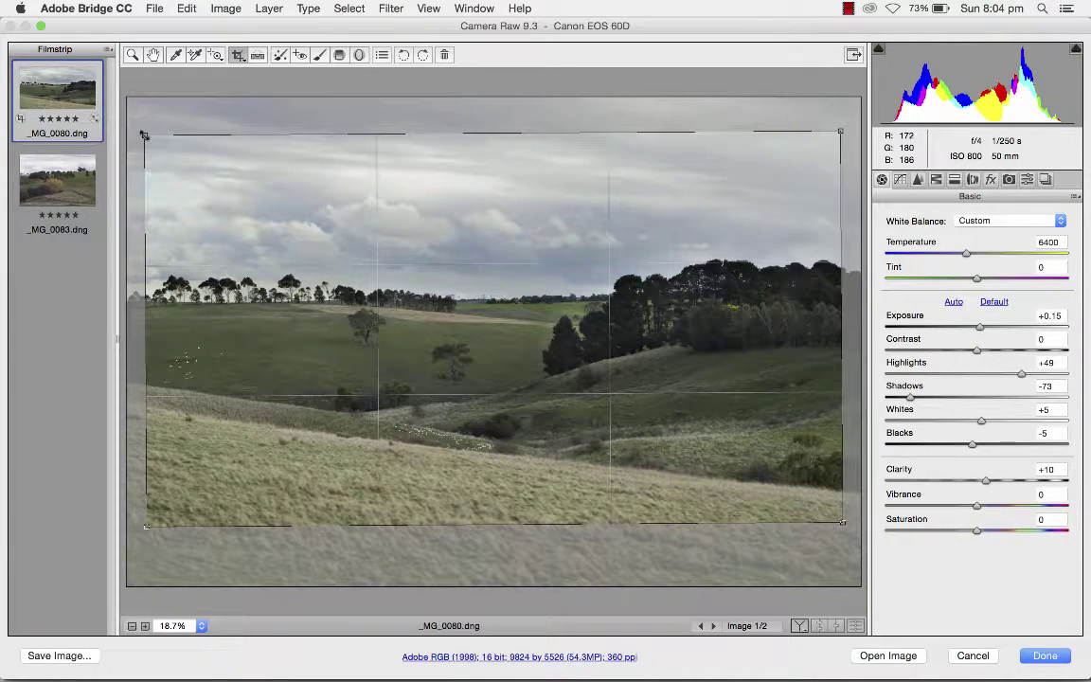
pyautogui.moveTo(143, 134); pyautogui.dragTo(131, 126)
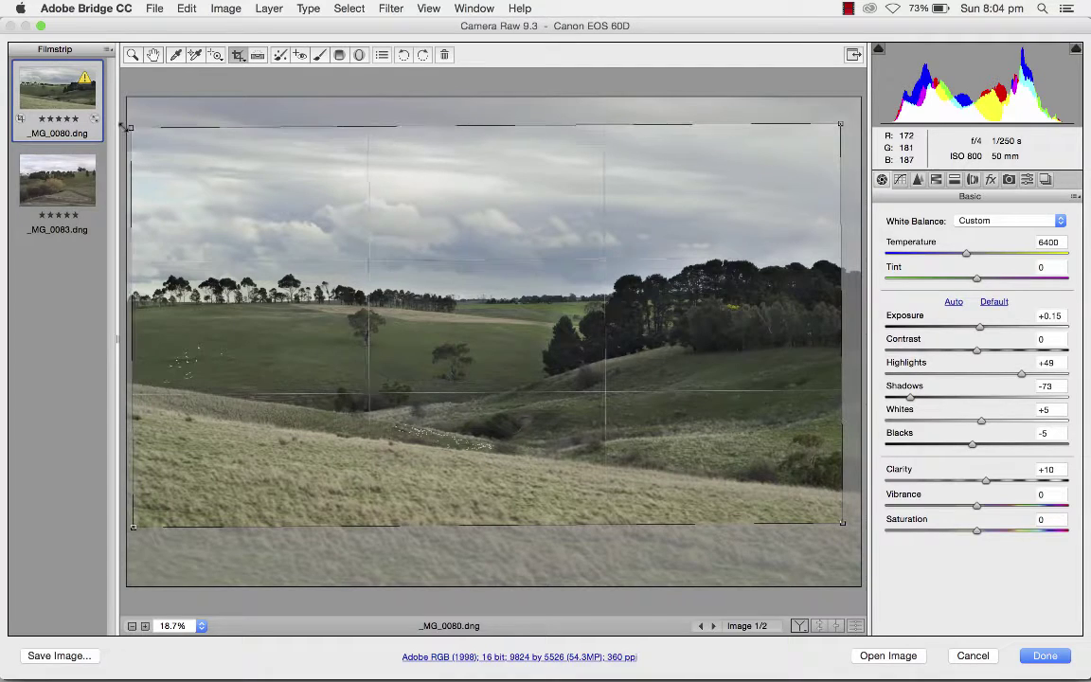
pyautogui.moveTo(842, 521); pyautogui.dragTo(862, 530)
pyautogui.press('Return')
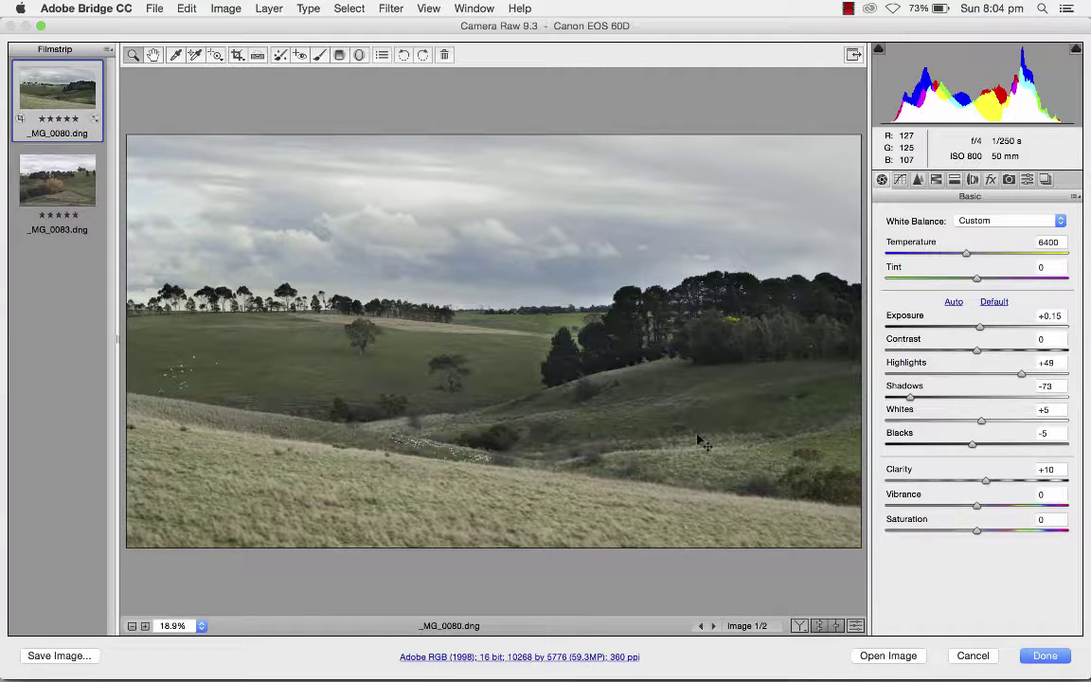
# Step: Erase the conifer group's brush adjustment from the horizon and field gap beside the trees, and hide the adjustment pin overlay
pyautogui.click(319, 57)
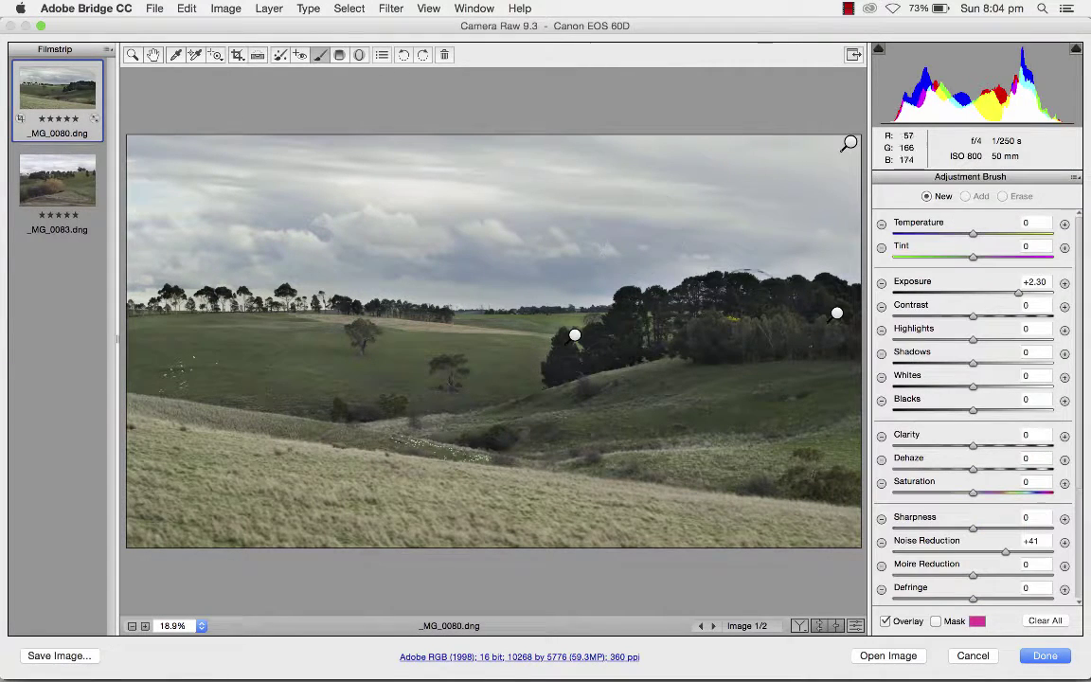
pyautogui.moveTo(575, 335)
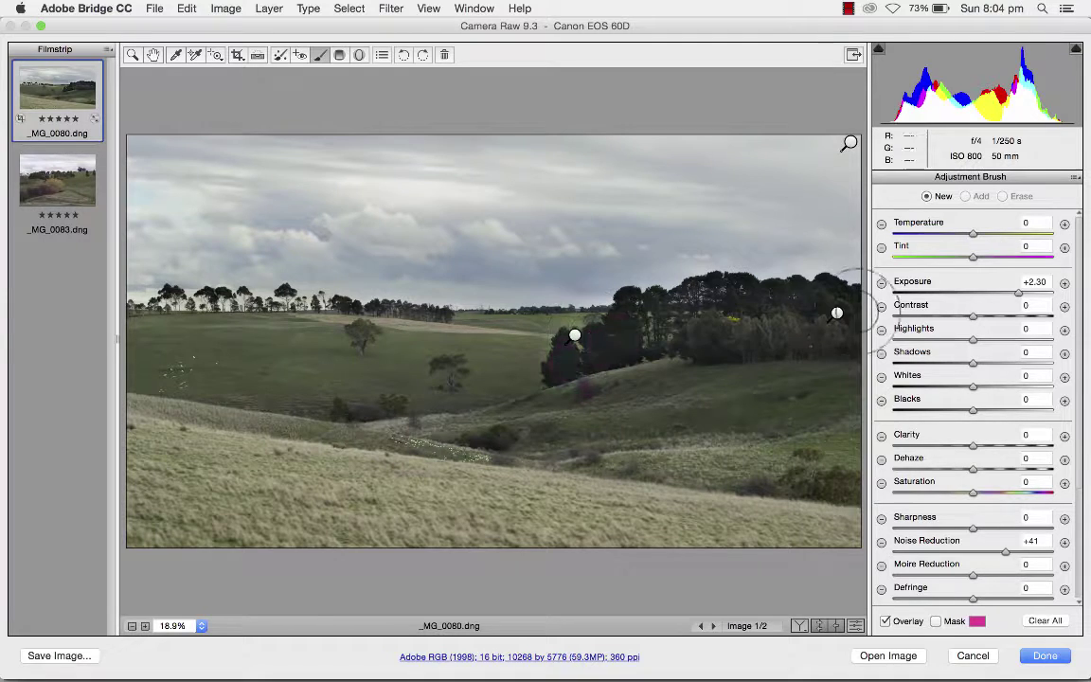
pyautogui.click(836, 313)
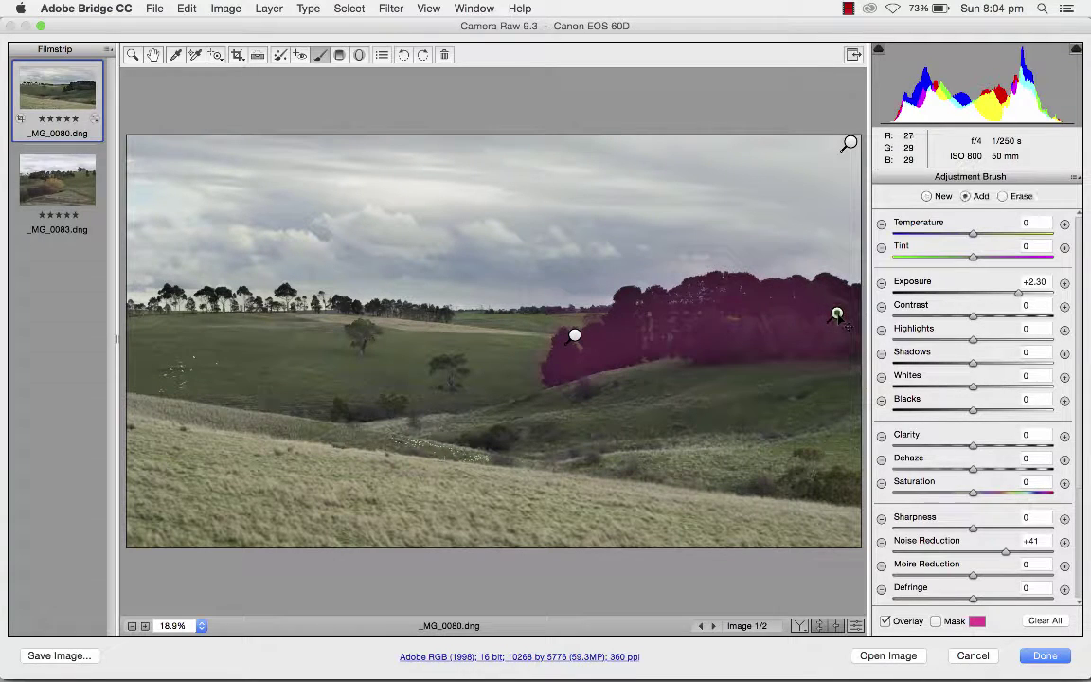
pyautogui.click(1002, 196)
pyautogui.moveTo(577, 297)
pyautogui.mouseDown()
pyautogui.moveTo(485, 276)
pyautogui.moveTo(564, 294)
pyautogui.moveTo(503, 302)
pyautogui.mouseUp()
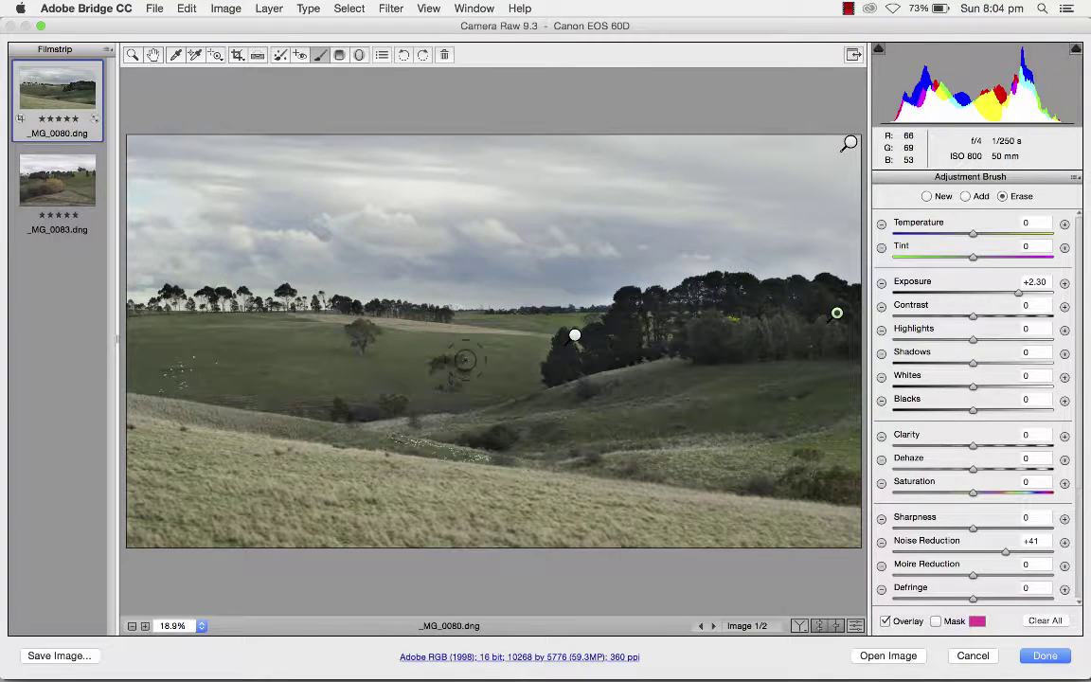
pyautogui.press('super+minus')
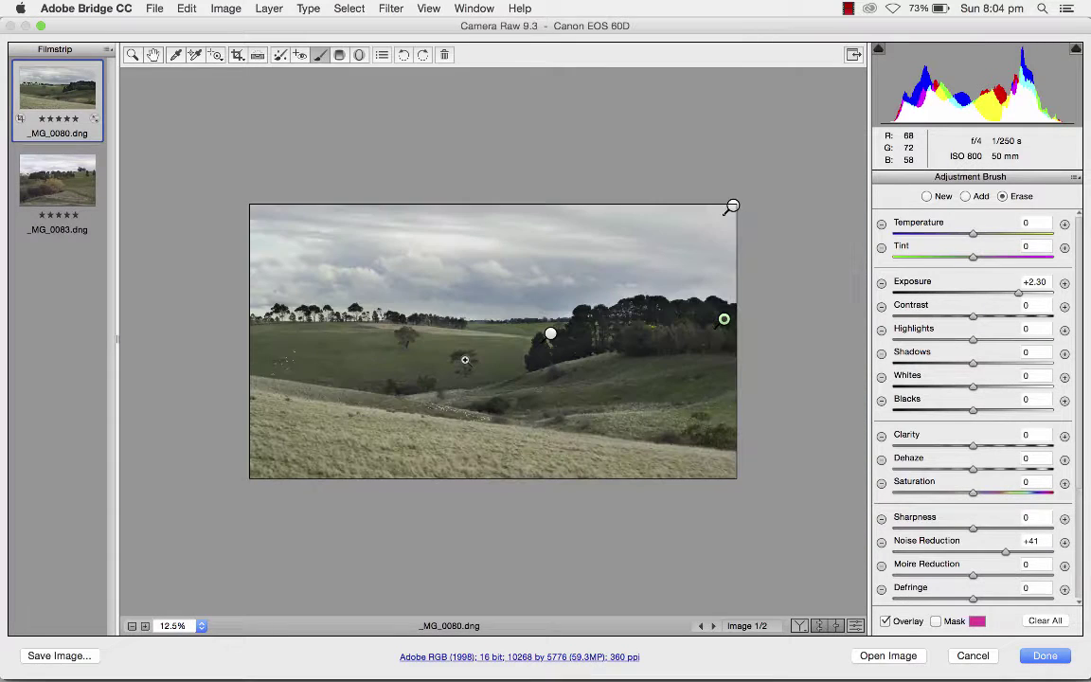
pyautogui.click(886, 622)
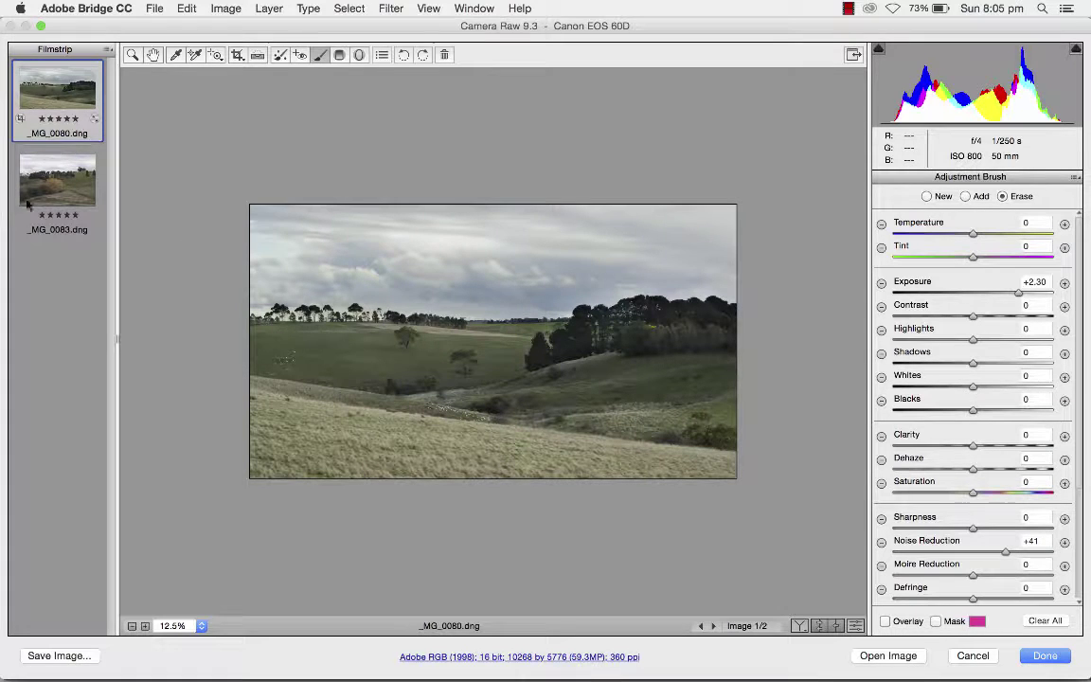
# Step: Switch to _MG_0083.dng and straighten it along the leaning post beside the track
pyautogui.click(71, 186)
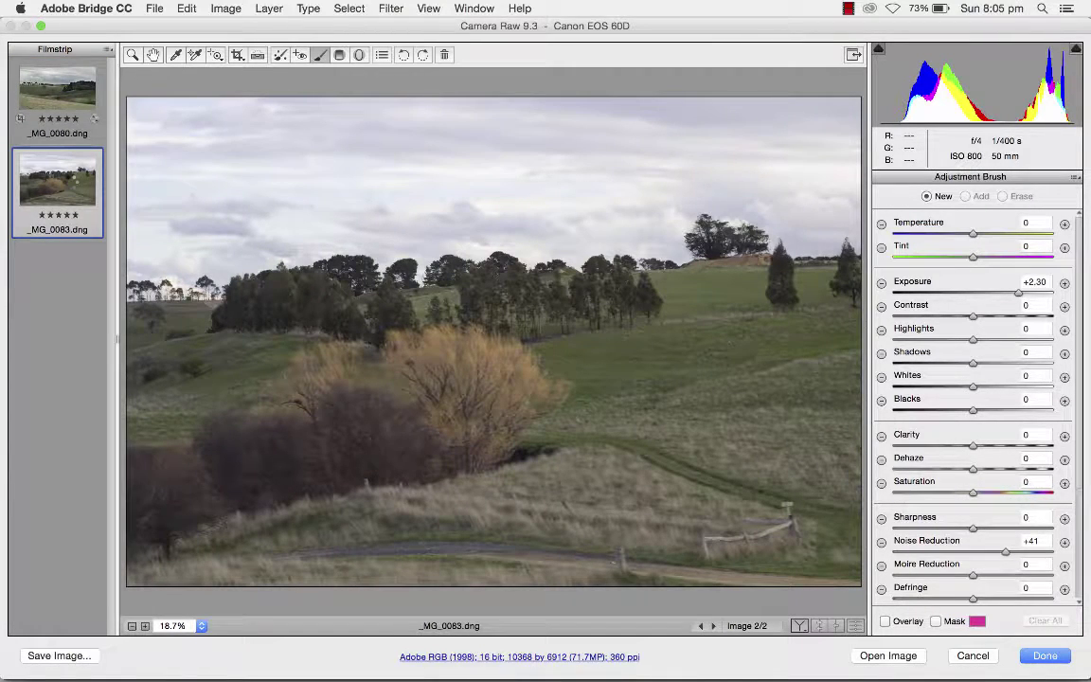
pyautogui.click(258, 55)
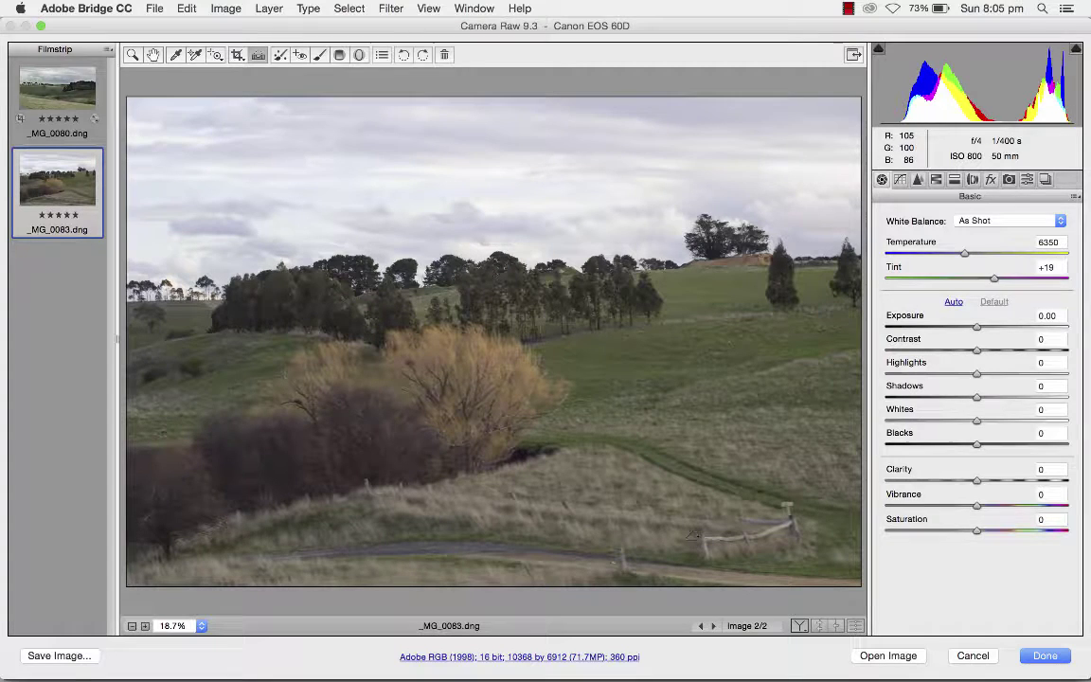
pyautogui.press('super+equal')
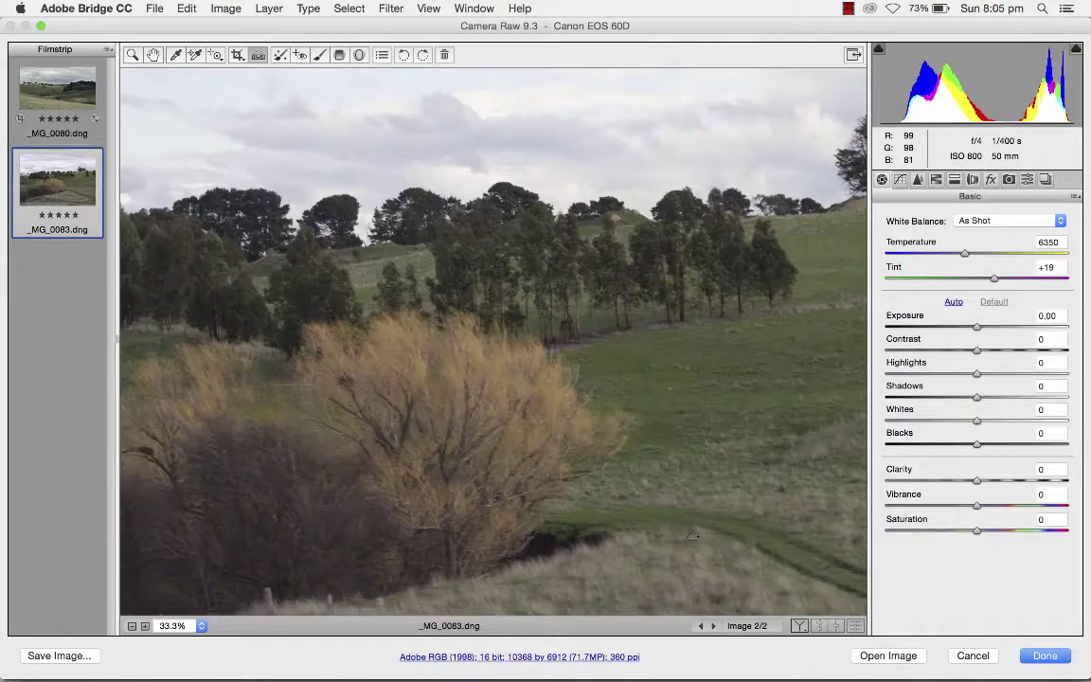
pyautogui.press('super+equal')
pyautogui.moveTo(685, 541); pyautogui.dragTo(566, 283)
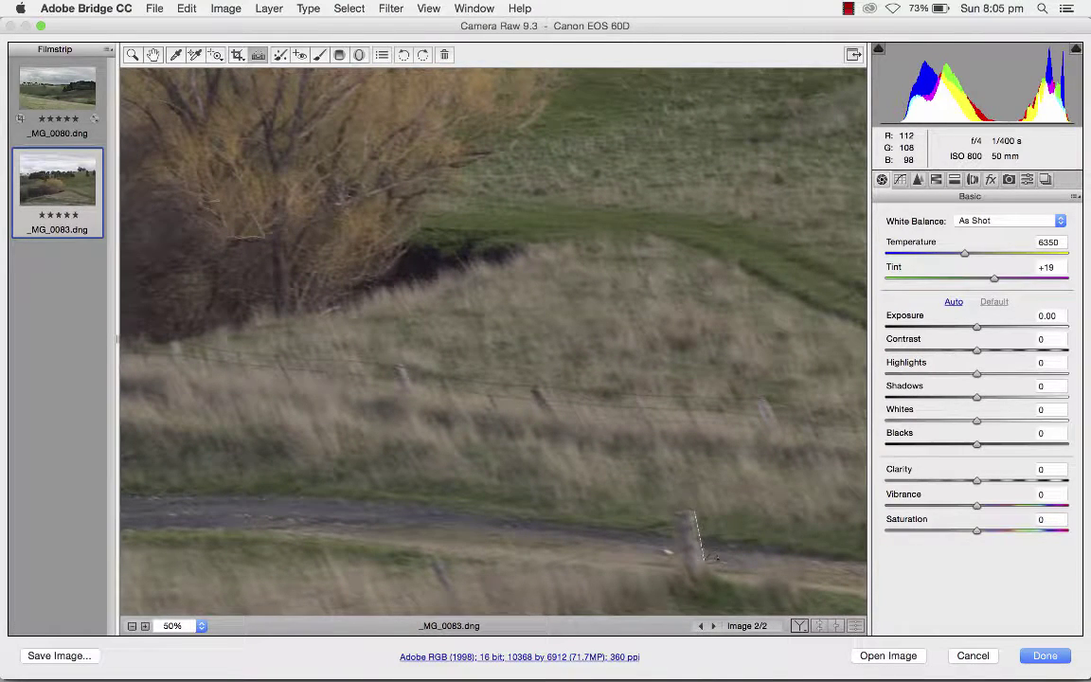
pyautogui.moveTo(712, 569); pyautogui.dragTo(713, 571)
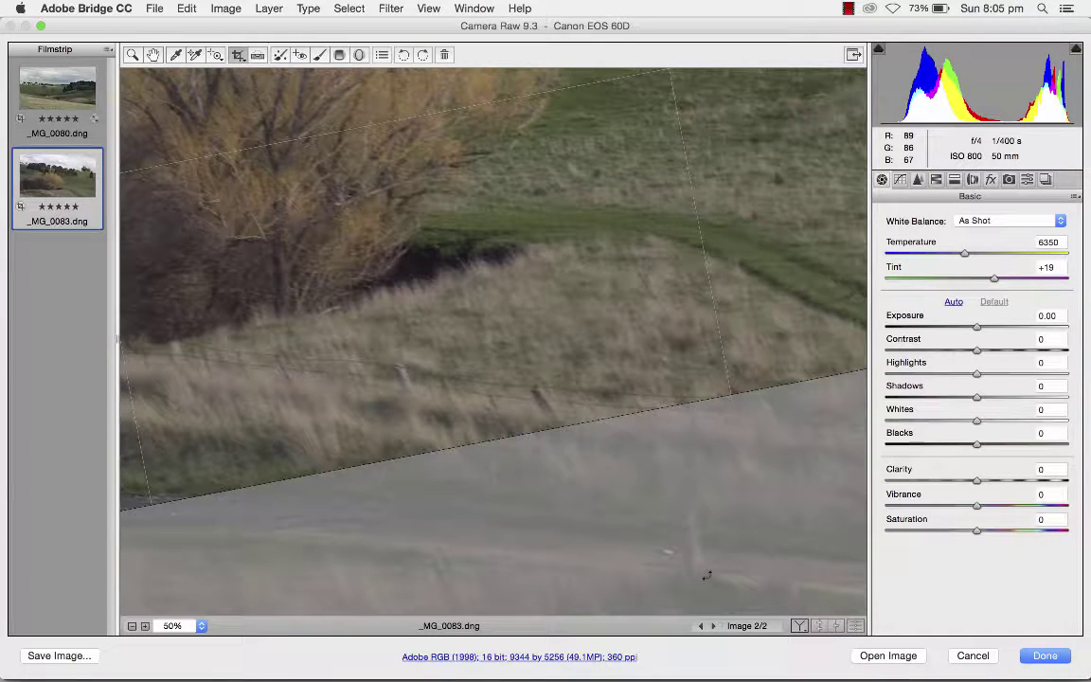
# Step: Rotate the tilted crop frame back to level and shift it down to take in the wooden fence
pyautogui.press('super+minus')
pyautogui.press('super+minus')
pyautogui.press('super+minus')
pyautogui.press('super+minus')
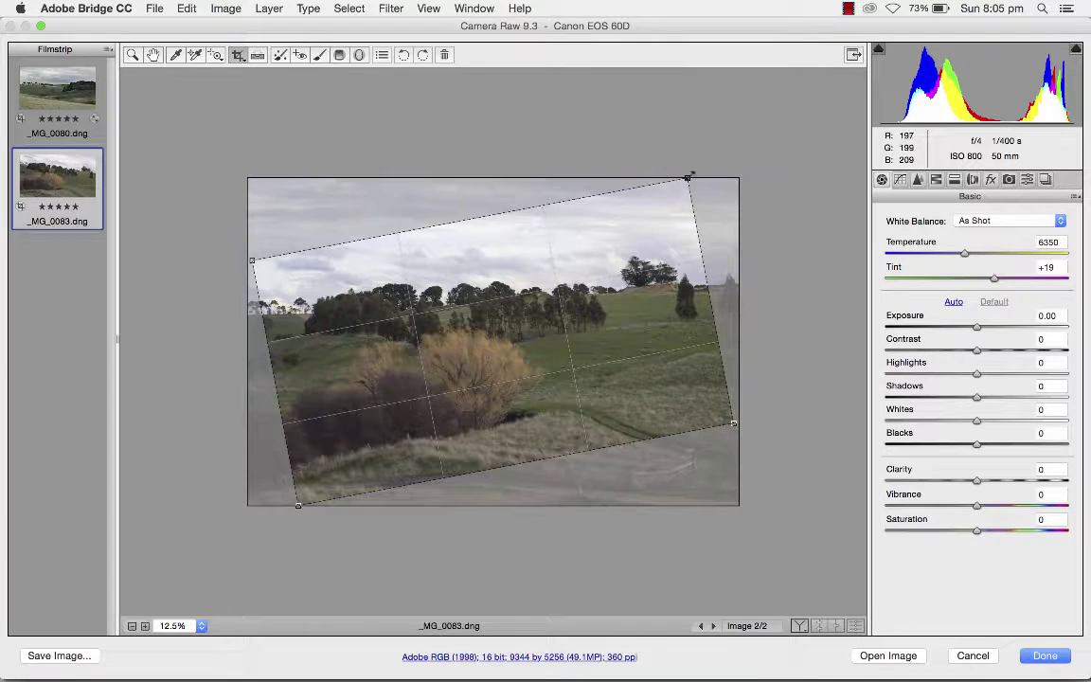
pyautogui.moveTo(694, 179); pyautogui.dragTo(720, 221)
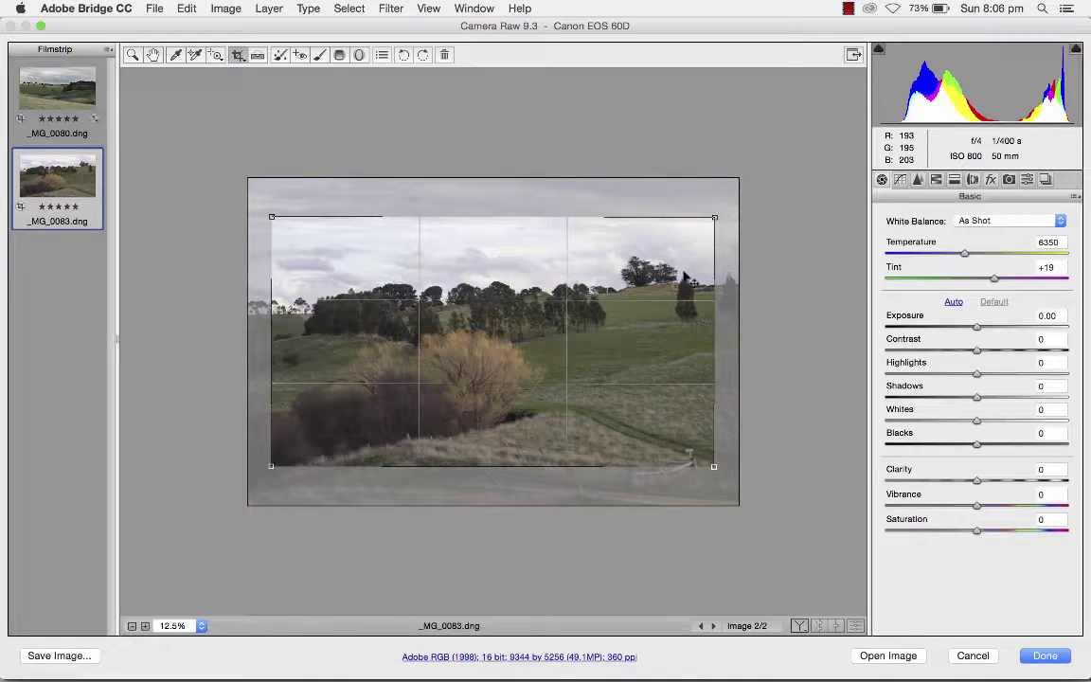
pyautogui.moveTo(715, 244); pyautogui.dragTo(714, 255)
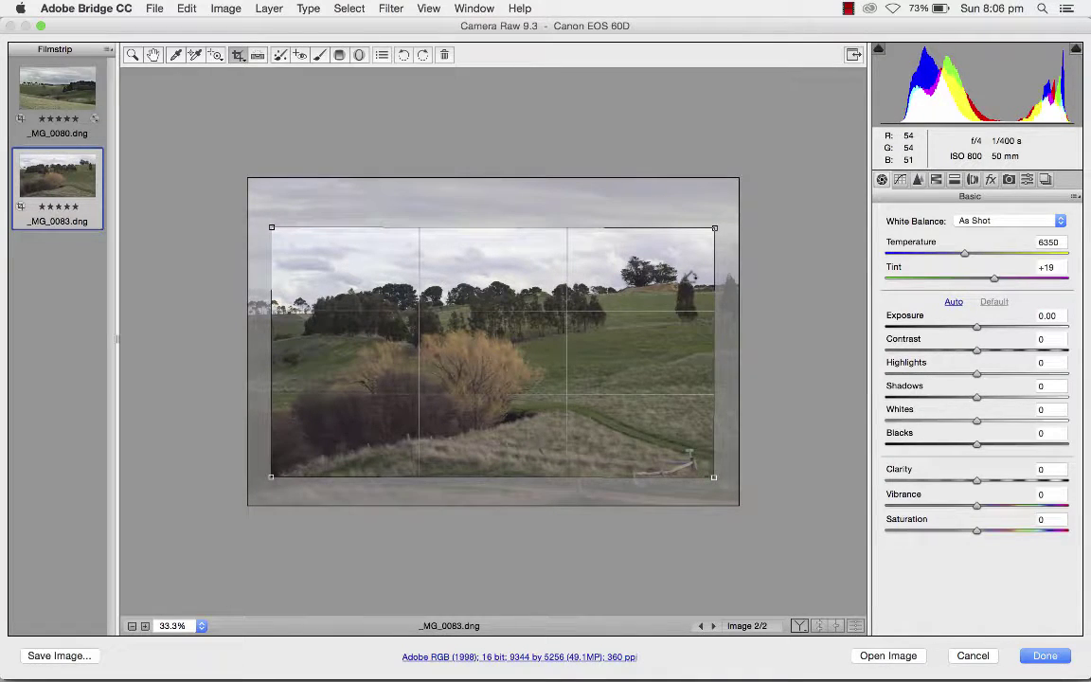
# Step: Extend the crop frame's lower corner near the wooden fence to include more of the field and track
pyautogui.press('super+equal')
pyautogui.scroll(-5, 701, 363)
pyautogui.hscroll(5, 700, 363)
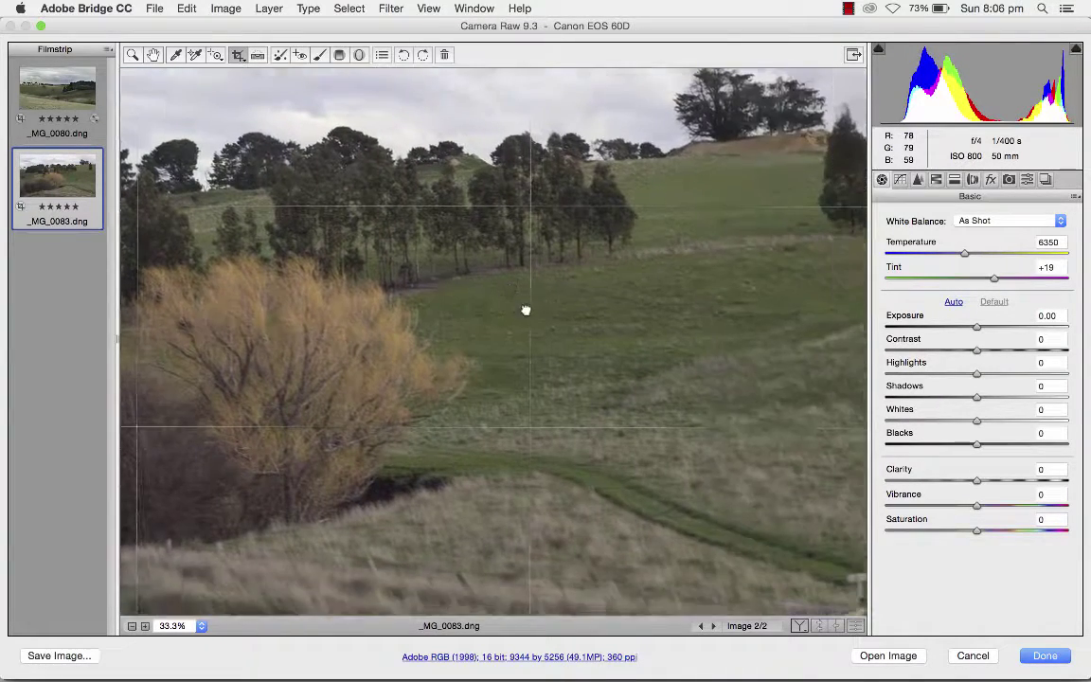
pyautogui.scroll(-2, 637, 424)
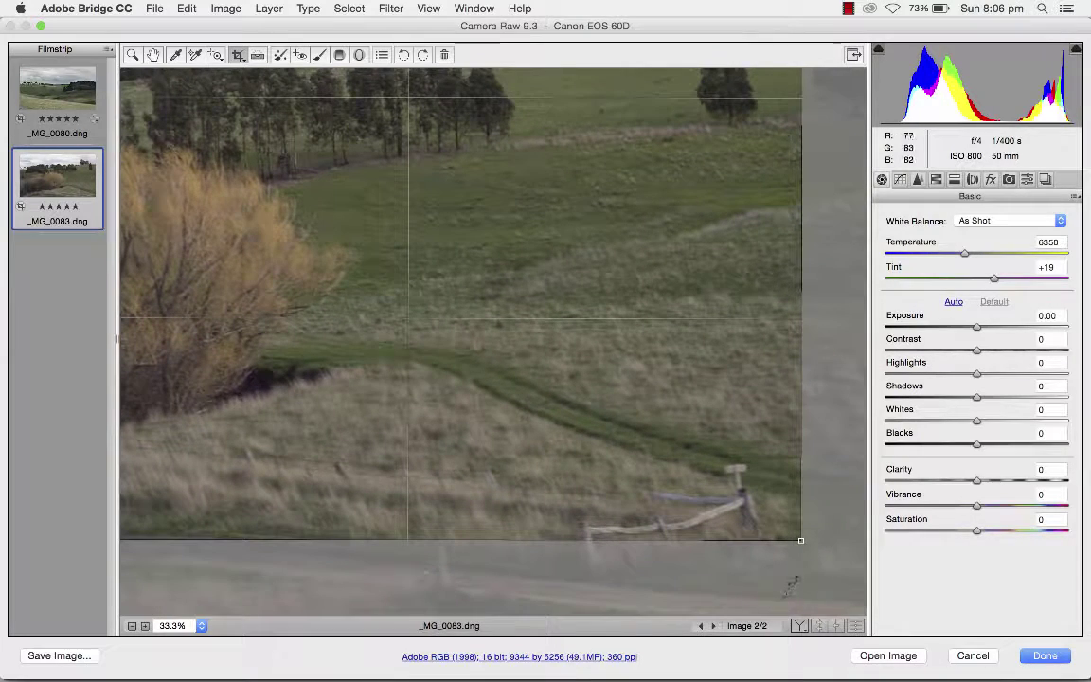
pyautogui.moveTo(800, 542); pyautogui.dragTo(831, 557)
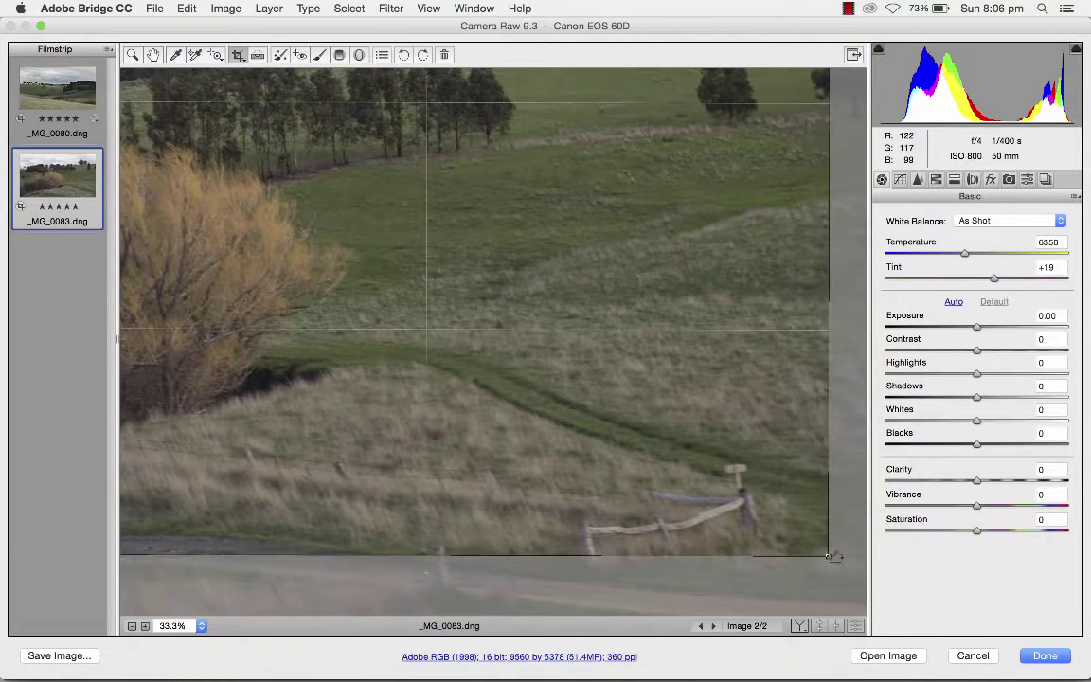
pyautogui.press('super+minus')
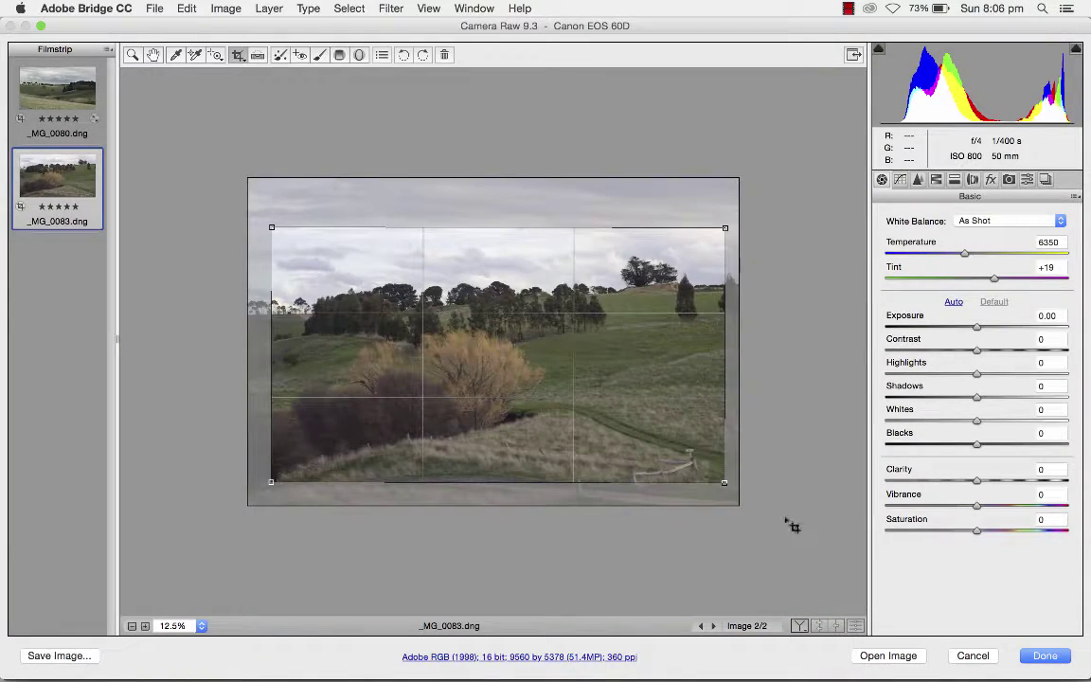
# Step: Tilt the crop frame slightly counterclockwise, enlarge it to the photo's side edges, and apply the crop
pyautogui.moveTo(726, 222); pyautogui.dragTo(718, 209)
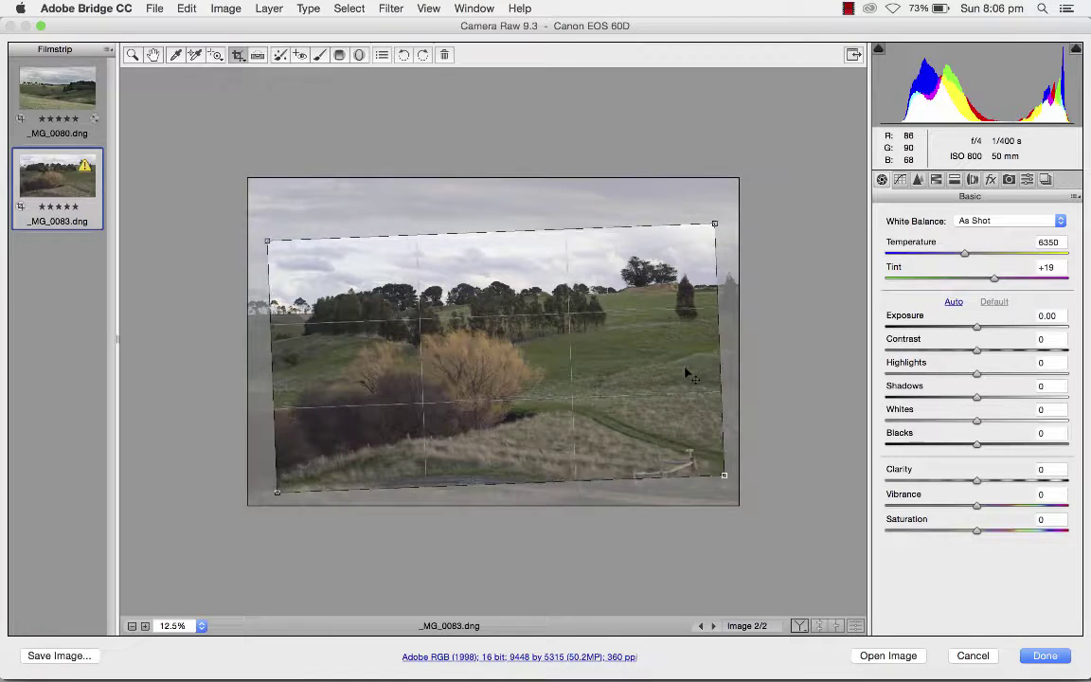
pyautogui.moveTo(713, 229); pyautogui.dragTo(728, 220)
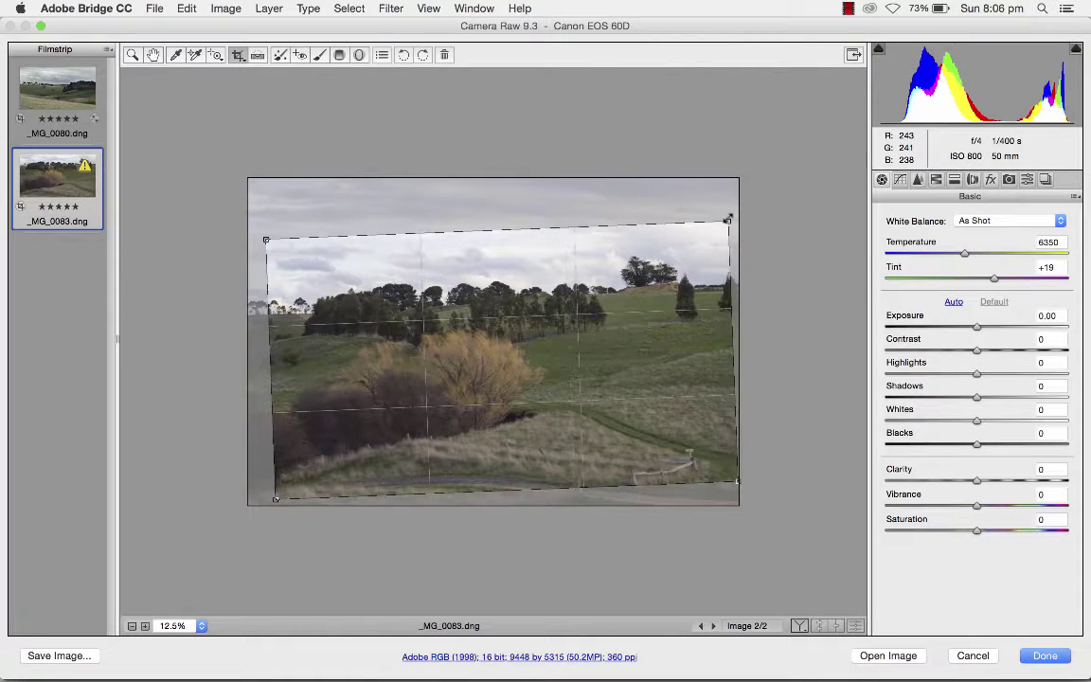
pyautogui.moveTo(266, 239); pyautogui.dragTo(216, 229)
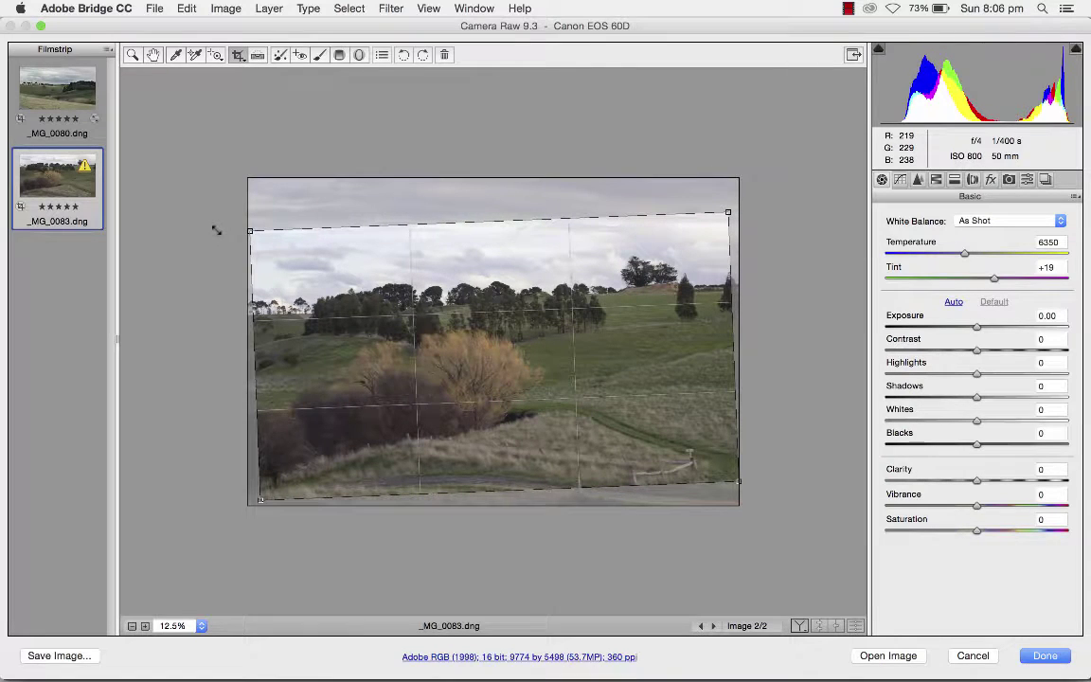
pyautogui.press('z')
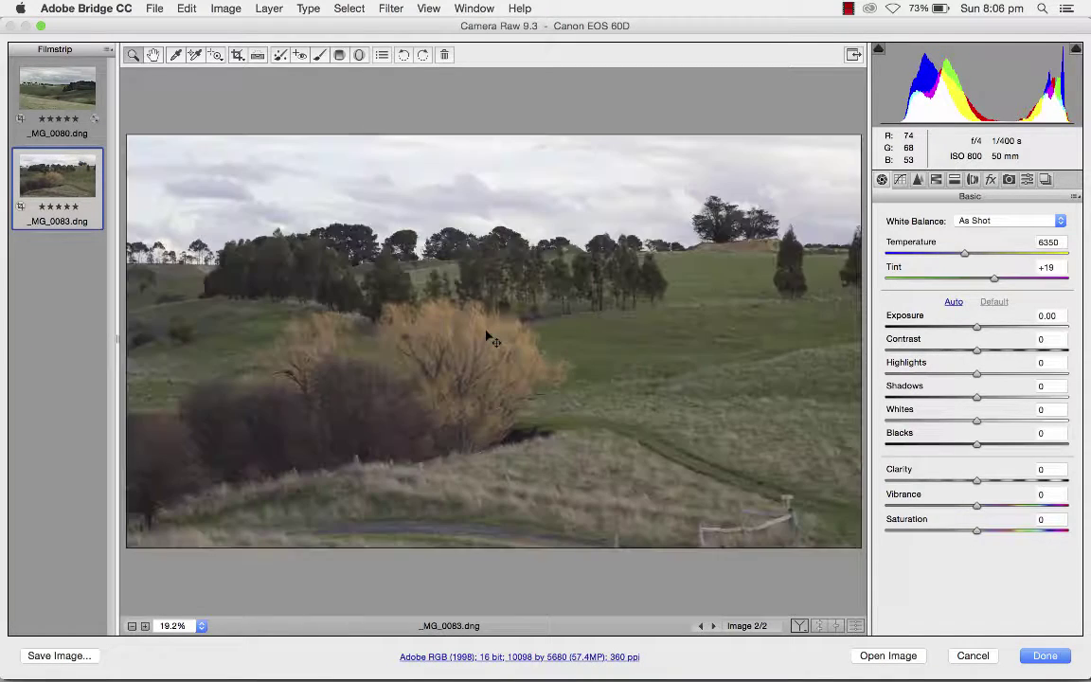
pyautogui.keyDown('alt'); pyautogui.click(486, 331); pyautogui.keyUp('alt')
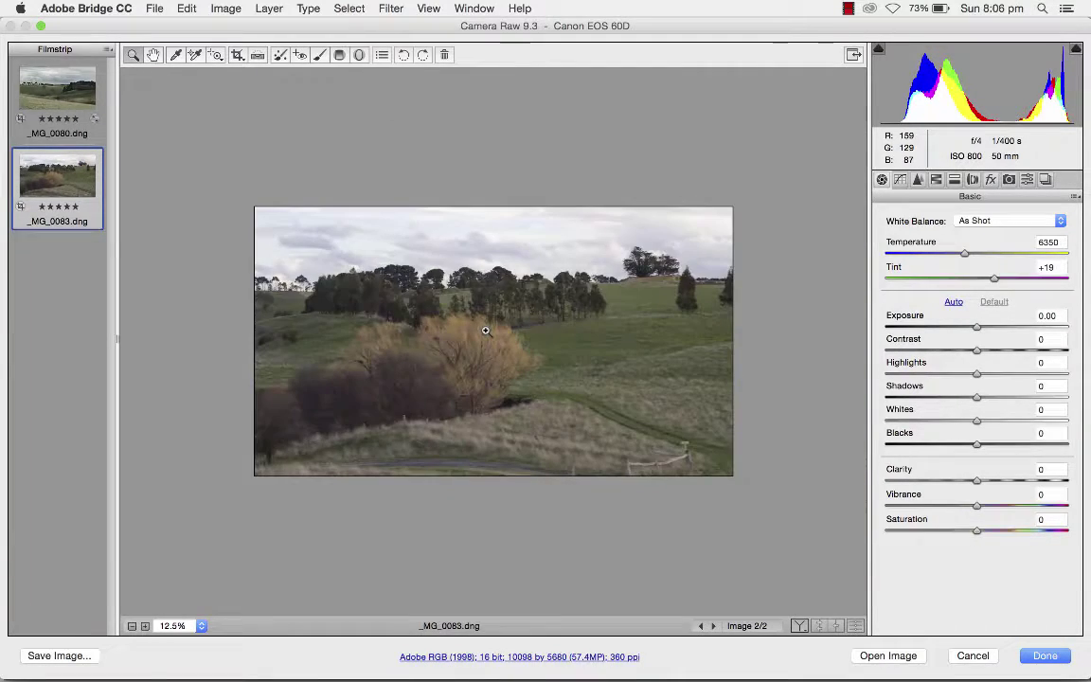
# Step: Reopen the crop on _MG_0083.dng, set its ratio to Normal, and clear the crop to restore the full frame
pyautogui.click(240, 54)
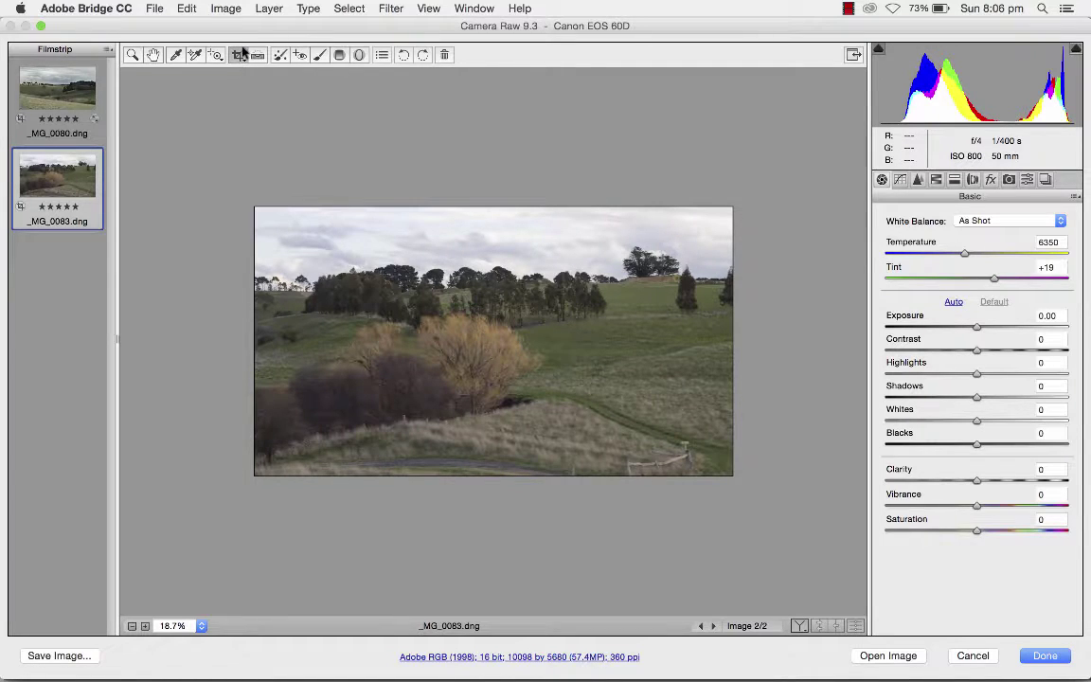
pyautogui.click(241, 54)
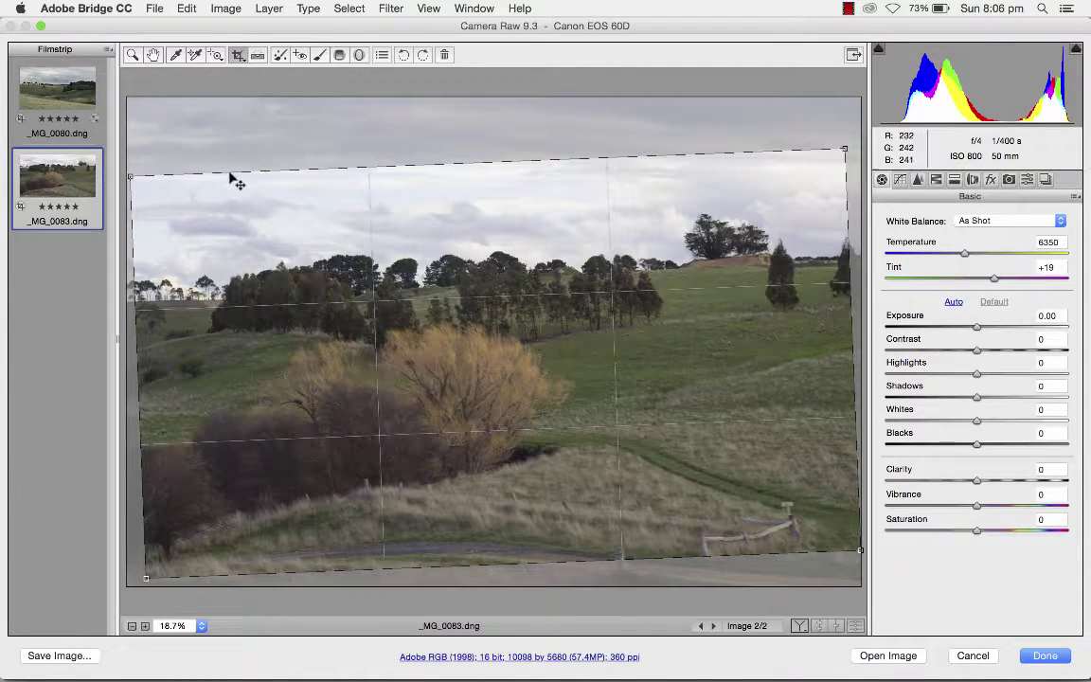
pyautogui.click(239, 55)
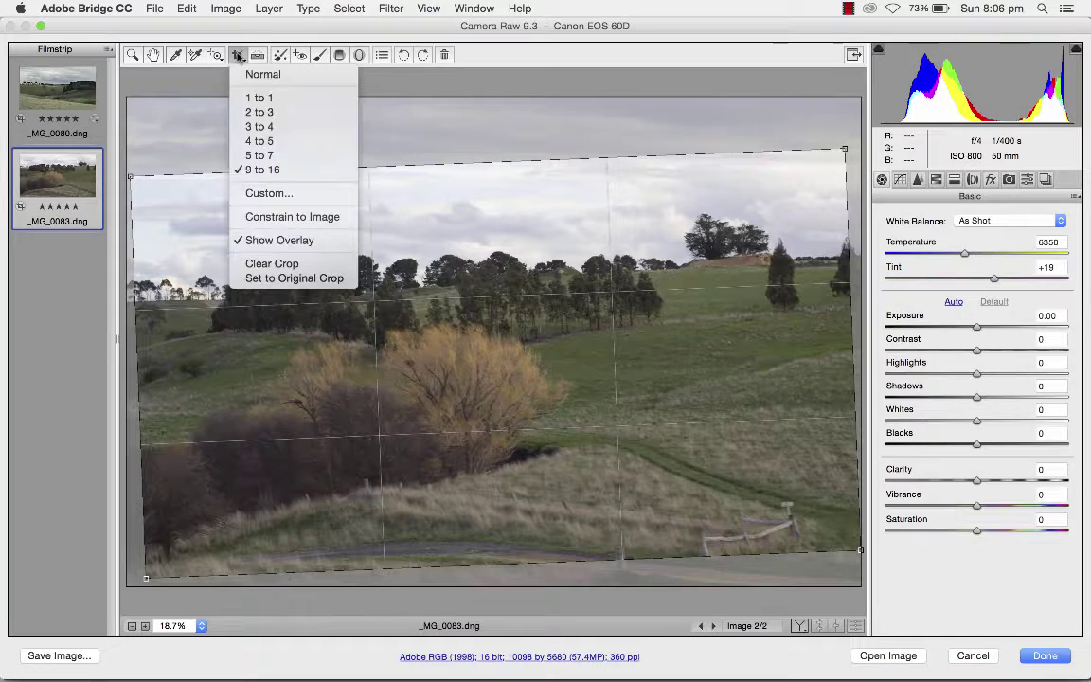
pyautogui.click(255, 76)
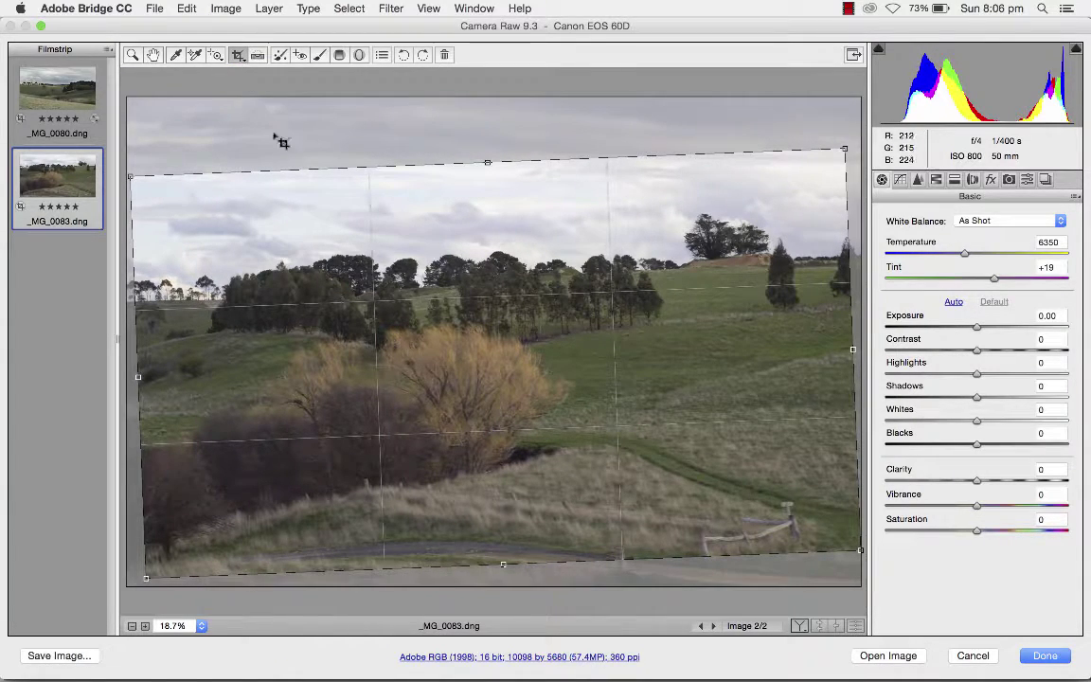
pyautogui.click(240, 56)
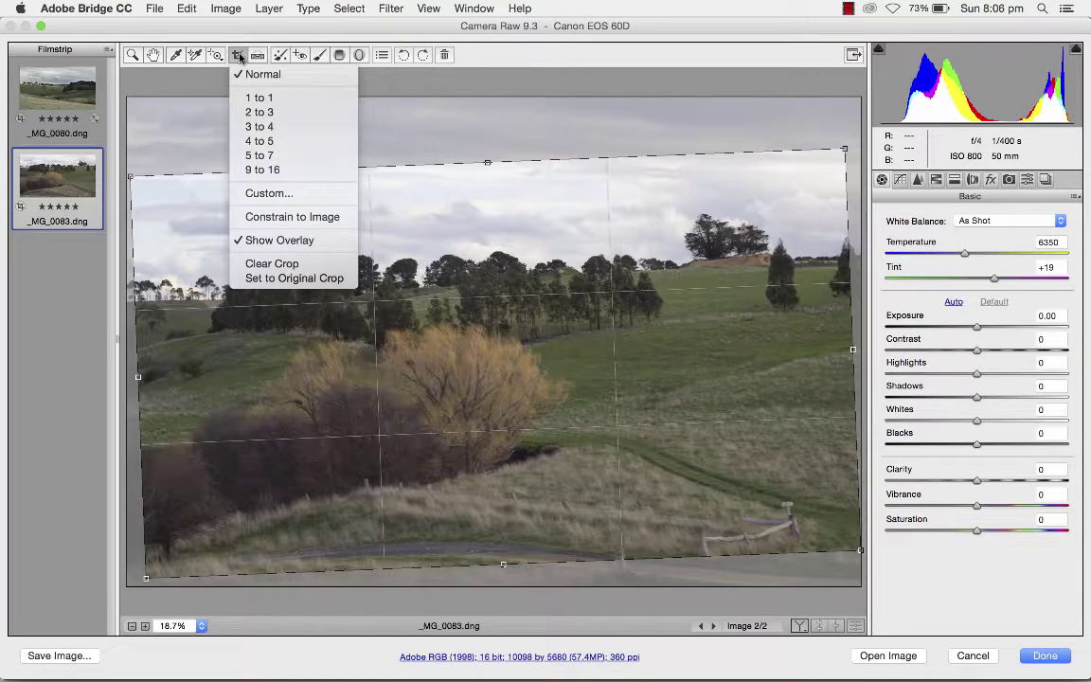
pyautogui.click(271, 264)
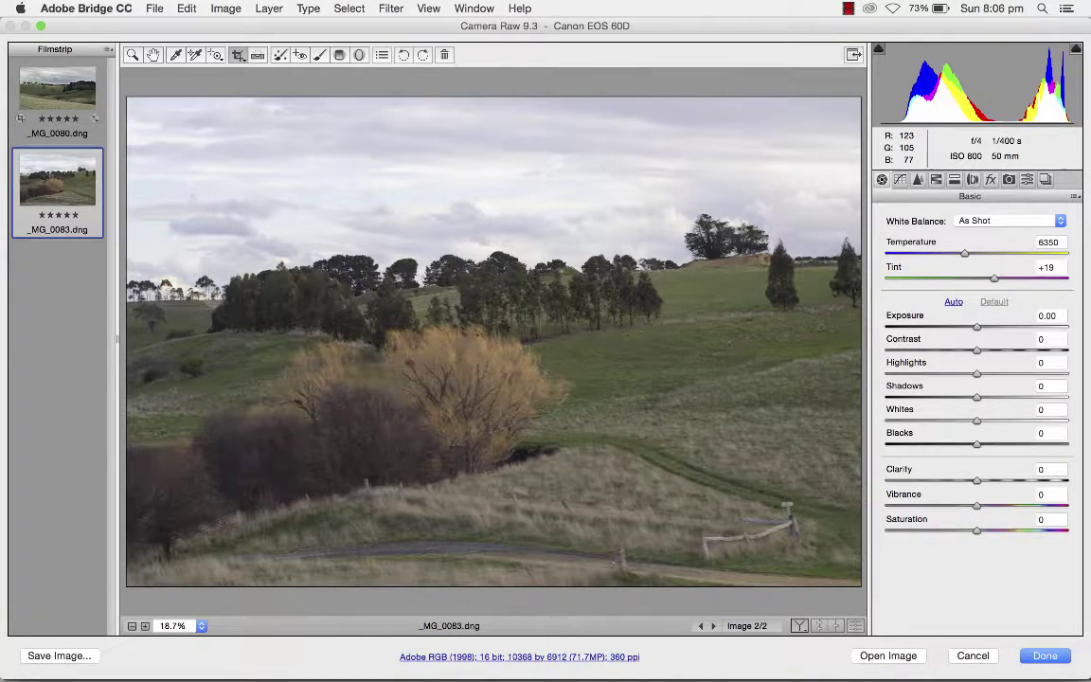
# Step: Shrink the photo preview and move the Camera Raw window down to uncover the Bridge window behind it
pyautogui.scroll(-4, 474, 350)
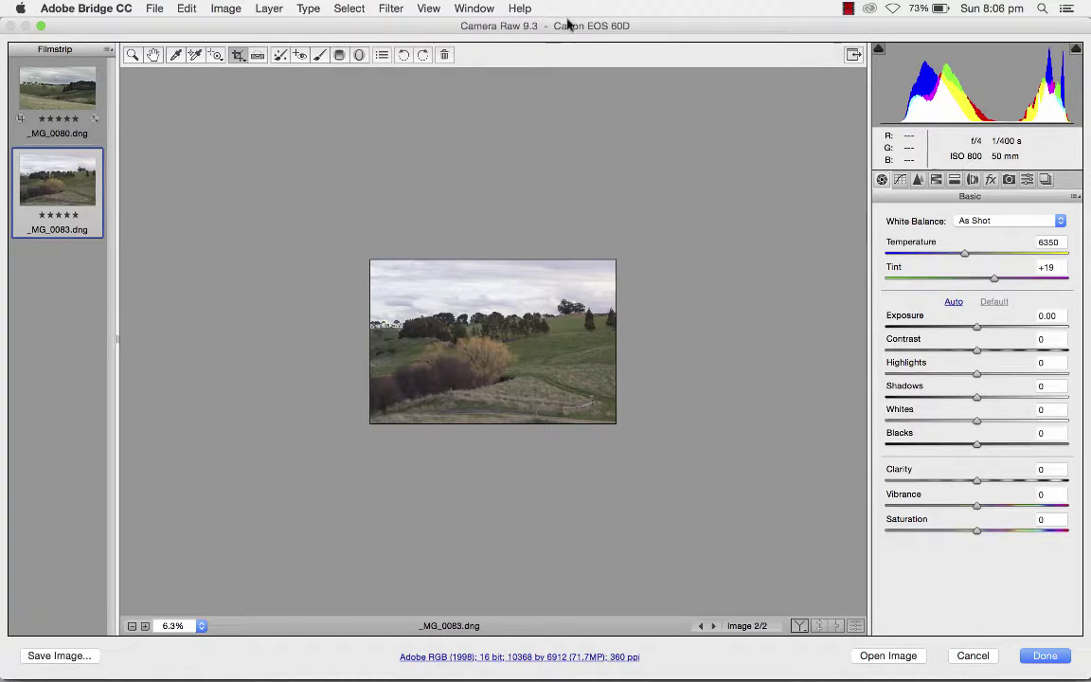
pyautogui.moveTo(568, 25); pyautogui.dragTo(547, 99)
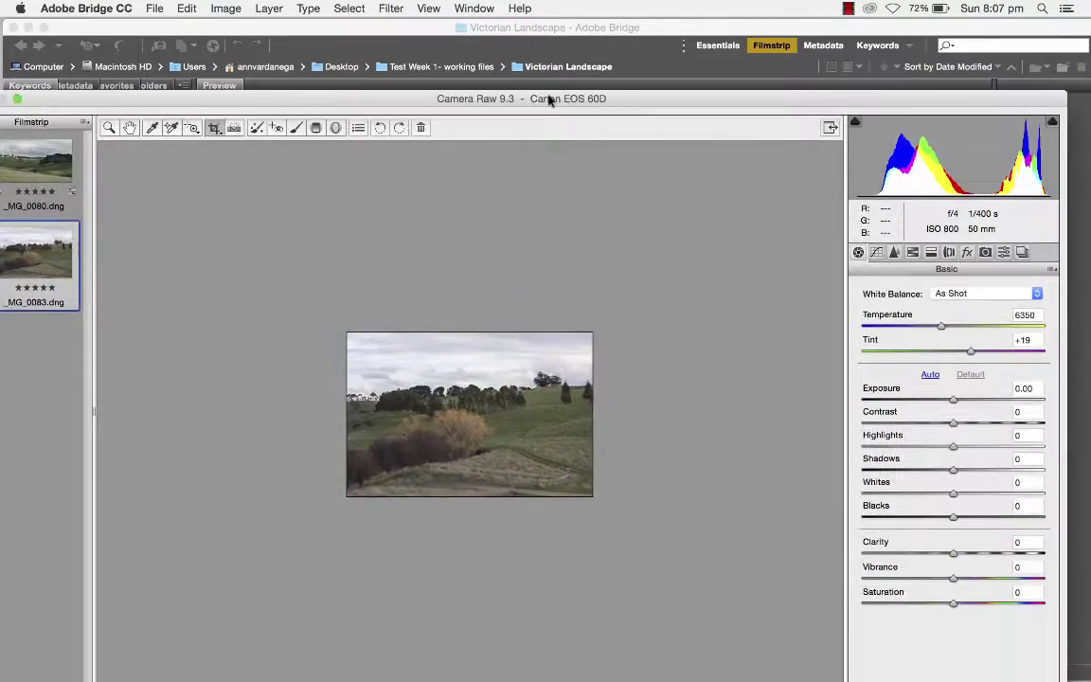